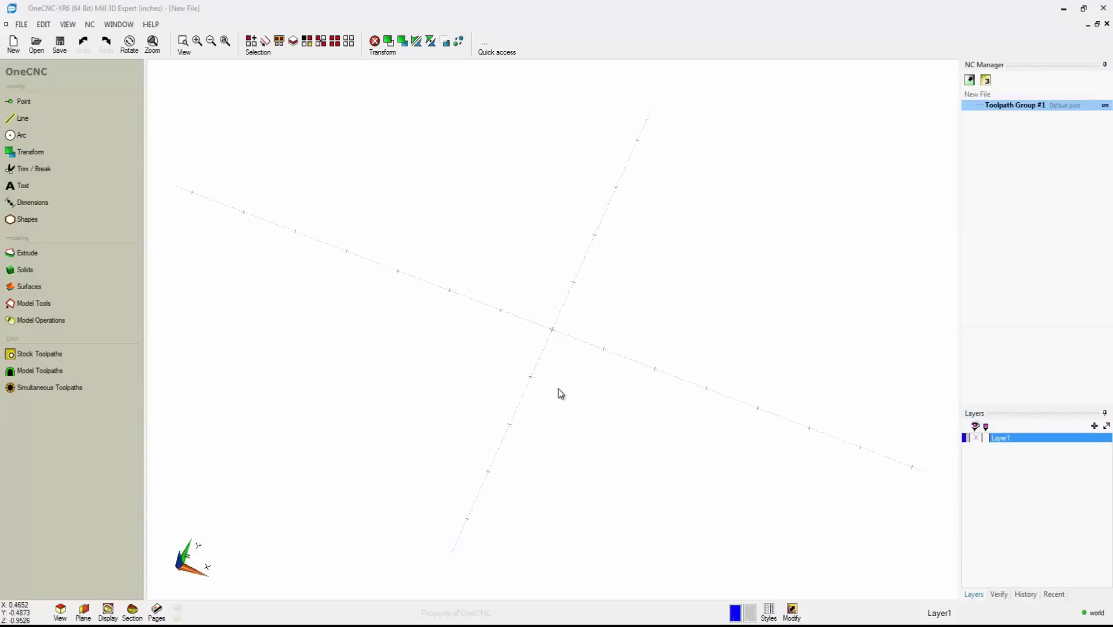
# - Draw a closed stepped line profile through (0.5, 0), (4, 0), (4, -5), (3.5, -5), (3.5, -7.75), (0, -7.75), (0, -4) and (0.5, -4)
pyautogui.click(90, 118)
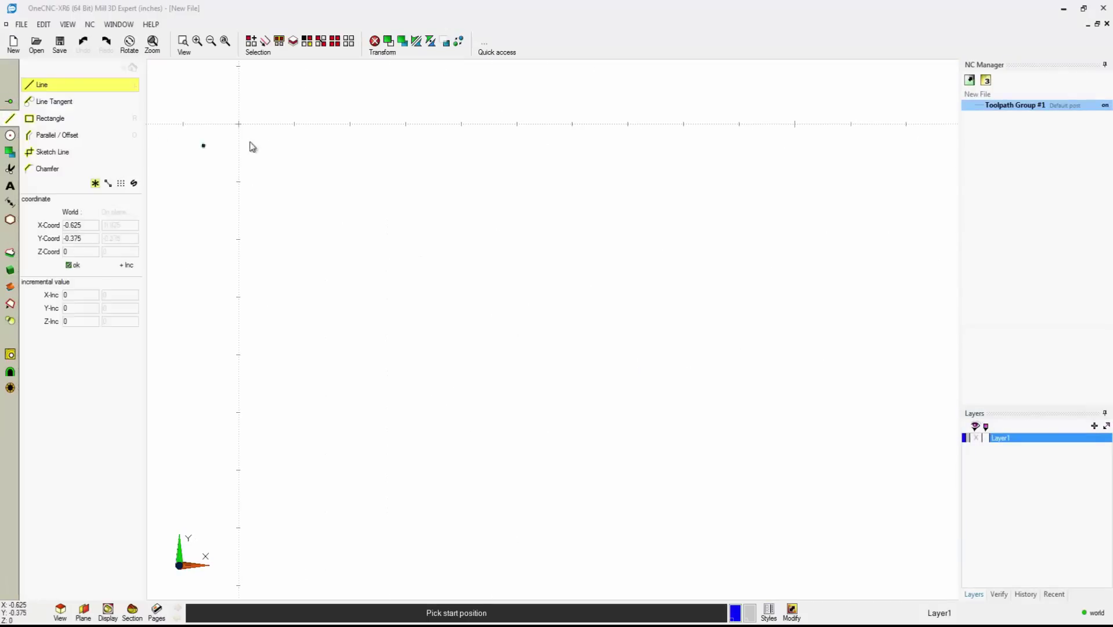
pyautogui.click(273, 126)
pyautogui.click(462, 124)
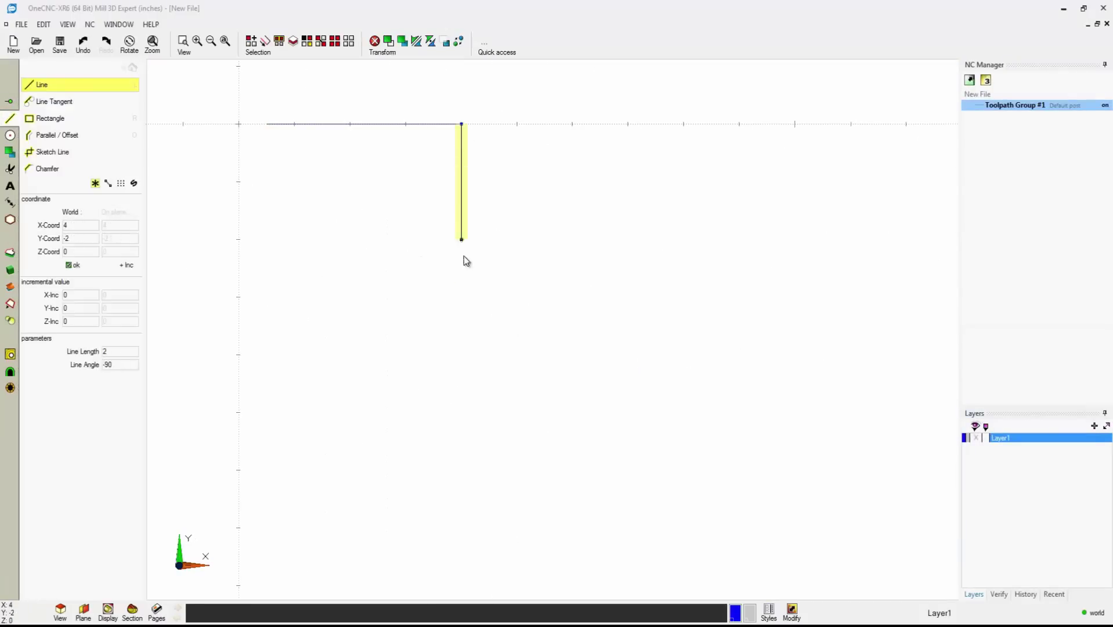
pyautogui.click(461, 412)
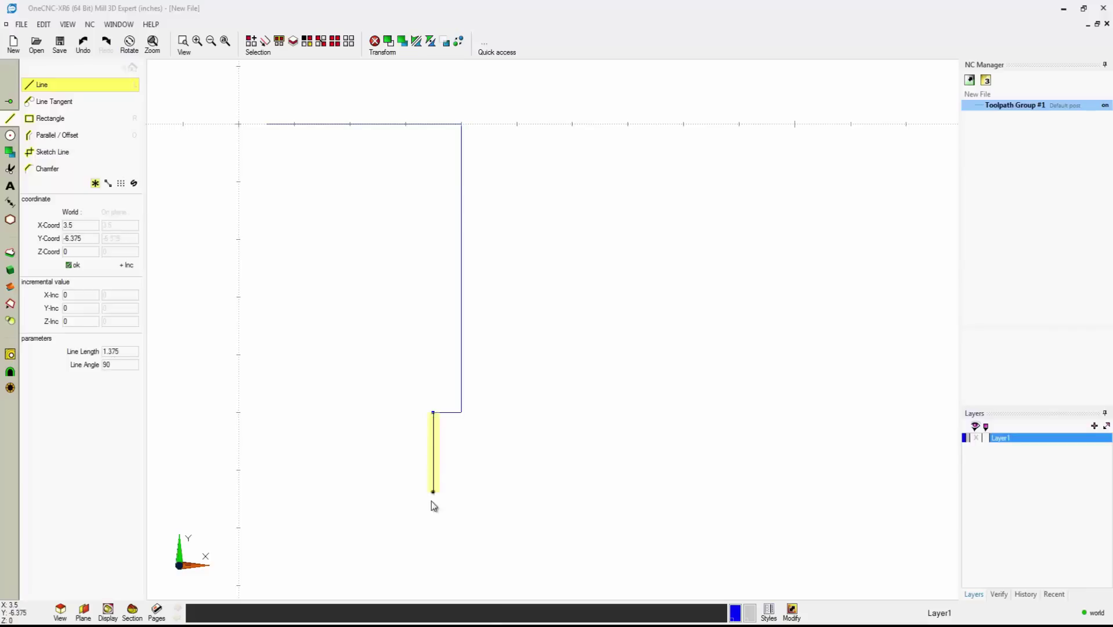
pyautogui.click(433, 571)
pyautogui.click(239, 571)
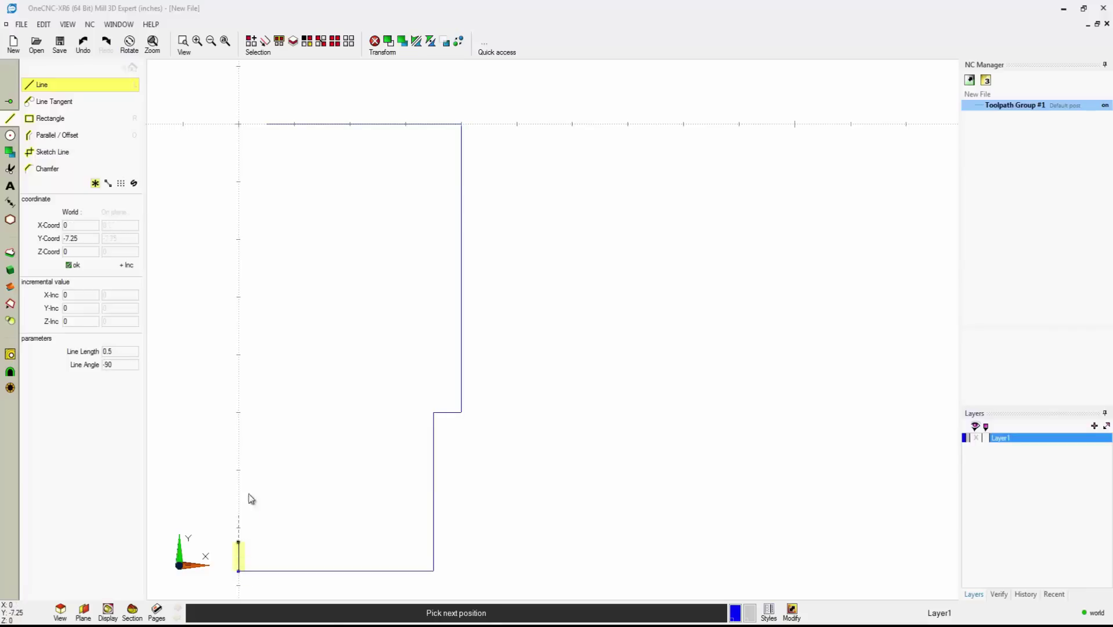
pyautogui.click(239, 355)
pyautogui.click(266, 355)
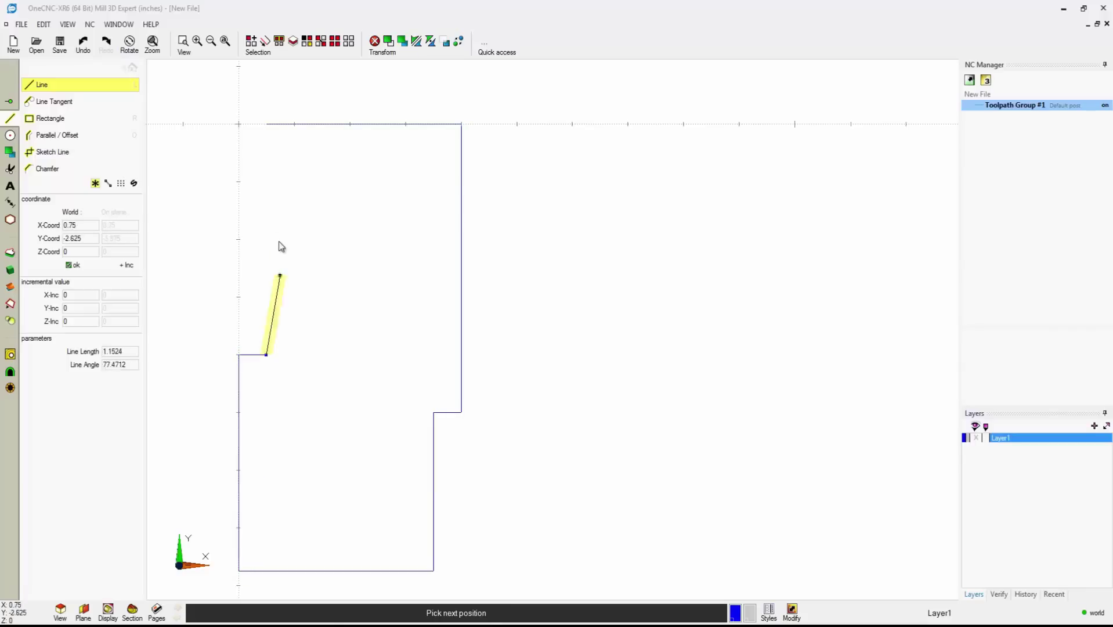
pyautogui.click(267, 125)
# - Draw a three-point arc across the profile's lower end, touching the bottom line, and trim away the leftover corner lines with Scissor Sketch
pyautogui.click(10, 136)
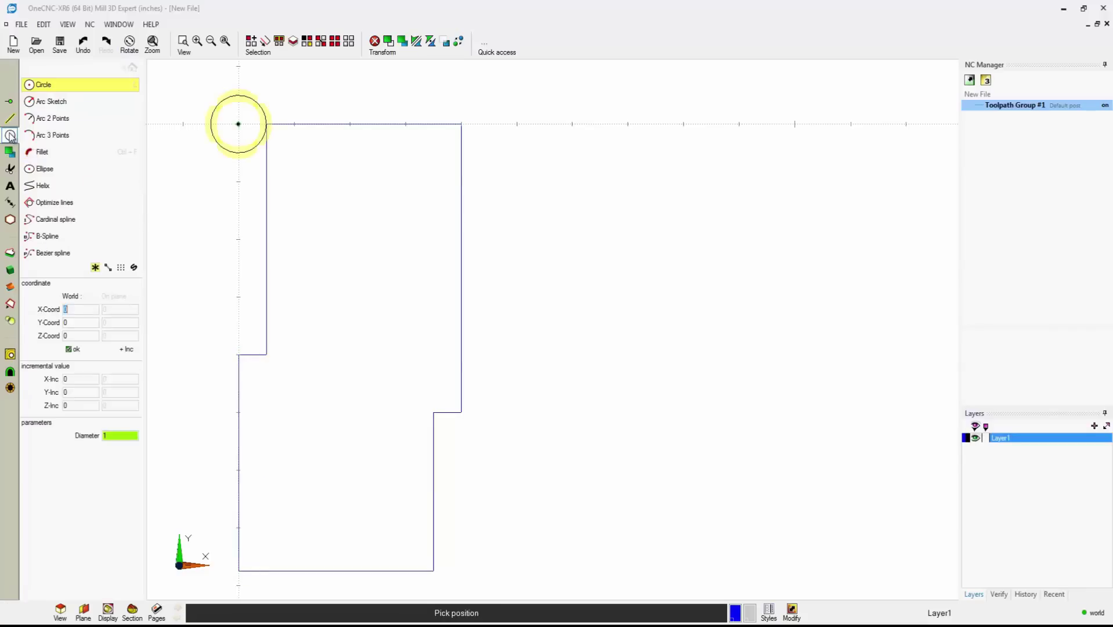
pyautogui.click(41, 137)
pyautogui.click(438, 521)
pyautogui.click(343, 570)
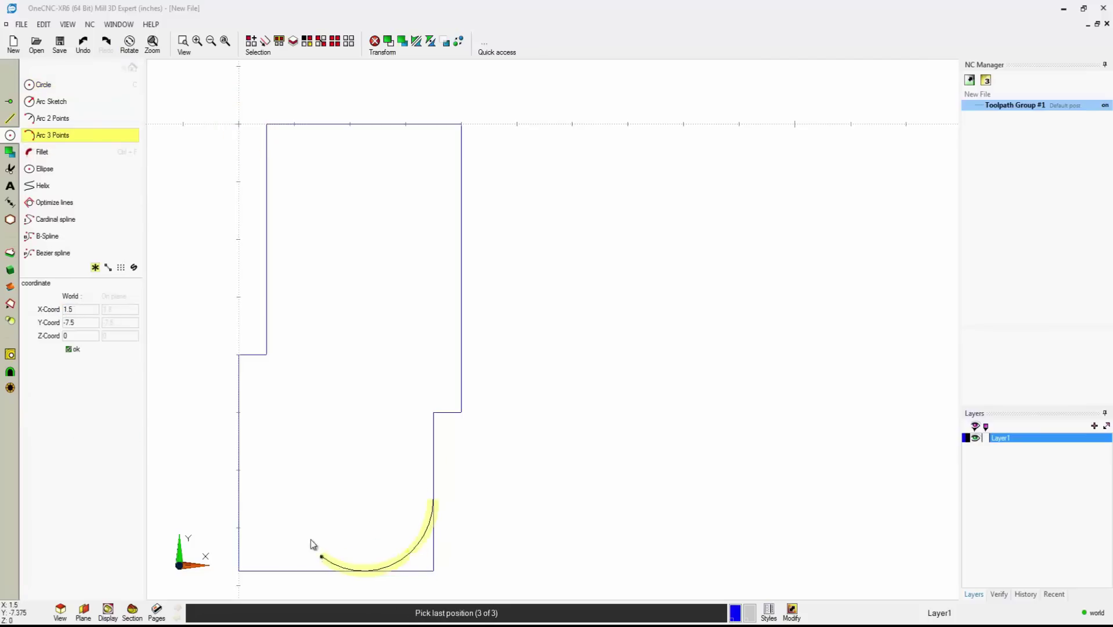
pyautogui.click(240, 471)
pyautogui.press('Escape')
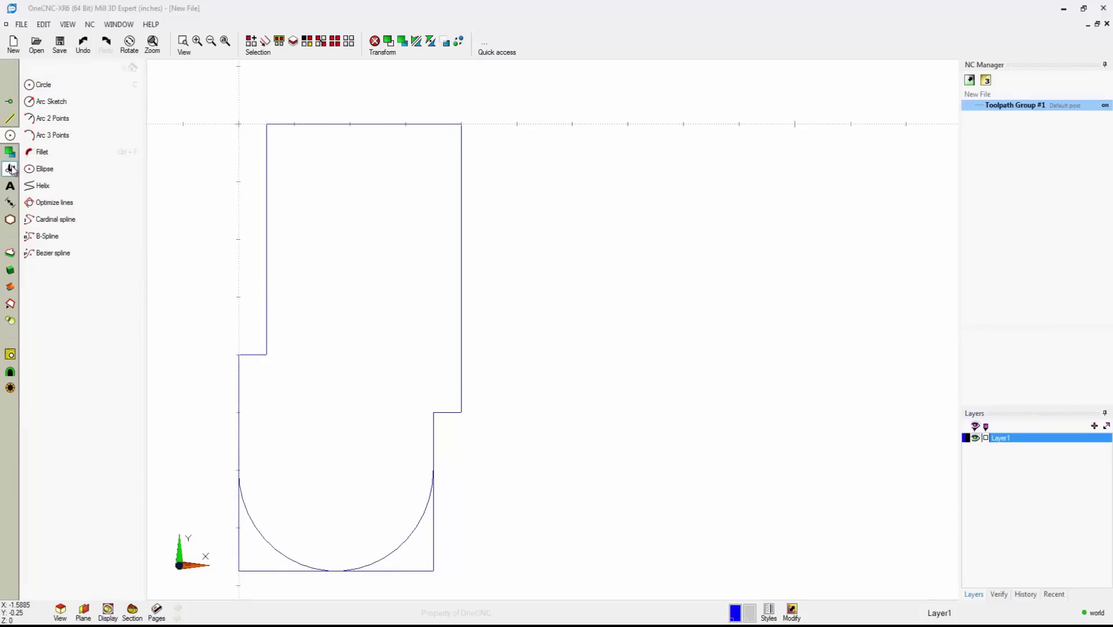
pyautogui.click(11, 168)
pyautogui.click(63, 119)
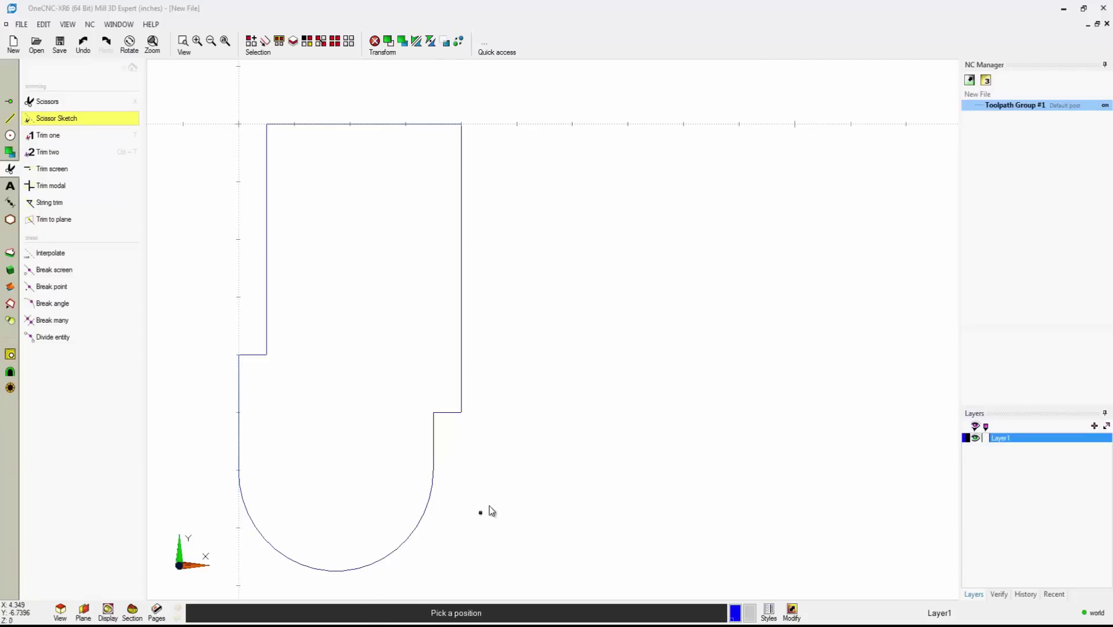
# - Fillet the two inner step corners of the profile with a 0.25 inch radius
pyautogui.moveTo(513, 485); pyautogui.dragTo(679, 472, button='middle')
pyautogui.click(10, 135)
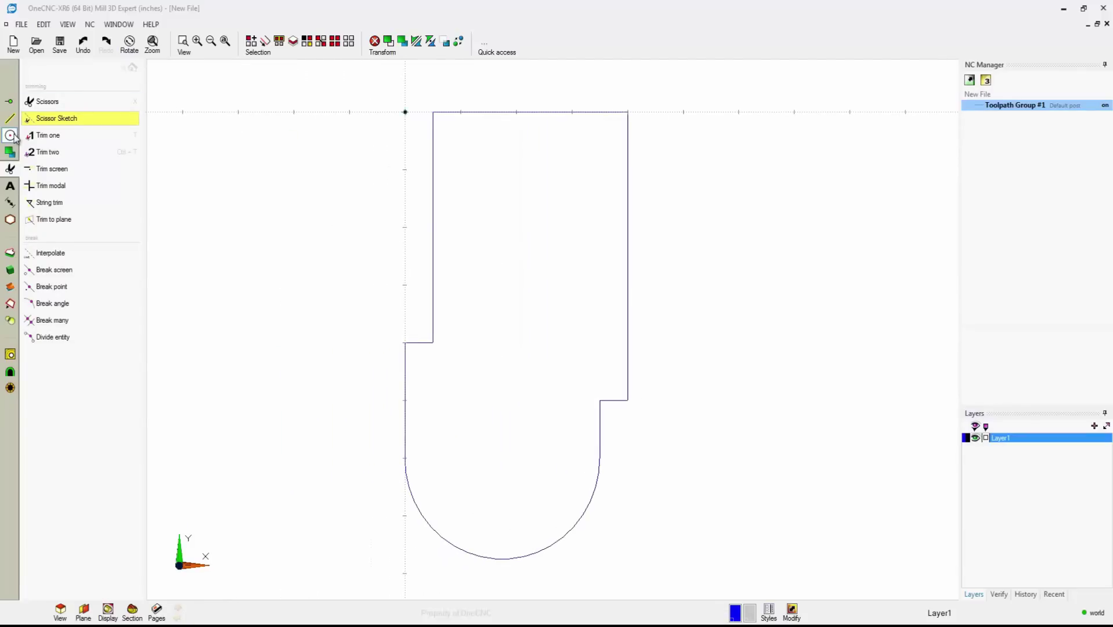
pyautogui.click(42, 153)
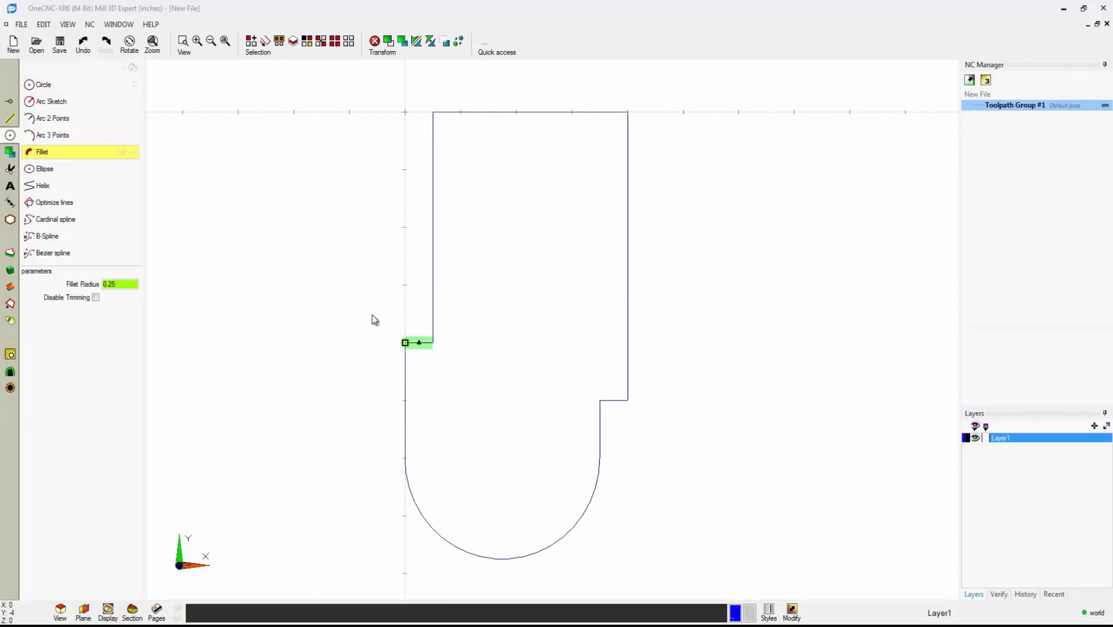
pyautogui.click(433, 326)
pyautogui.click(611, 399)
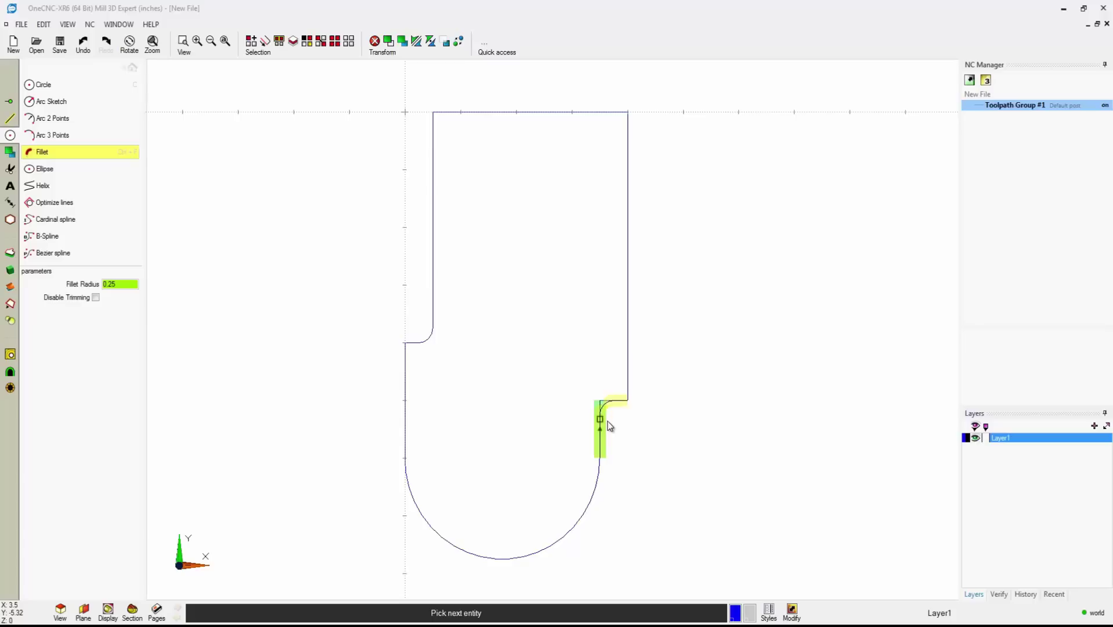
pyautogui.click(601, 420)
pyautogui.press('Escape')
# - Chamfer the profile's upper-right corner with a distance of 1 inch
pyautogui.click(9, 118)
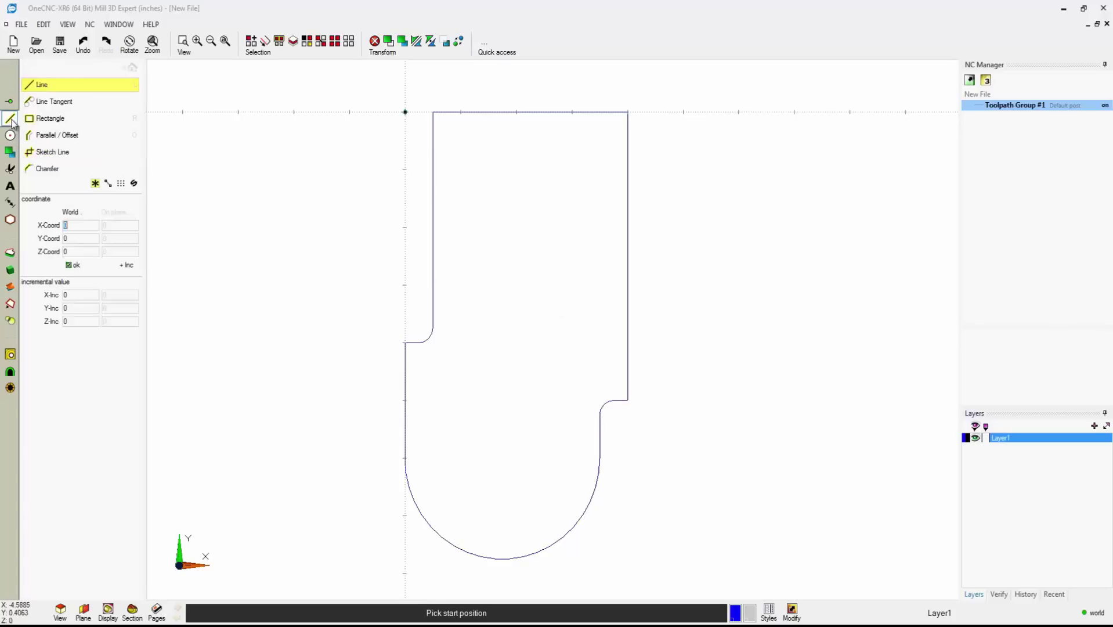
pyautogui.click(48, 168)
pyautogui.click(524, 131)
pyautogui.click(583, 195)
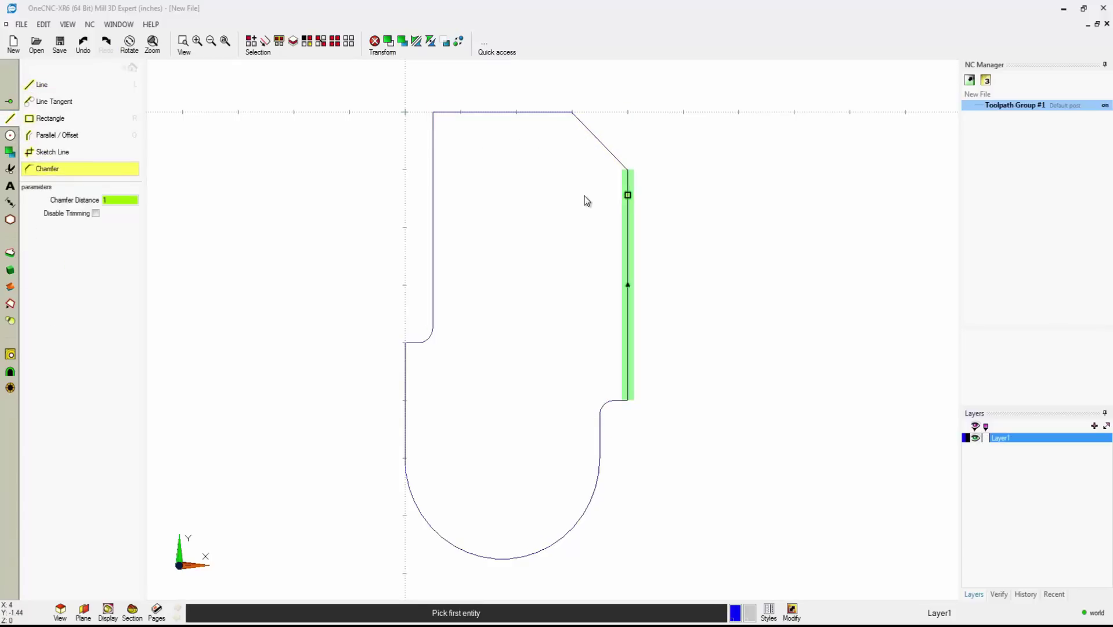
pyautogui.press('Escape')
# - Place a bolt-hole pattern of 12 holes, 0.25 inch diameter, on a 2.25 inch pattern diameter at the rounded end's centre
pyautogui.click(9, 219)
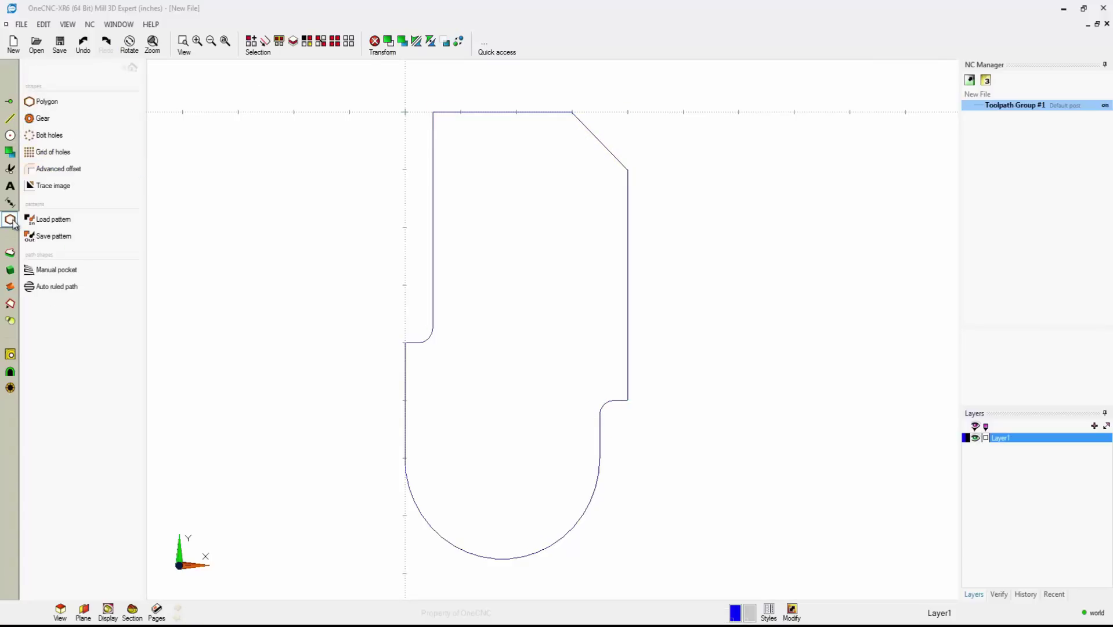
pyautogui.click(52, 135)
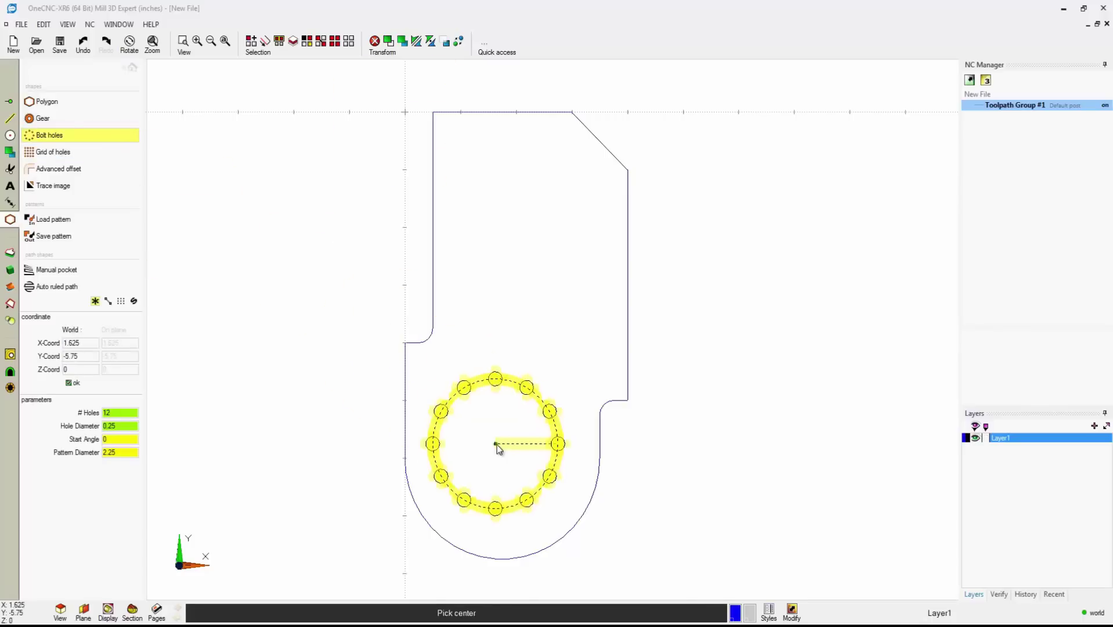
pyautogui.click(497, 458)
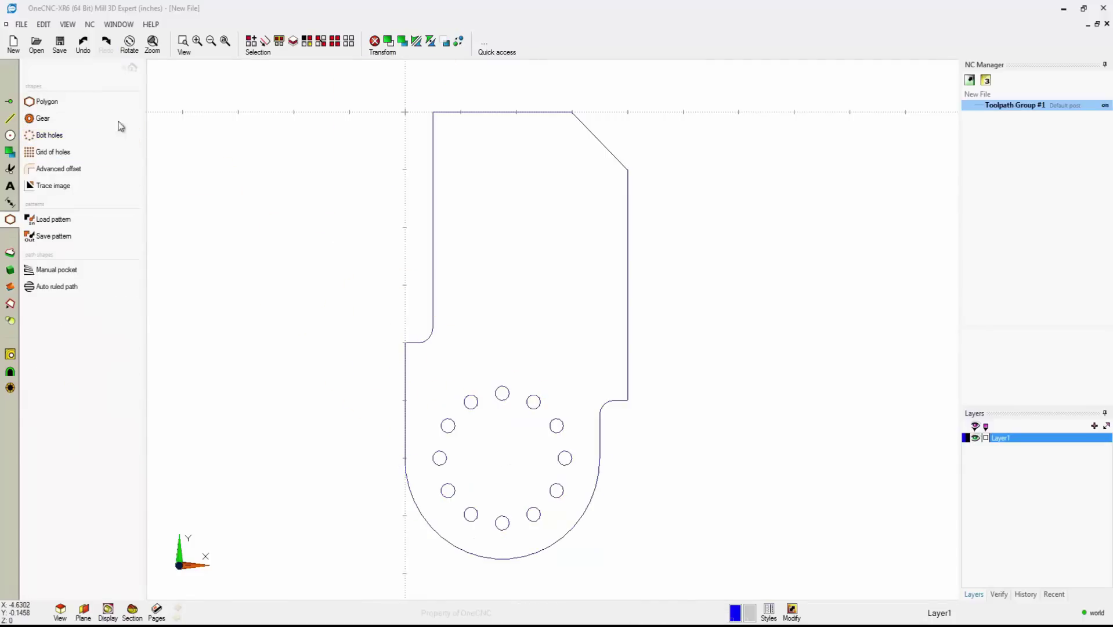
# - Draw two 1 inch diameter circles above the bolt-hole pattern, centred at about (1.75, -3.75) and (1.75, -1.5)
pyautogui.click(10, 134)
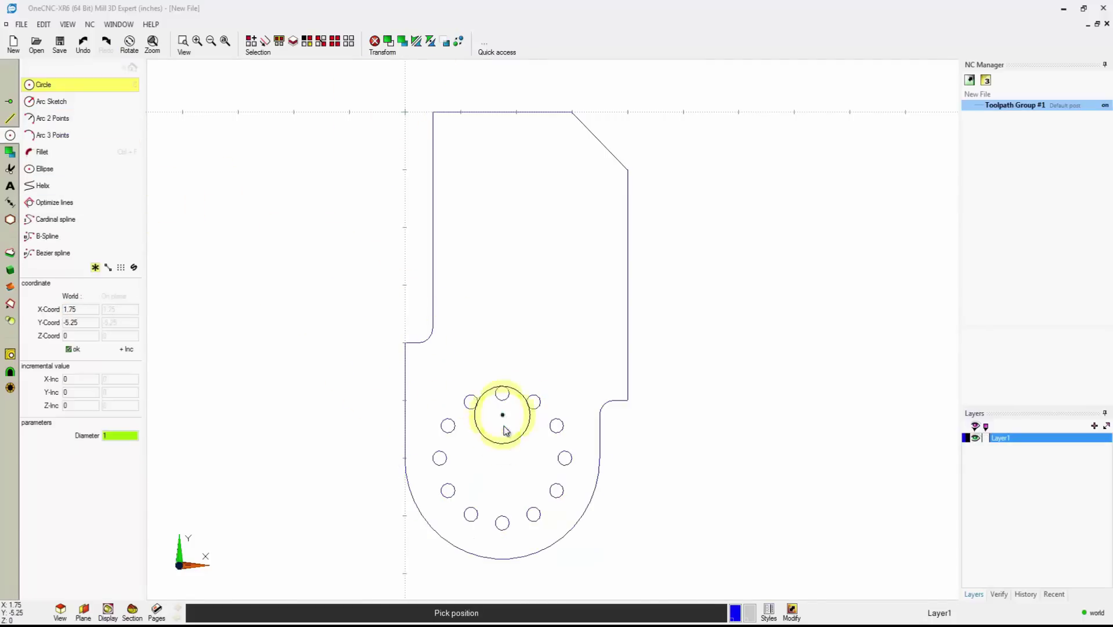
pyautogui.click(505, 329)
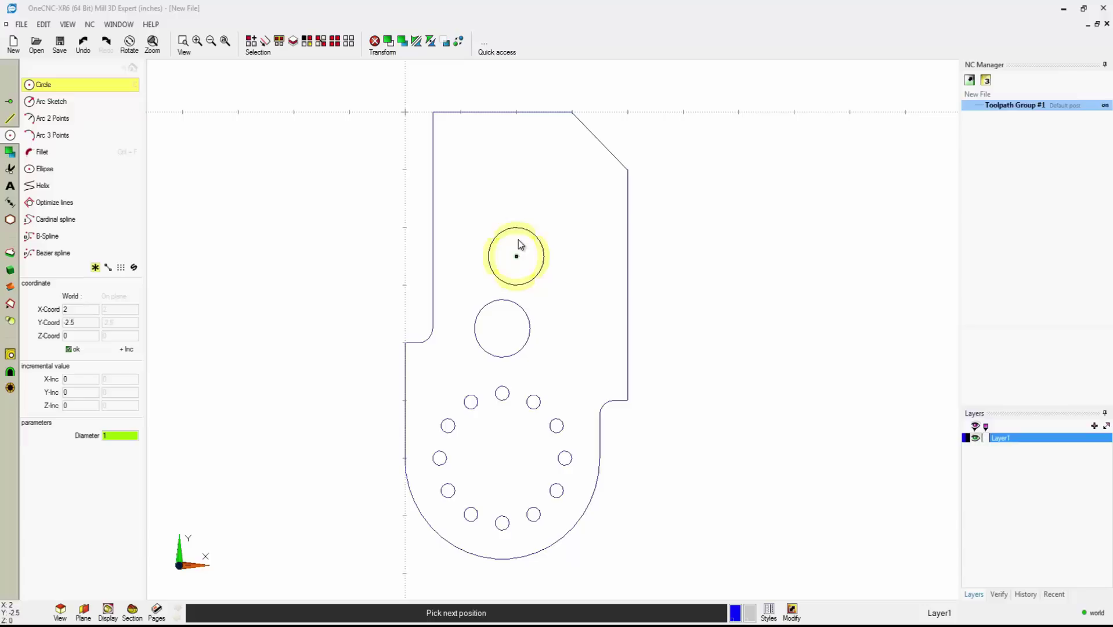
pyautogui.click(507, 202)
pyautogui.rightClick(509, 210)
# - Alter the upper circle, moving its centre to about (2.25, -1.875) and enlarging its radius to about 0.8 inch
pyautogui.press('a')
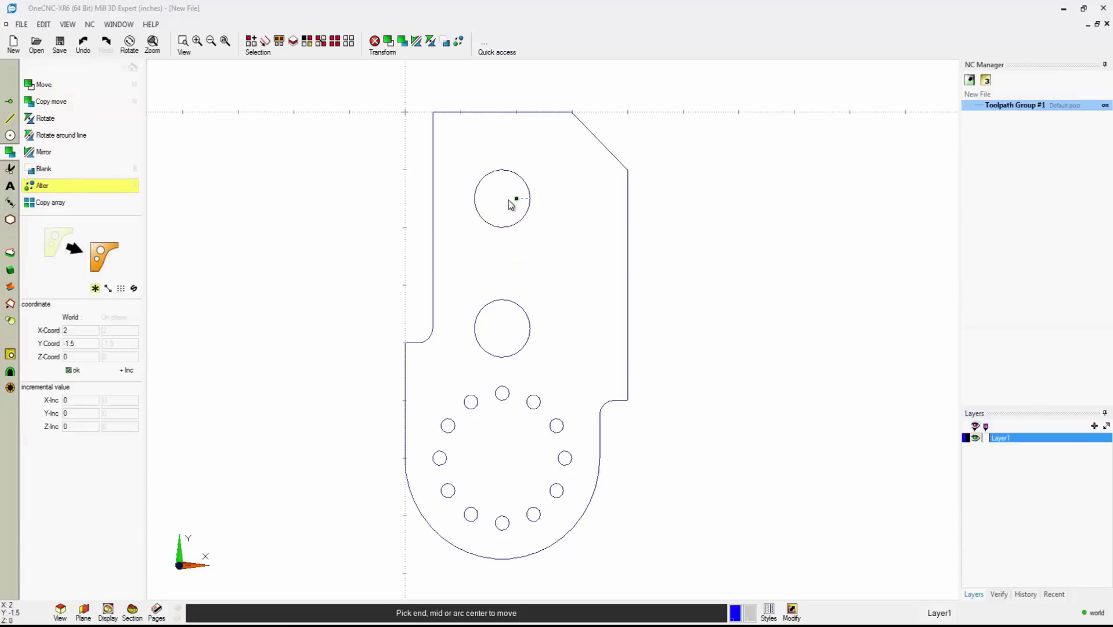
pyautogui.click(505, 199)
pyautogui.click(551, 241)
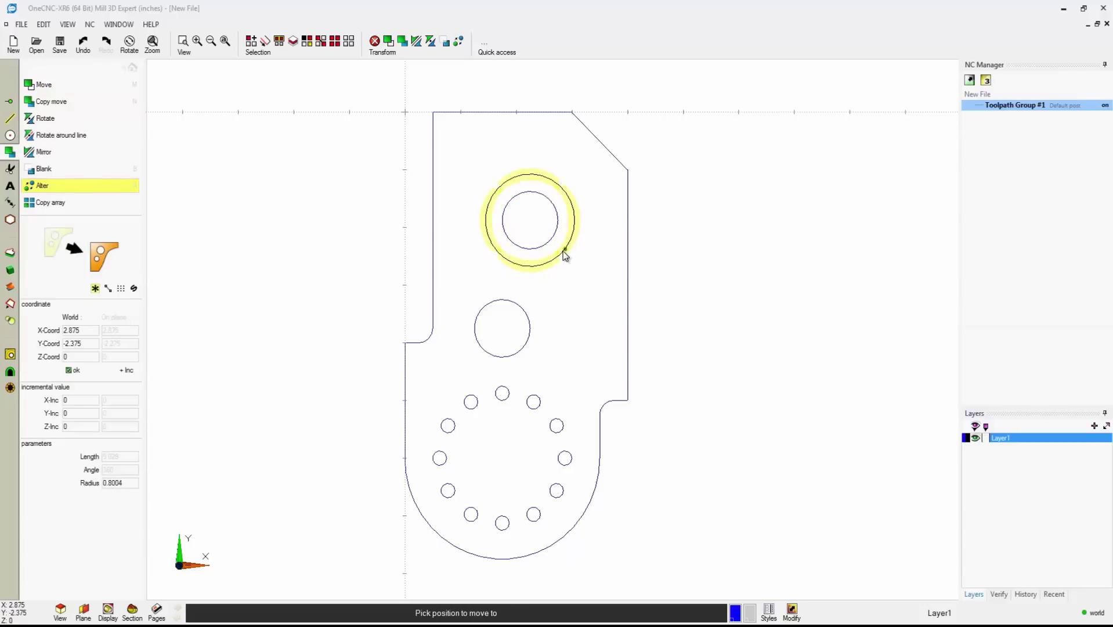
pyautogui.click(564, 250)
pyautogui.rightClick(571, 256)
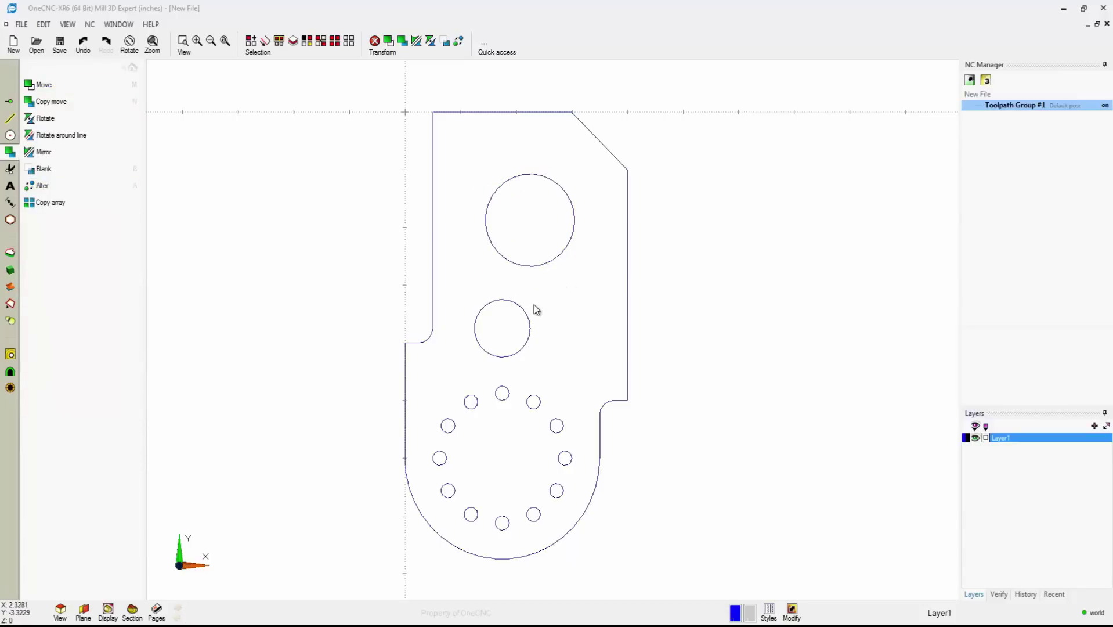
# - Select the whole drawing and rotate it 90° counterclockwise about the origin
pyautogui.hotkey('ctrl', 'a')
pyautogui.scroll(-3, 534, 286)
pyautogui.moveTo(534, 287); pyautogui.dragTo(519, 358, button='middle')
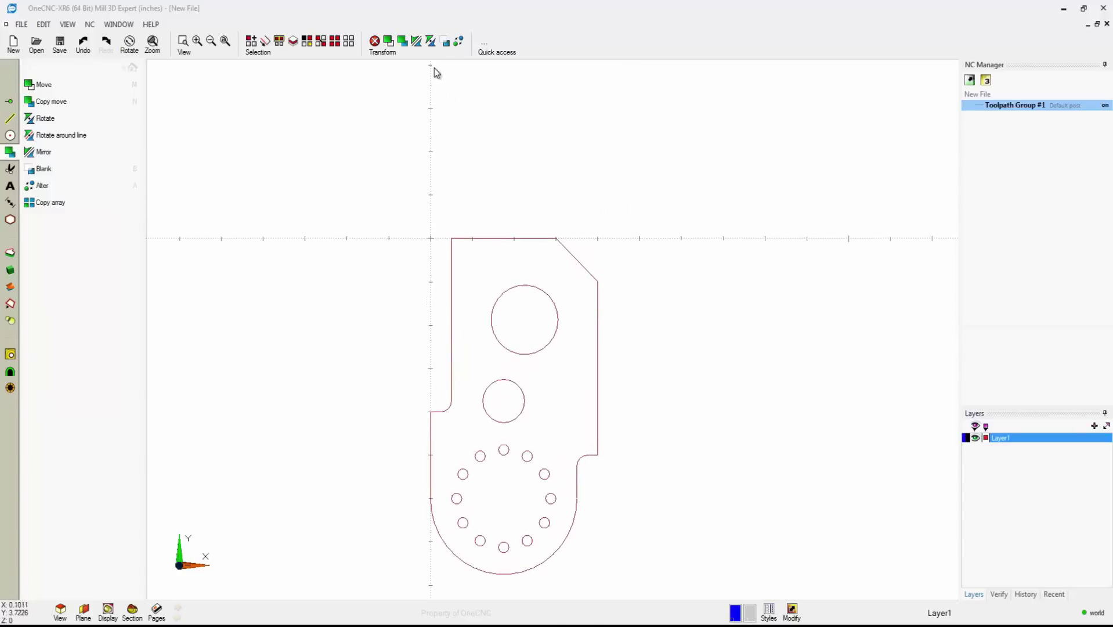
pyautogui.click(430, 41)
pyautogui.click(430, 238)
pyautogui.click(433, 167)
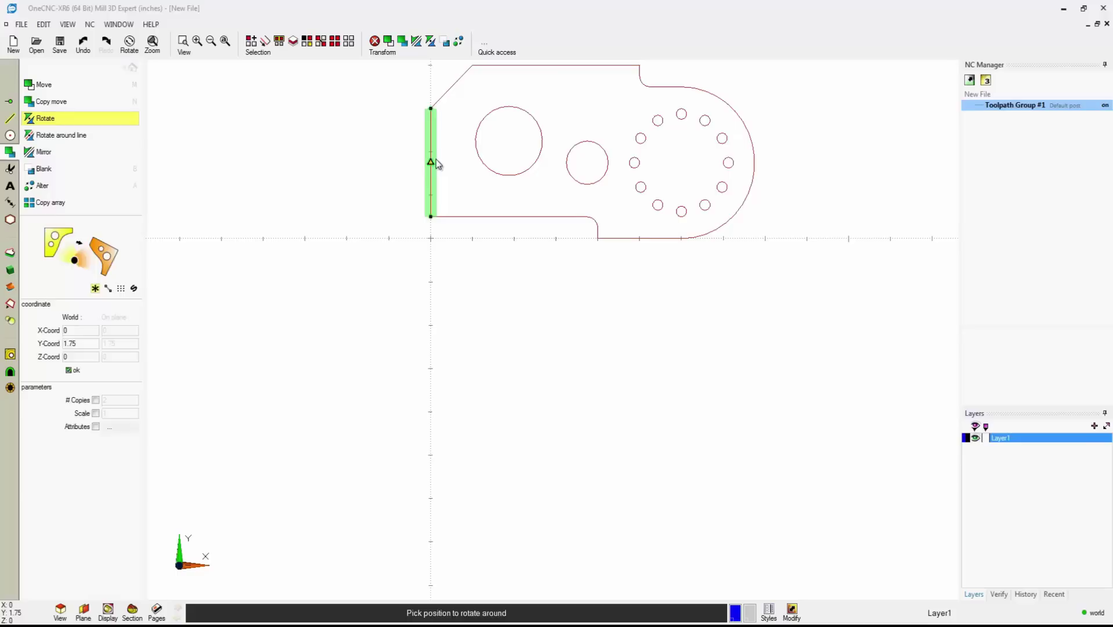
pyautogui.rightClick(464, 169)
# - Move the selected part straight down from (0, 4) to the origin so its upper edge lies on the X axis
pyautogui.moveTo(472, 172); pyautogui.dragTo(483, 320, button='middle')
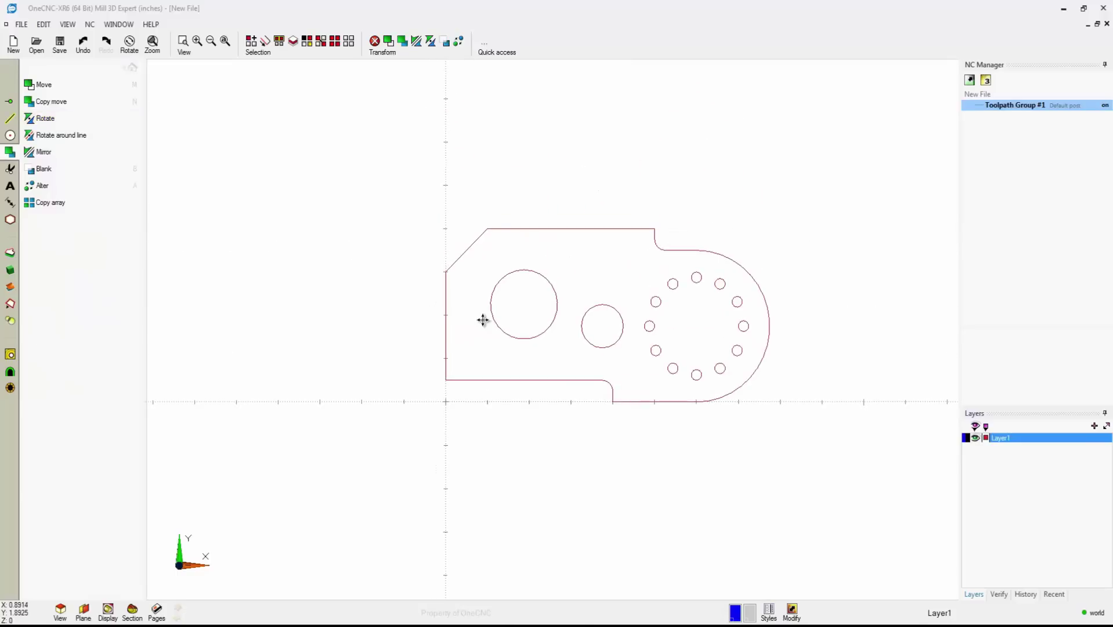
pyautogui.click(389, 44)
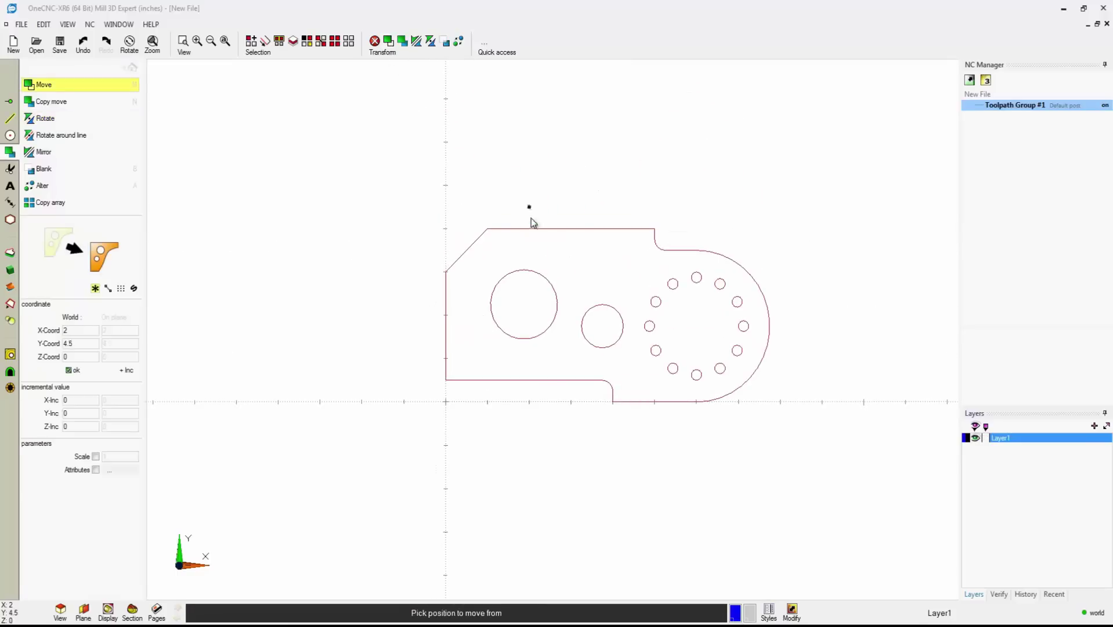
pyautogui.click(445, 231)
pyautogui.click(449, 401)
pyautogui.moveTo(501, 389)
pyautogui.mouseDown(button='middle')
pyautogui.moveTo(455, 218)
pyautogui.moveTo(442, 219)
pyautogui.mouseUp(button='middle')
pyautogui.scroll(1, 452, 234)
pyautogui.press('Escape')
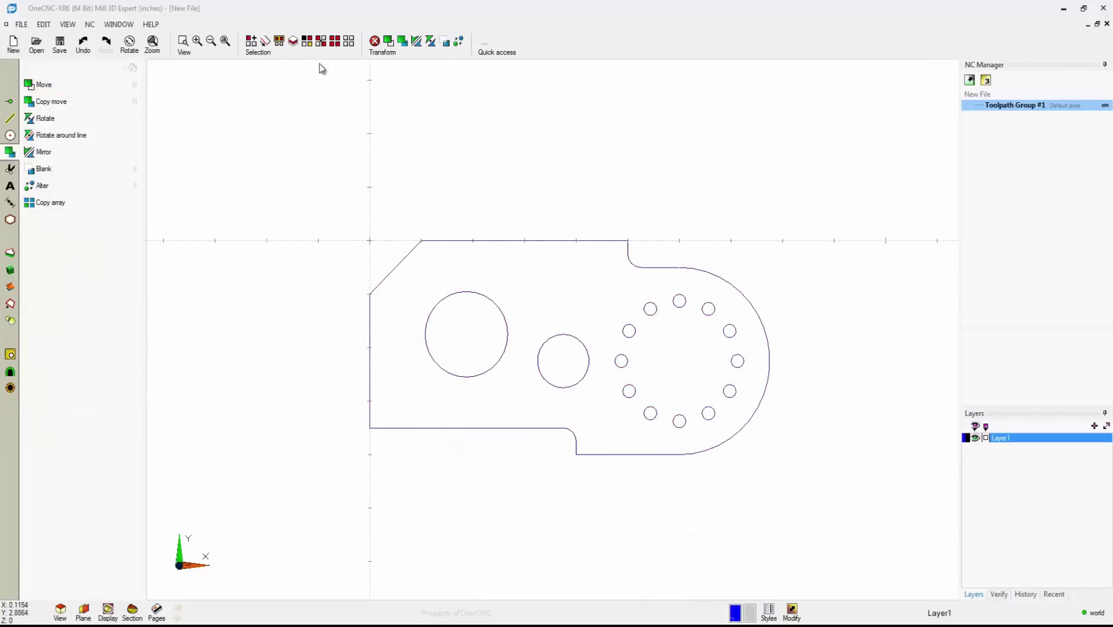
# - Add vertical dimensions for the part's left edge and for the height from its lower-left corner to the upper edge
pyautogui.click(10, 203)
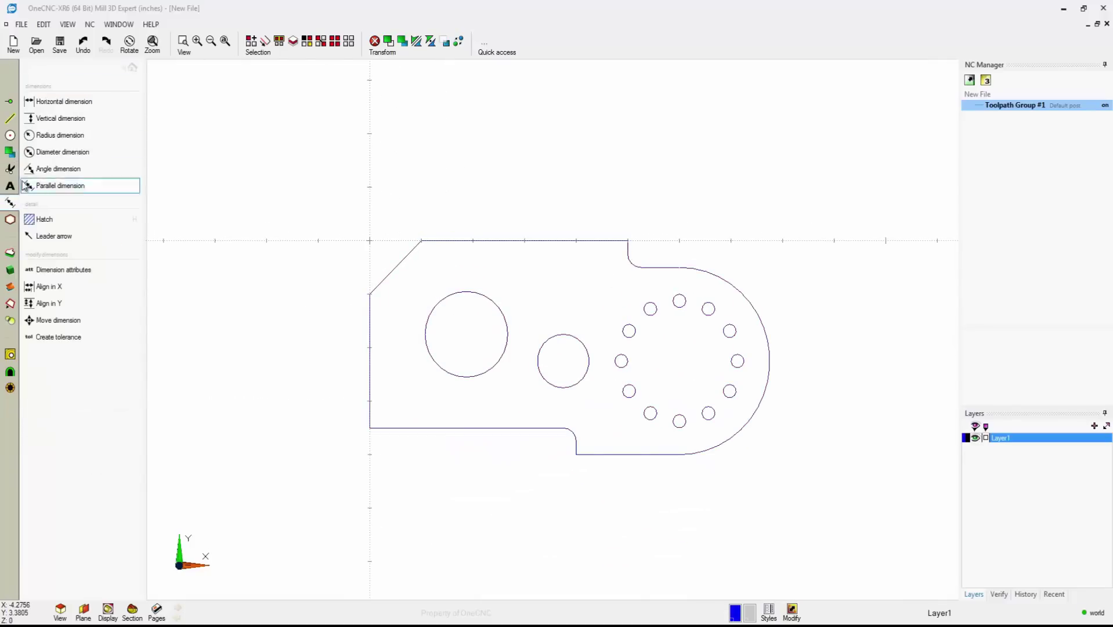
pyautogui.click(58, 118)
pyautogui.click(368, 297)
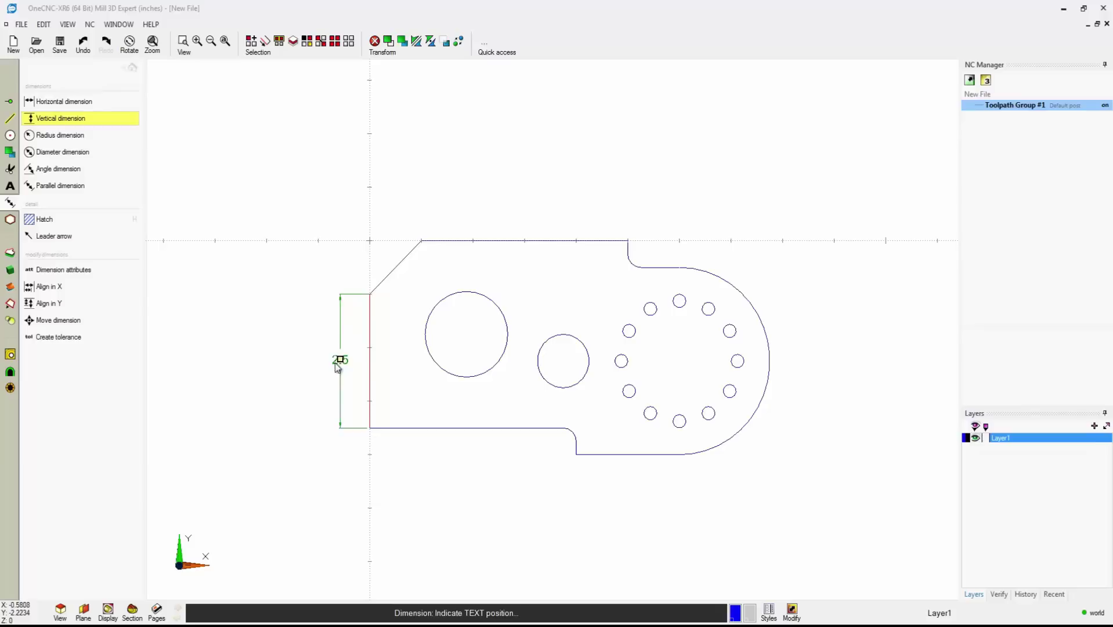
pyautogui.click(418, 245)
pyautogui.click(302, 287)
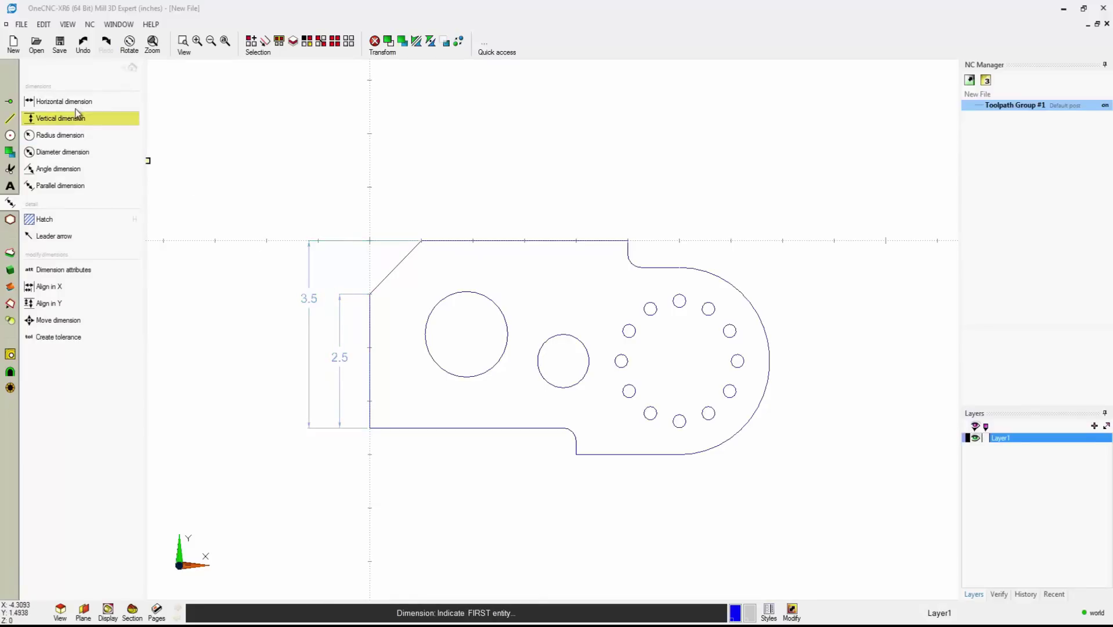
# - Add horizontal dimensions from the part's left edge to the chamfer's upper end and to the notch at the upper edge's right end
pyautogui.click(64, 102)
pyautogui.click(410, 245)
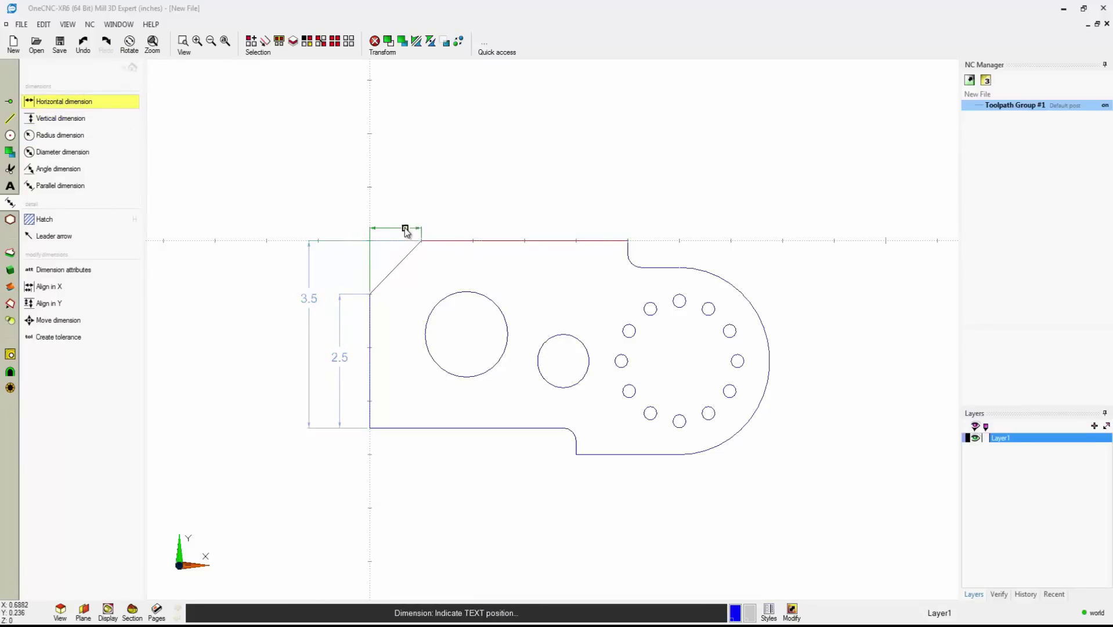
pyautogui.click(372, 295)
pyautogui.click(630, 248)
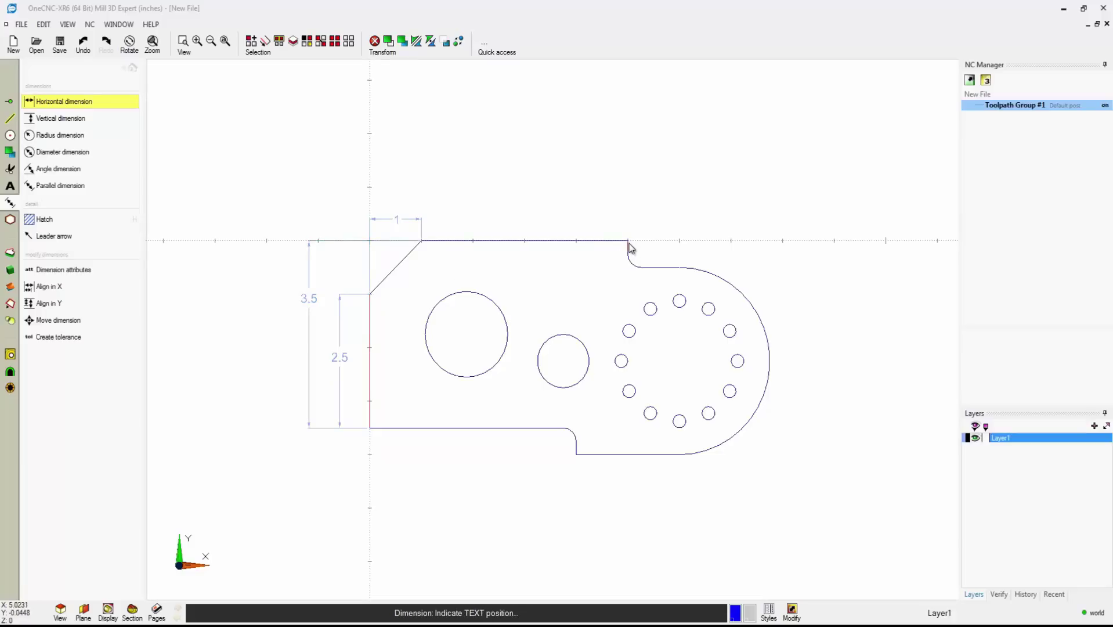
pyautogui.click(500, 194)
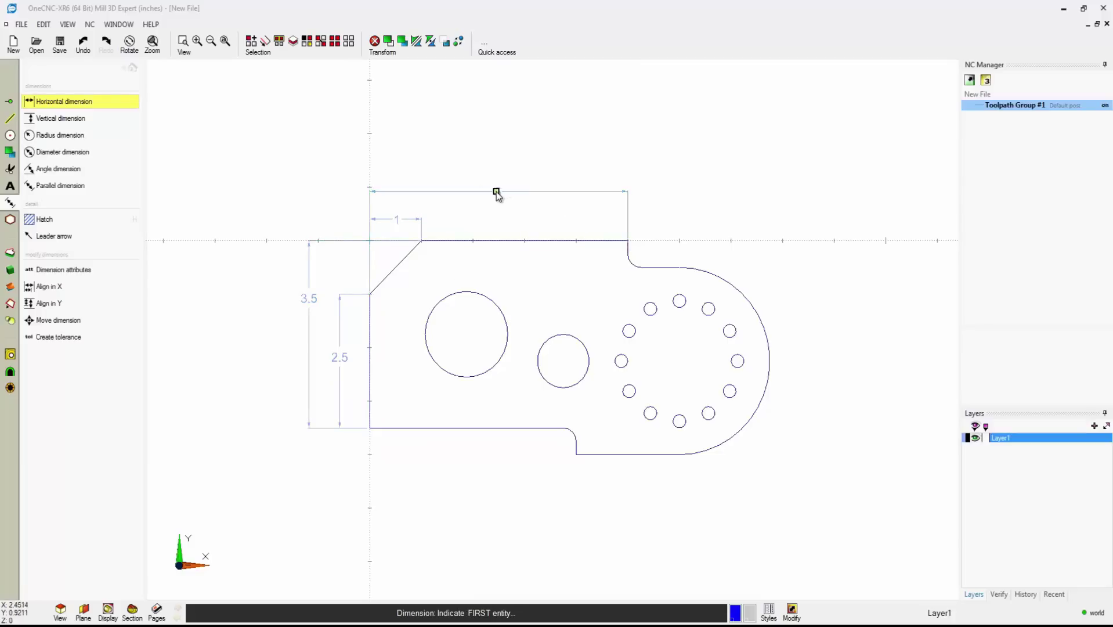
# - Add a radius dimension to the large arc at the part's rounded end, with its text outside the part
pyautogui.click(79, 135)
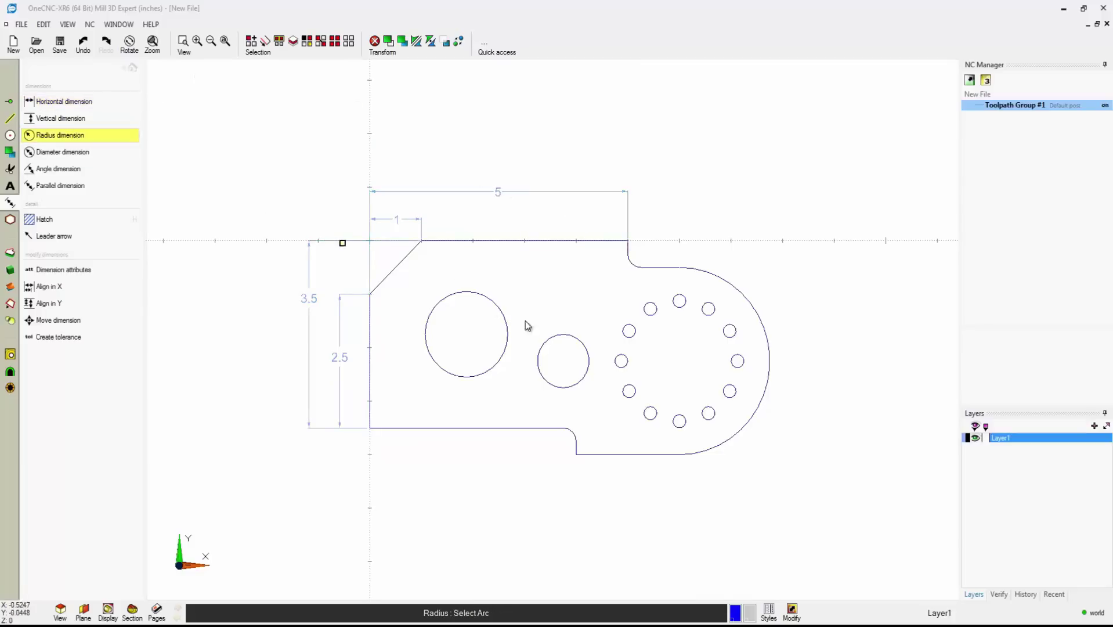
pyautogui.click(796, 479)
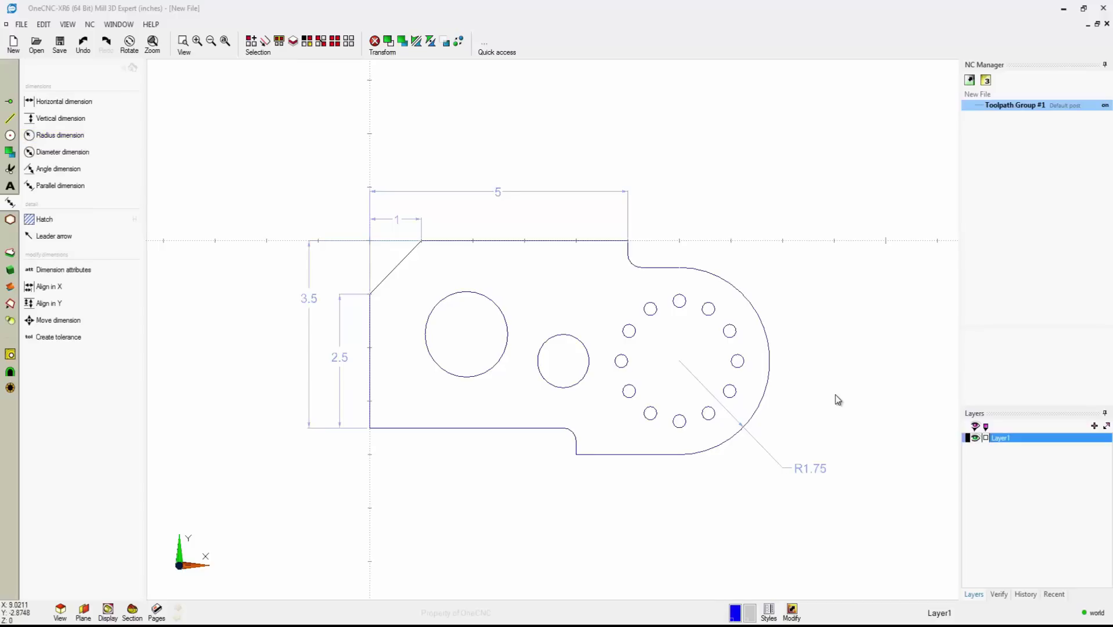
# - Hatch the whole plate profile around its holes using the Iron style at a 45-degree hatch angle
pyautogui.click(278, 44)
pyautogui.click(54, 222)
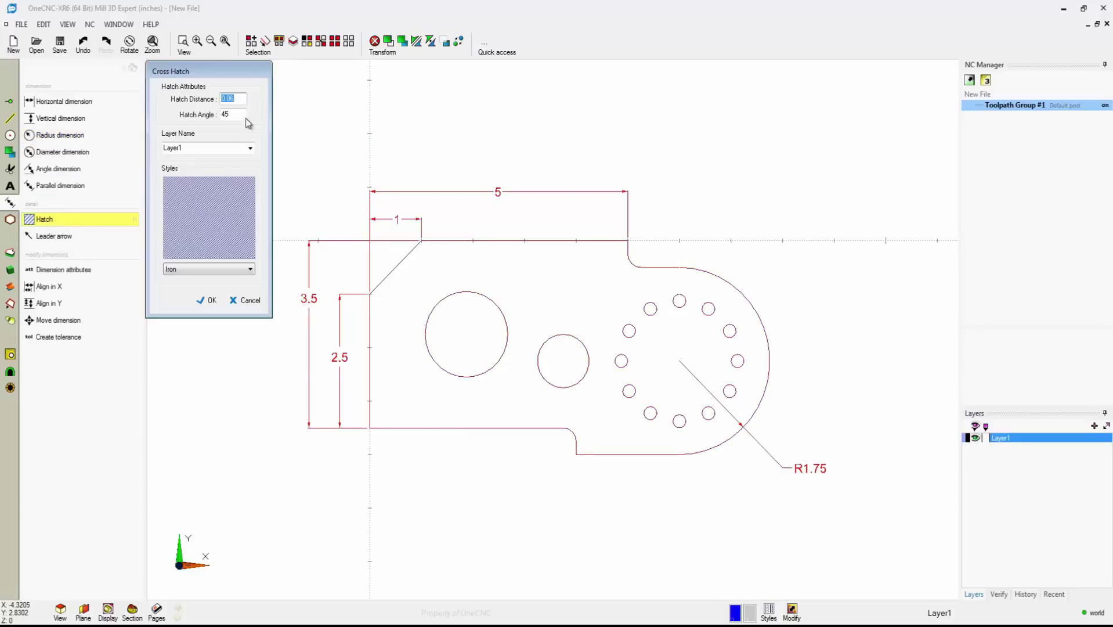
pyautogui.click(211, 301)
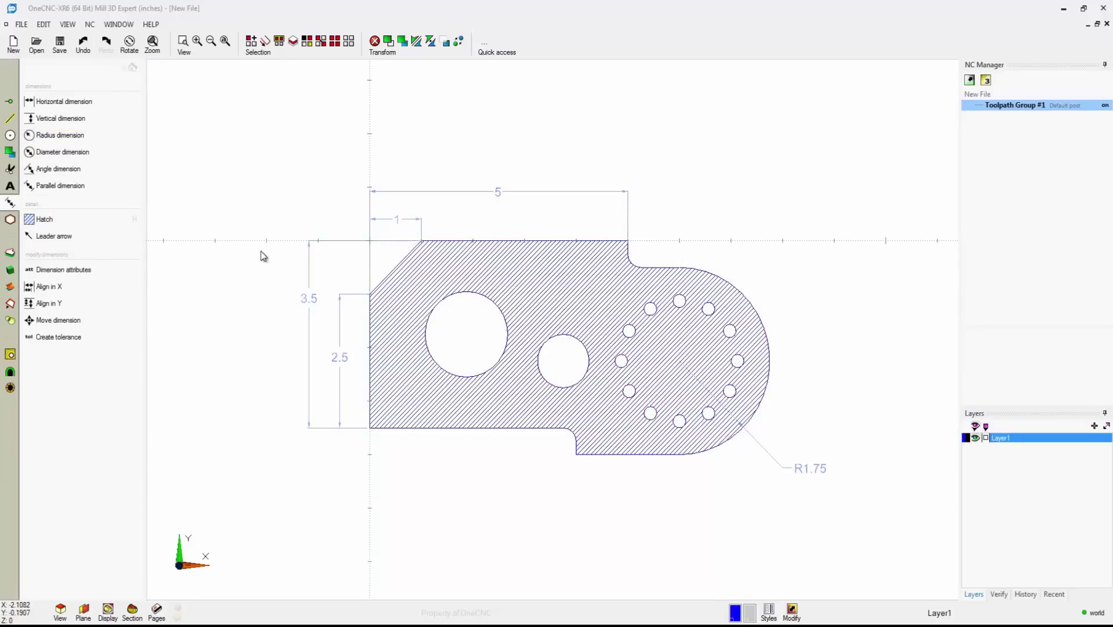
pyautogui.scroll(2, 349, 273)
pyautogui.moveTo(373, 269); pyautogui.dragTo(308, 253, button='middle')
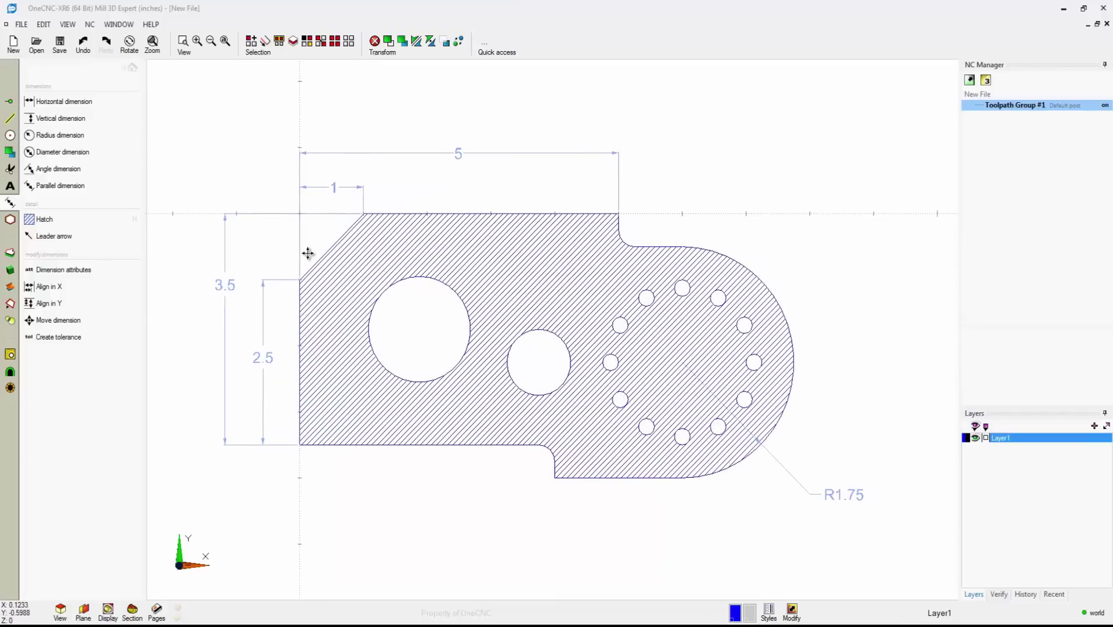
# - Extrude the closed outer profile of the XR6-CAD2 drawing downwards into a solid plate
pyautogui.click(137, 67)
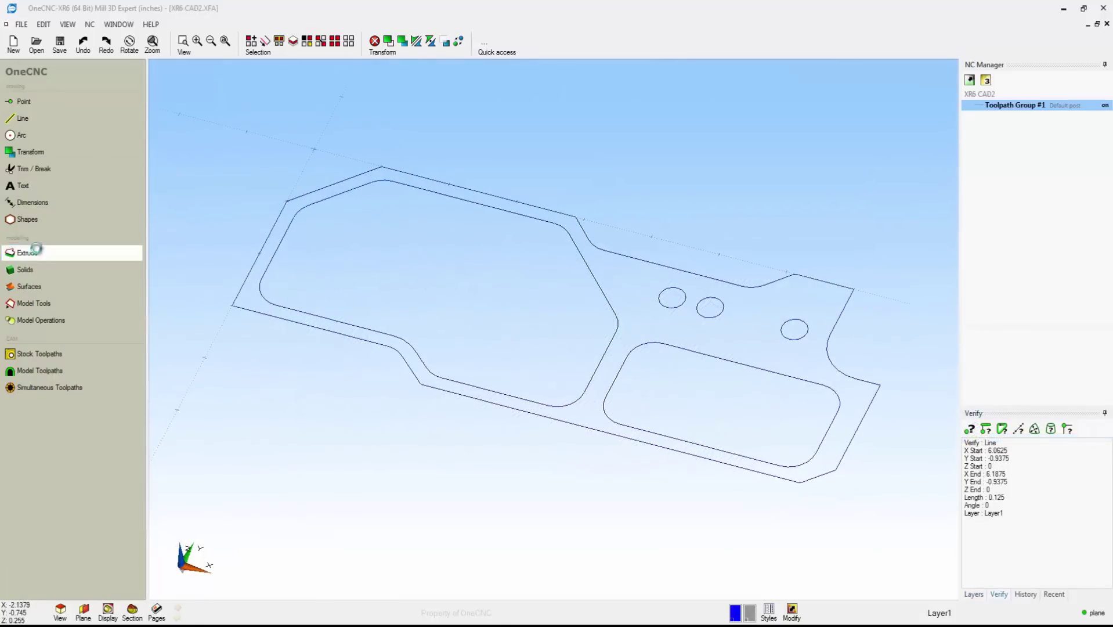
pyautogui.click(27, 252)
pyautogui.click(56, 129)
pyautogui.click(273, 316)
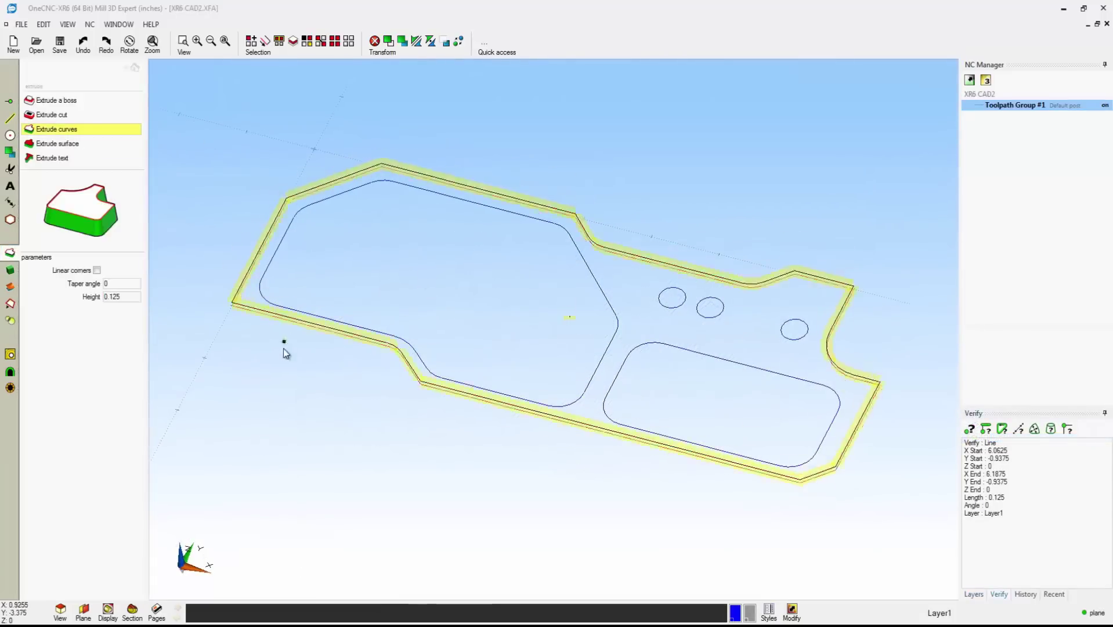
pyautogui.click(286, 390)
# - Extrude-cut the large inner outline partway into the plate as a pocket and the three small circles right through it
pyautogui.click(277, 248)
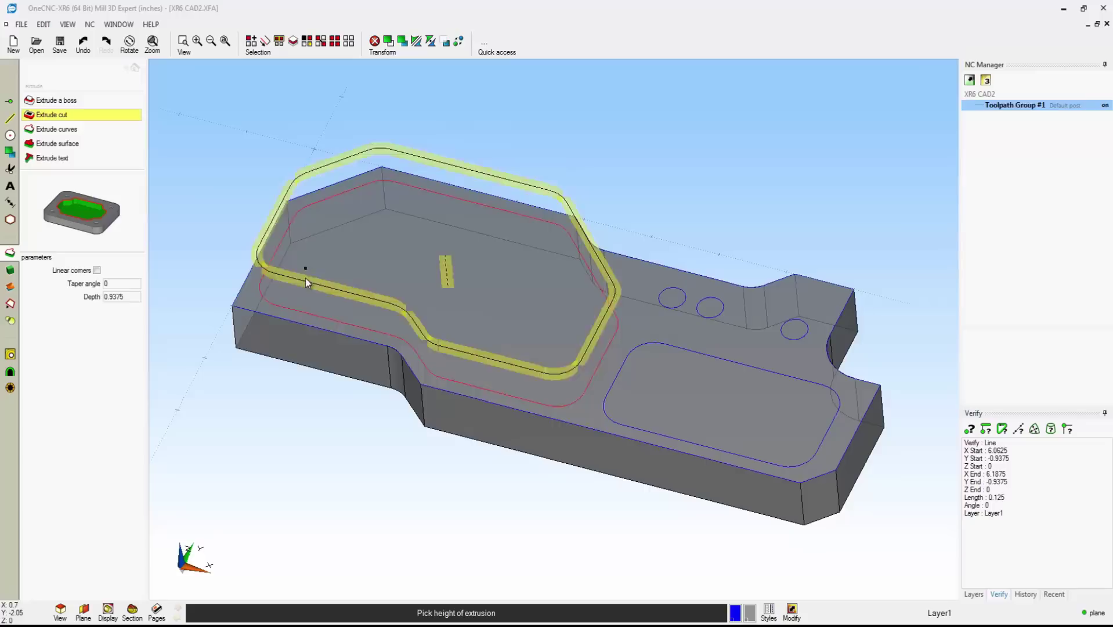
pyautogui.click(344, 298)
pyautogui.click(673, 307)
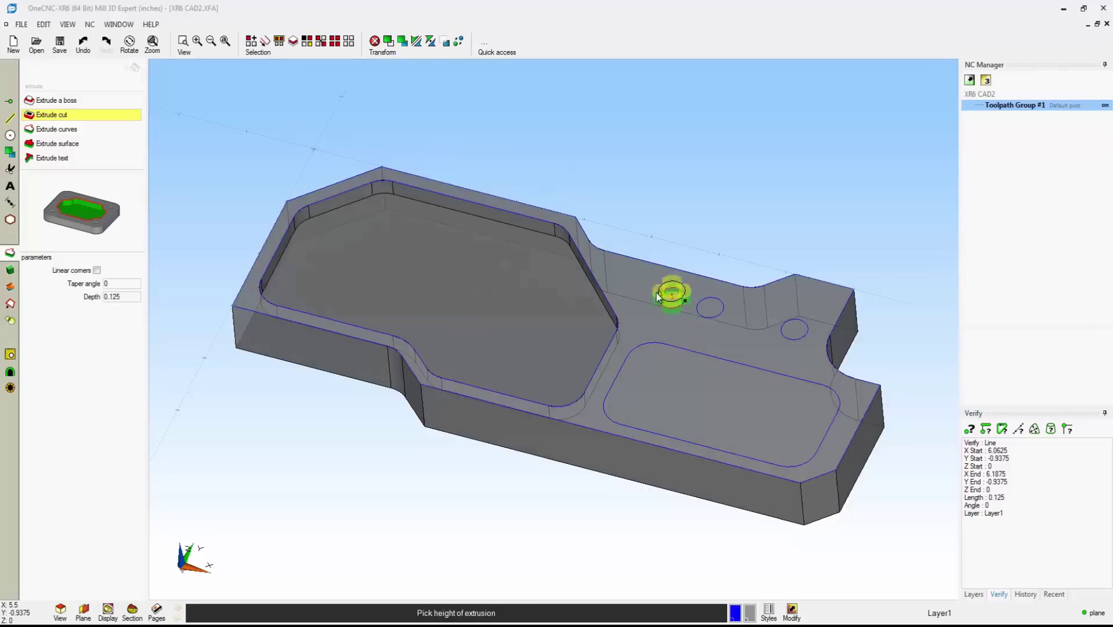
pyautogui.click(679, 409)
pyautogui.click(708, 318)
pyautogui.click(717, 417)
pyautogui.click(793, 339)
pyautogui.click(793, 430)
# - Extrude the rounded rectangle beside the holes upwards by 0.125 as a boss
pyautogui.moveTo(818, 273); pyautogui.dragTo(781, 192, button='middle')
pyautogui.moveTo(696, 228); pyautogui.dragTo(593, 168, button='middle')
pyautogui.scroll(3, 559, 224)
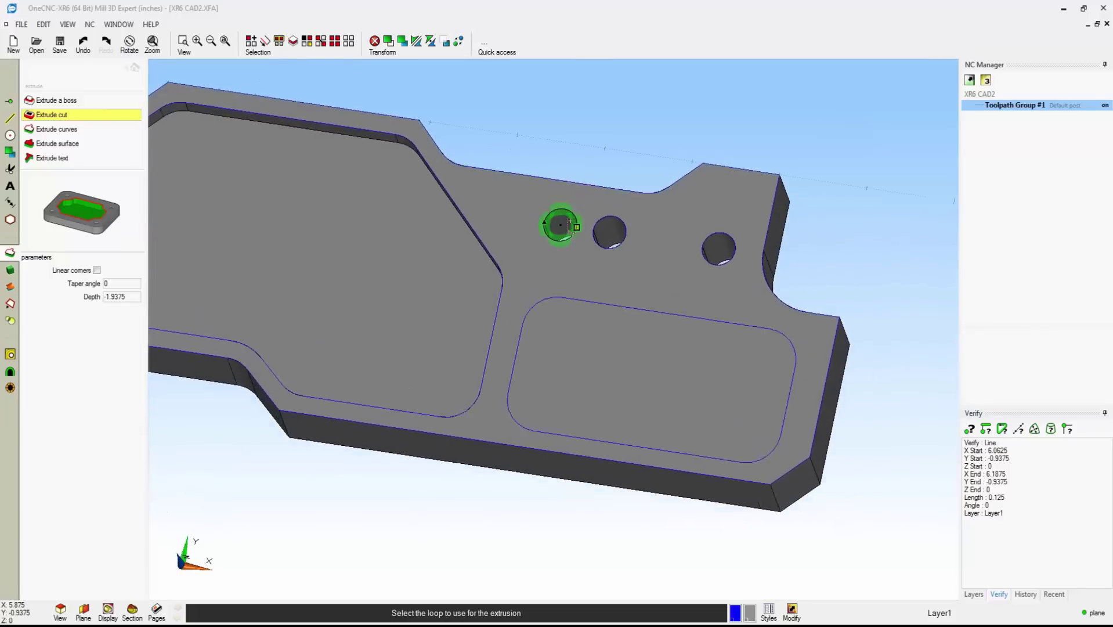
pyautogui.click(76, 101)
pyautogui.click(572, 309)
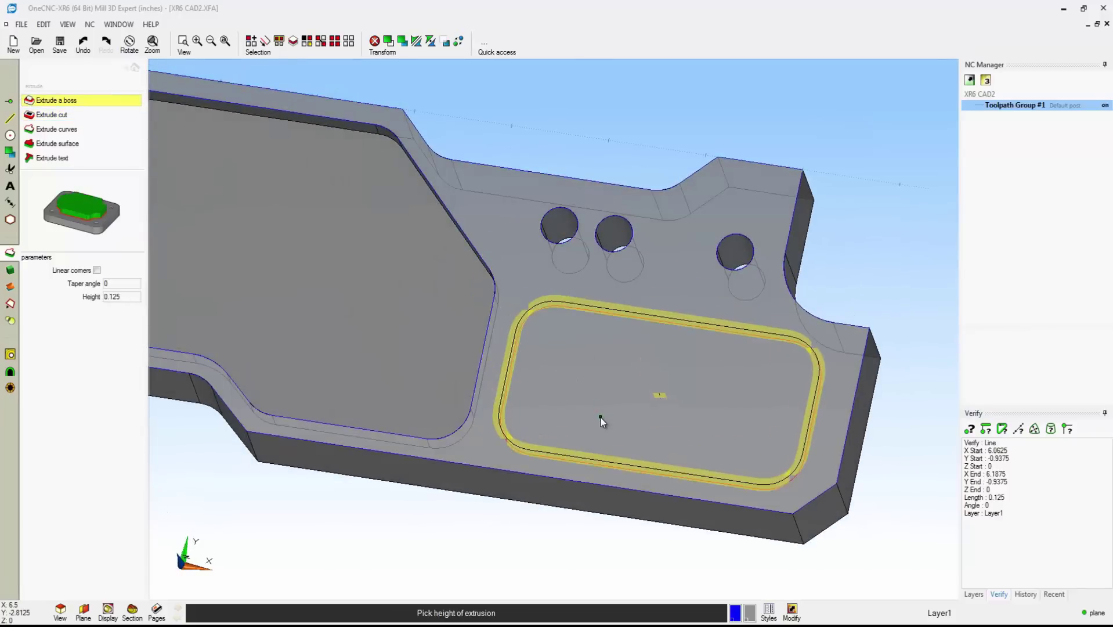
pyautogui.click(601, 417)
# - Shell the plate inwards with a 0.05 wall thickness, removing its flat underside face
pyautogui.moveTo(705, 337); pyautogui.dragTo(416, 171, button='middle')
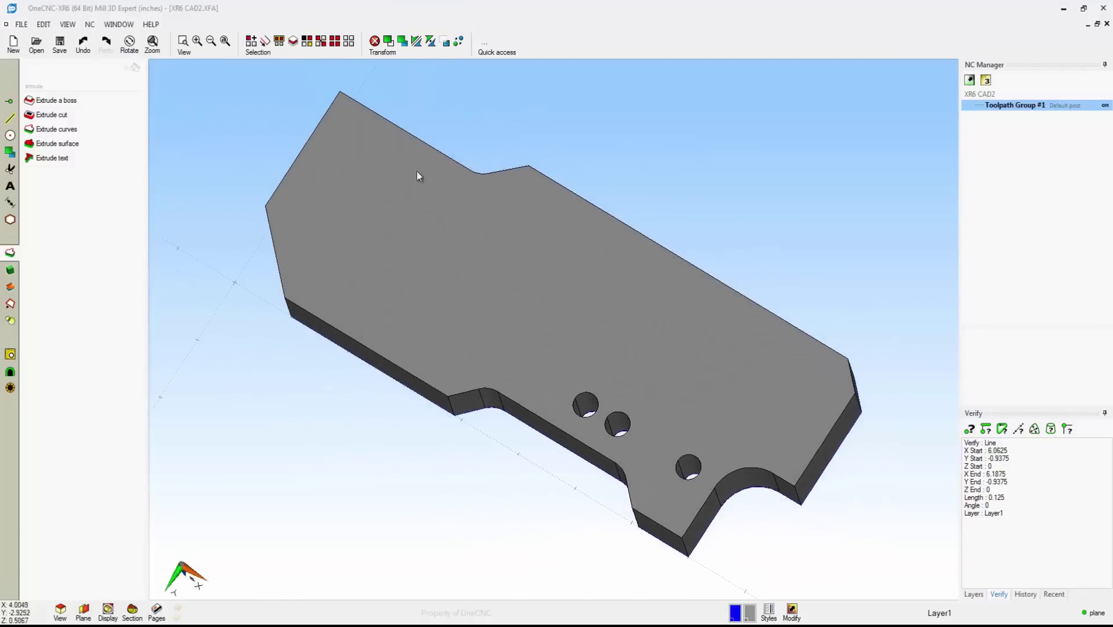
pyautogui.click(11, 304)
pyautogui.click(46, 118)
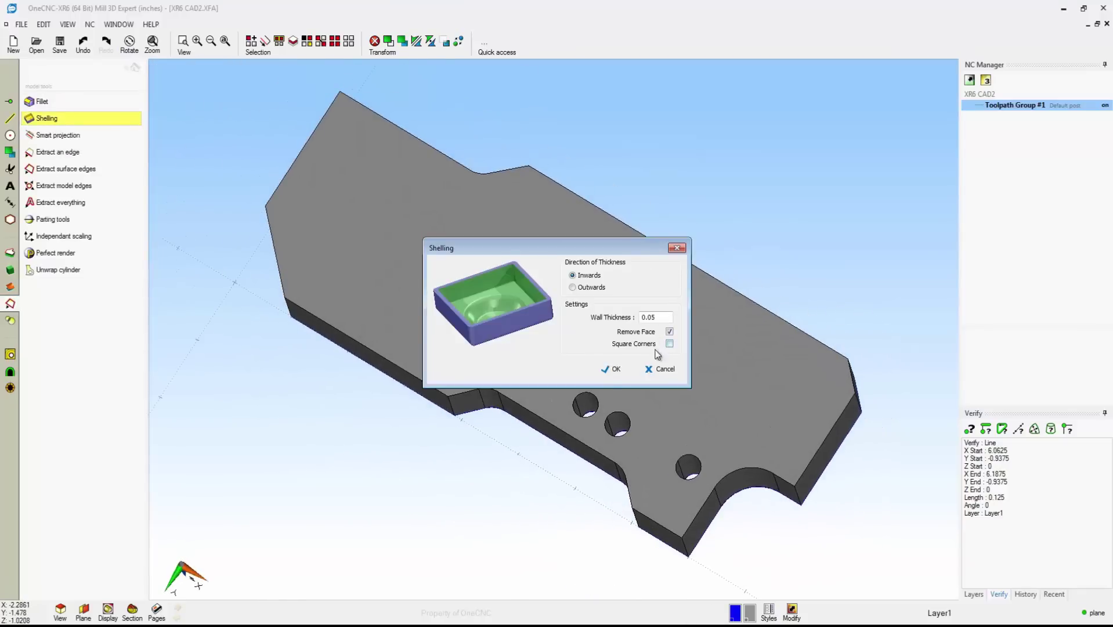
pyautogui.click(613, 369)
pyautogui.click(758, 231)
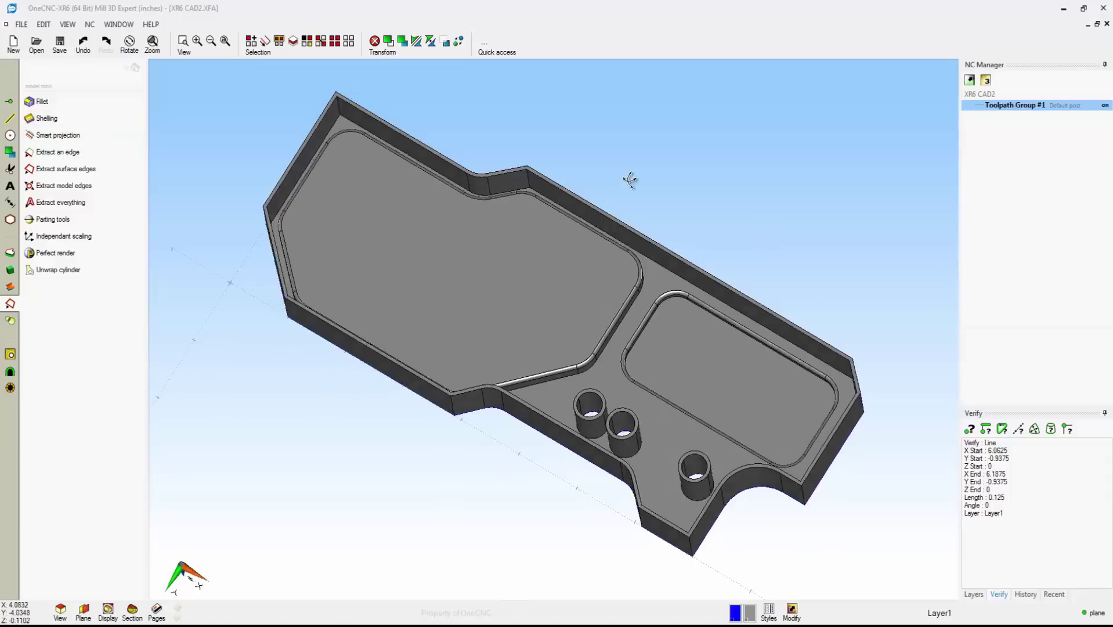
# - Chamfer the upper edges of the three through holes with a 0.015 chamfer distance
pyautogui.moveTo(629, 179); pyautogui.dragTo(579, 400, button='middle')
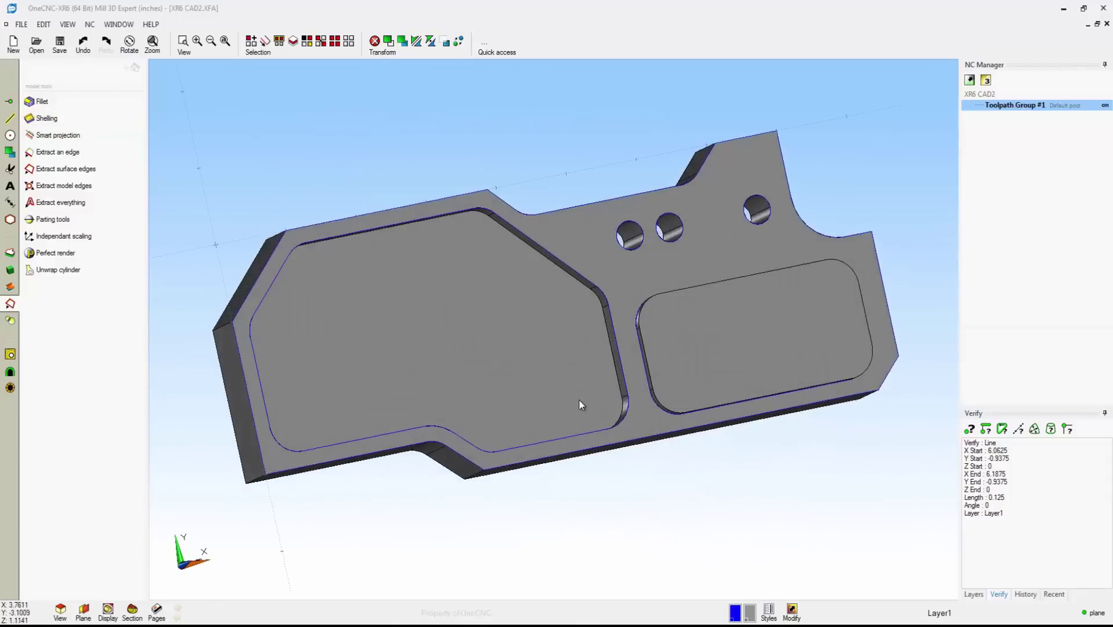
pyautogui.scroll(3, 691, 296)
pyautogui.moveTo(696, 224); pyautogui.dragTo(619, 295, button='middle')
pyautogui.click(41, 102)
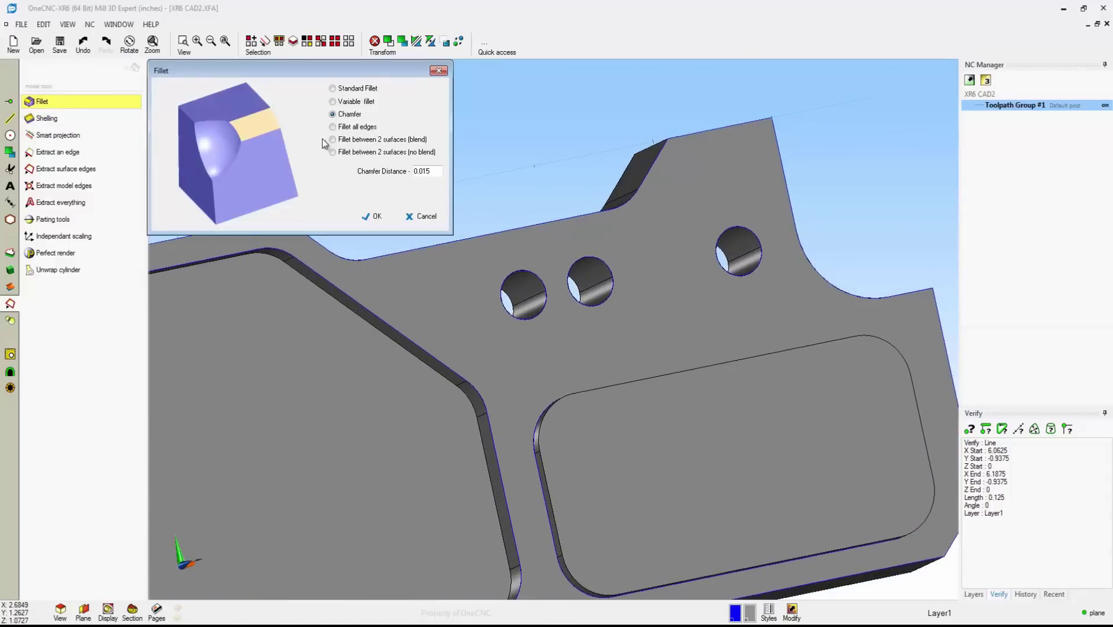
pyautogui.click(377, 217)
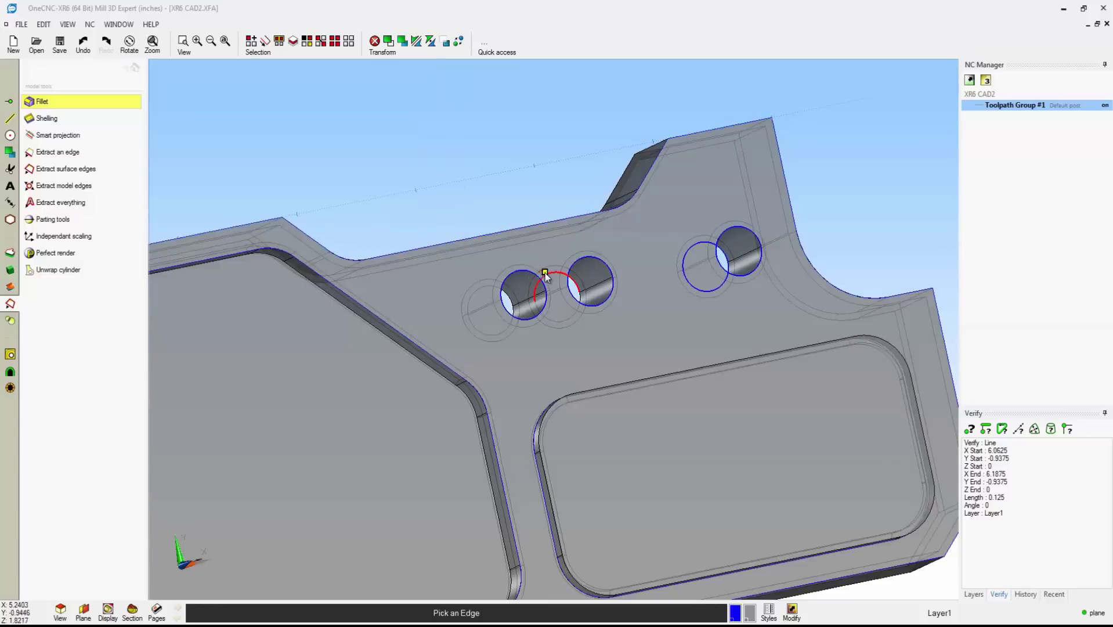
pyautogui.click(546, 273)
pyautogui.click(484, 287)
pyautogui.rightClick(490, 273)
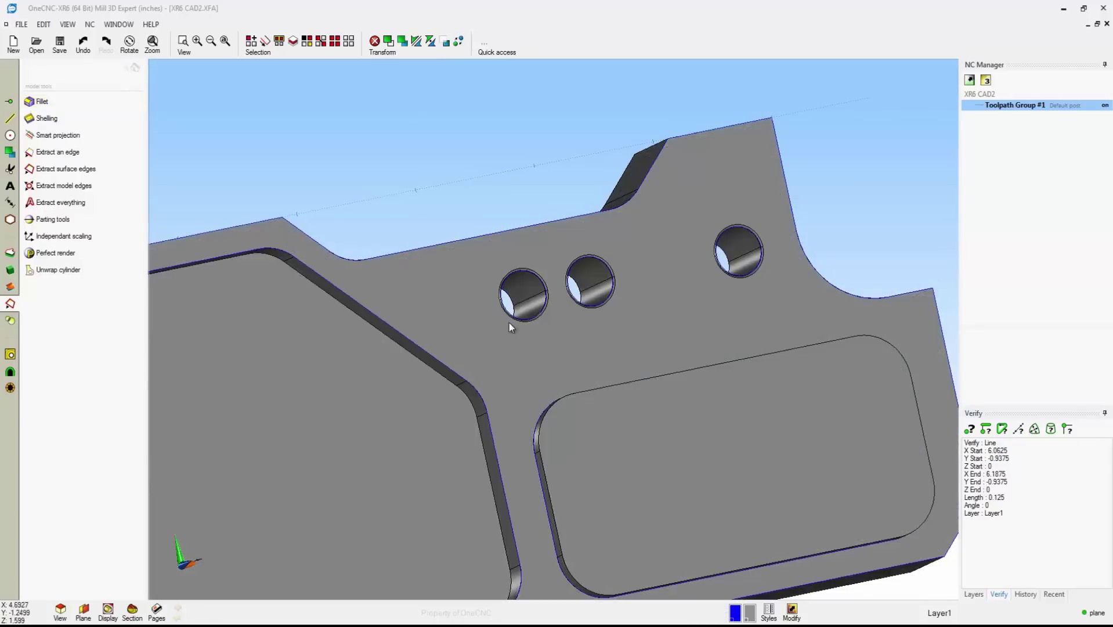
# - Add a standard fillet of radius 0.015 to the base edge of the boss and the floor edge of the large pocket
pyautogui.moveTo(791, 193); pyautogui.dragTo(696, 399, button='middle')
pyautogui.scroll(2, 457, 323)
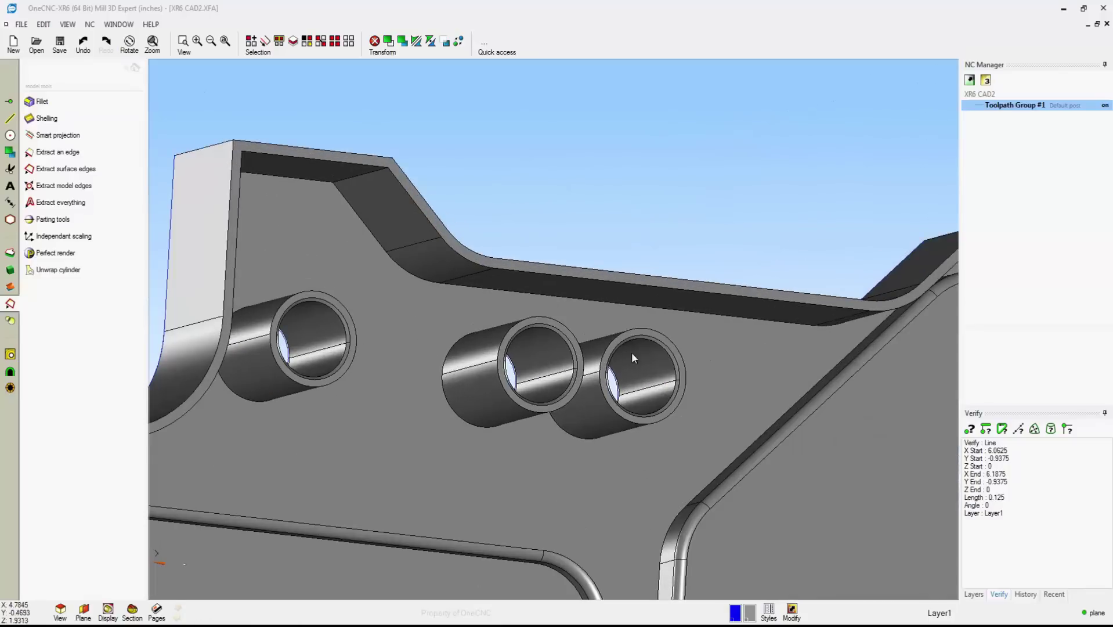
pyautogui.scroll(-2, 569, 322)
pyautogui.moveTo(569, 322); pyautogui.dragTo(817, 231, button='middle')
pyautogui.scroll(1, 666, 305)
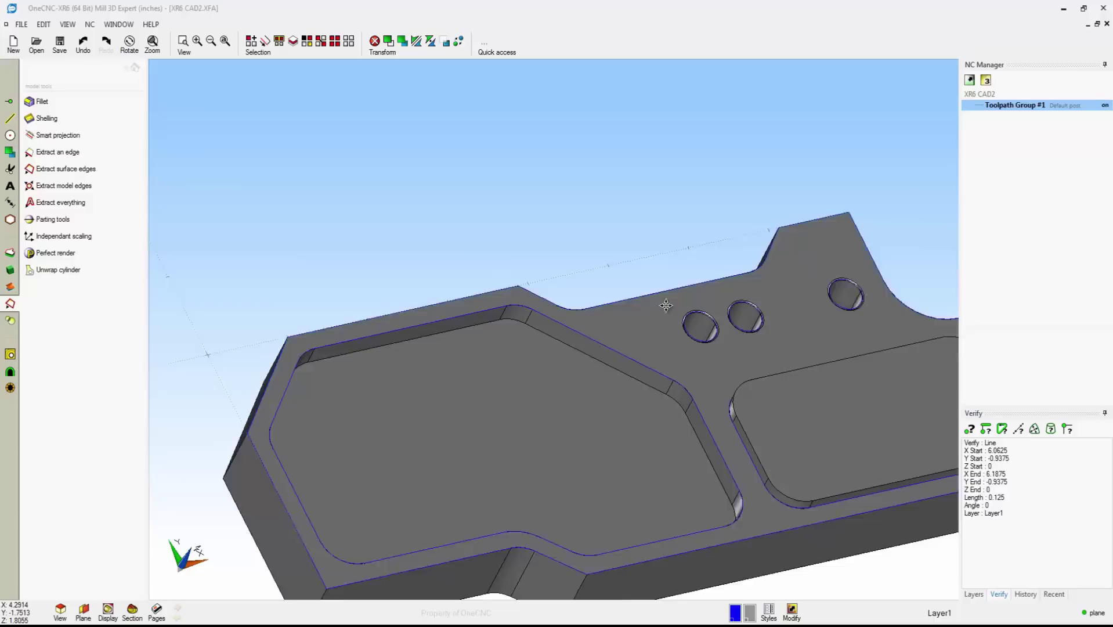
pyautogui.moveTo(665, 305); pyautogui.dragTo(520, 215, button='middle')
pyautogui.click(41, 101)
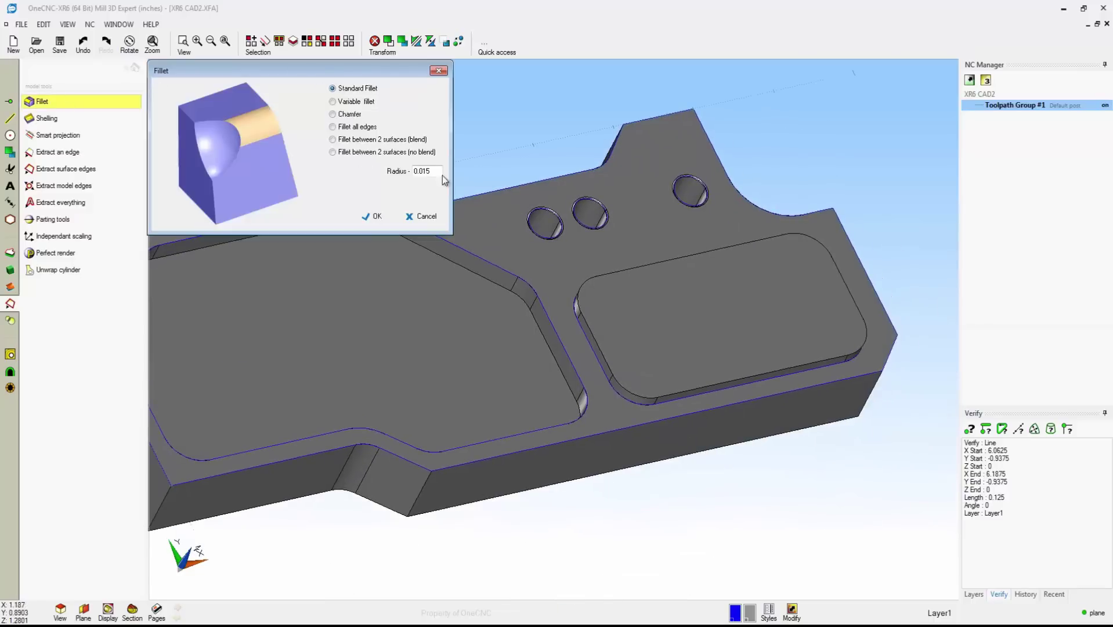
pyautogui.click(374, 216)
pyautogui.scroll(4, 593, 348)
pyautogui.click(594, 348)
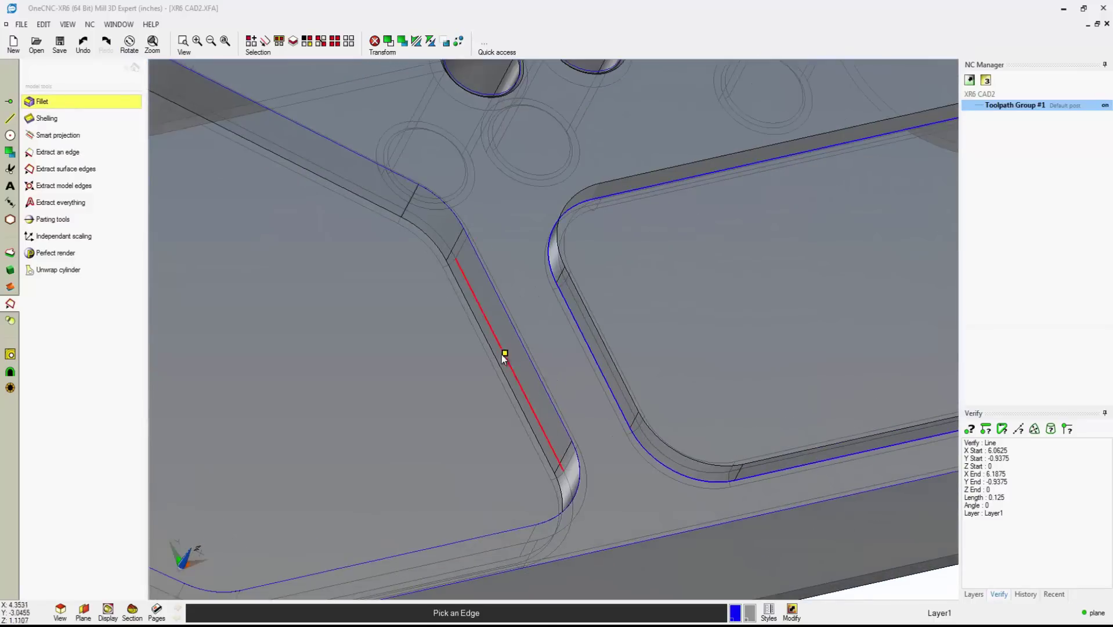
pyautogui.click(502, 354)
pyautogui.rightClick(575, 293)
# - Set the working plane on the recessed side wall next to the holes and view that wall straight on
pyautogui.scroll(-6, 575, 293)
pyautogui.moveTo(574, 295); pyautogui.dragTo(597, 313, button='middle')
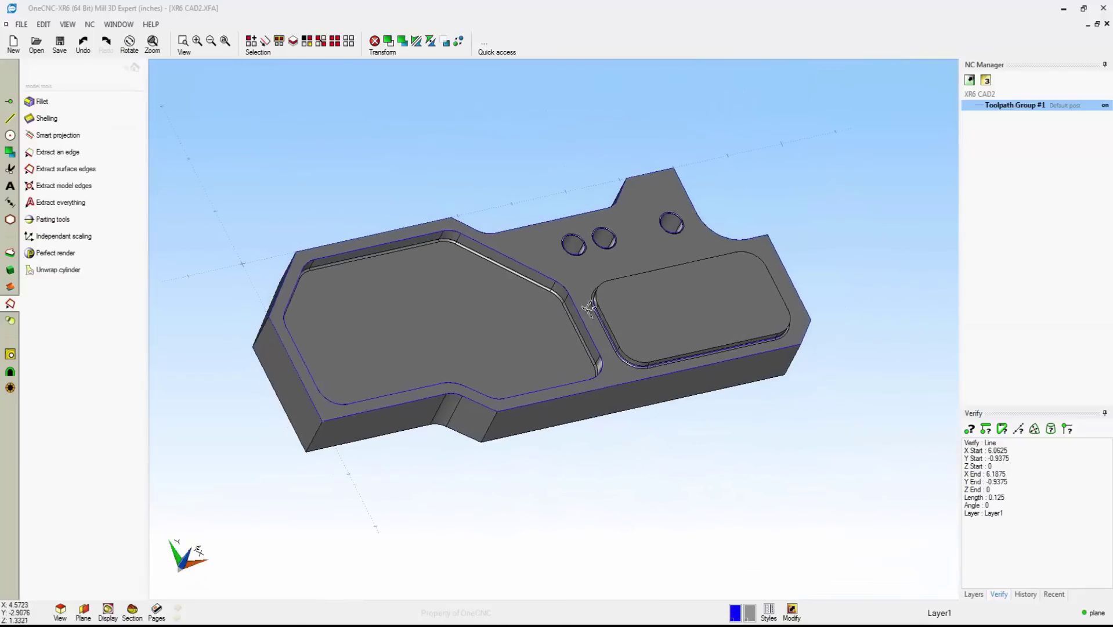
pyautogui.moveTo(459, 271); pyautogui.dragTo(790, 347, button='middle')
pyautogui.scroll(8, 529, 312)
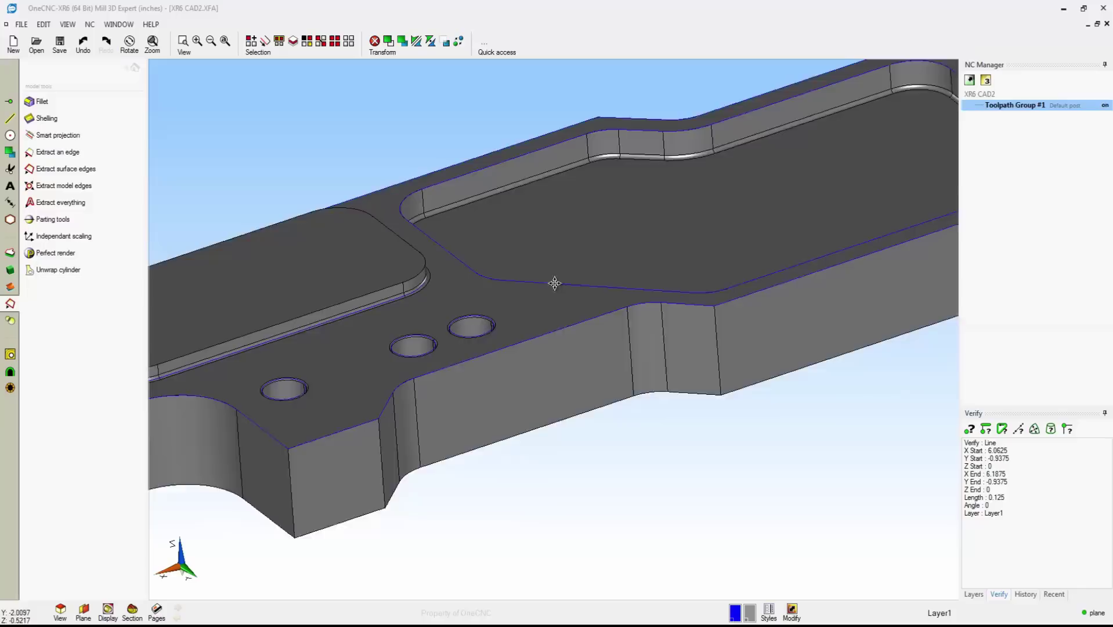
pyautogui.click(83, 609)
pyautogui.click(120, 402)
pyautogui.click(289, 416)
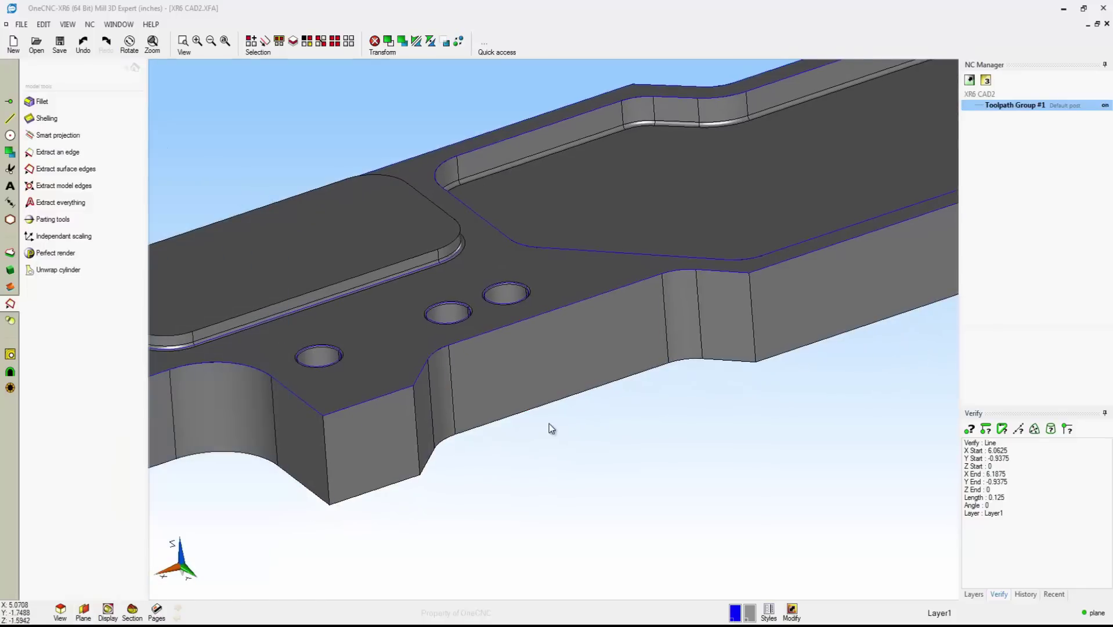
pyautogui.rightClick(591, 298)
pyautogui.click(592, 238)
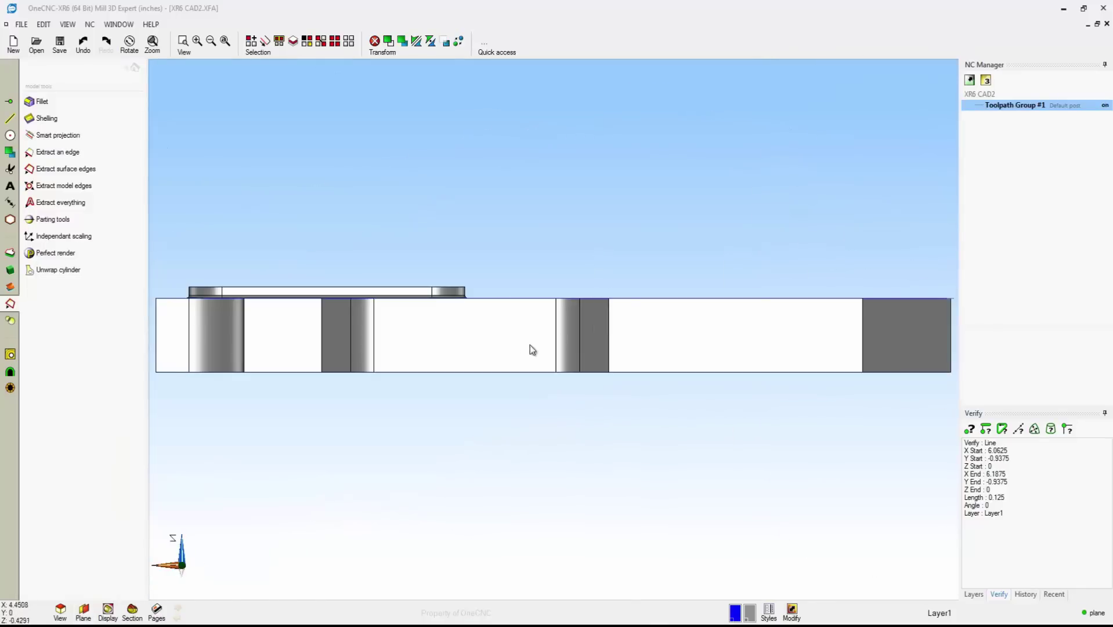
# - Draw two circles of 0.3125 diameter on the recessed wall's horizontal centreline, one near each end of the wall
pyautogui.moveTo(368, 315); pyautogui.dragTo(508, 323, button='middle')
pyautogui.scroll(3, 504, 322)
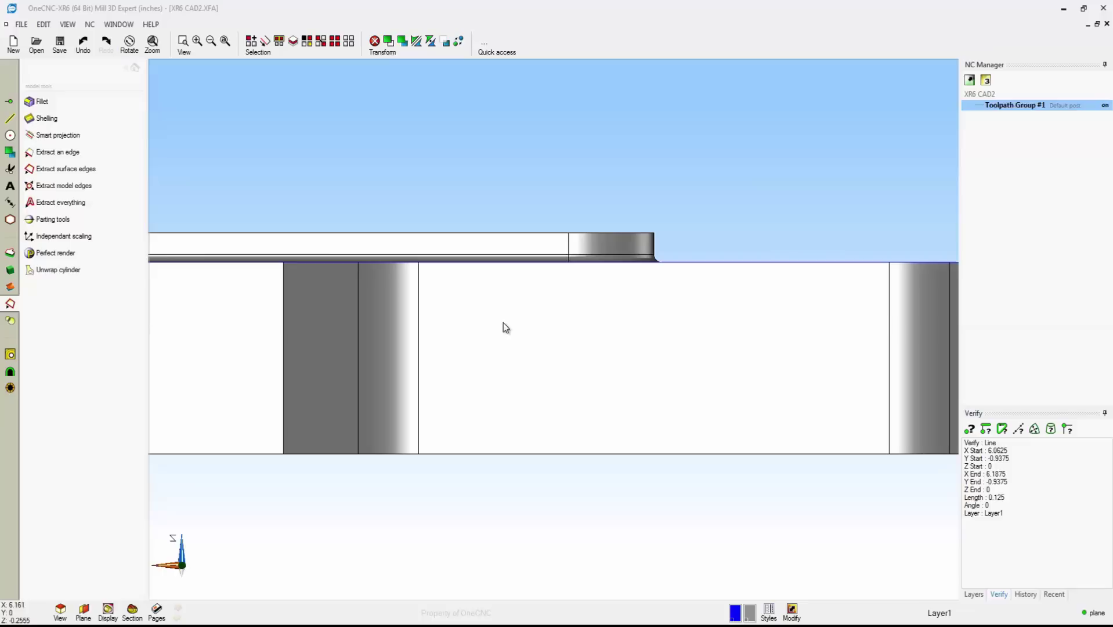
pyautogui.click(10, 135)
pyautogui.write('0.3125')
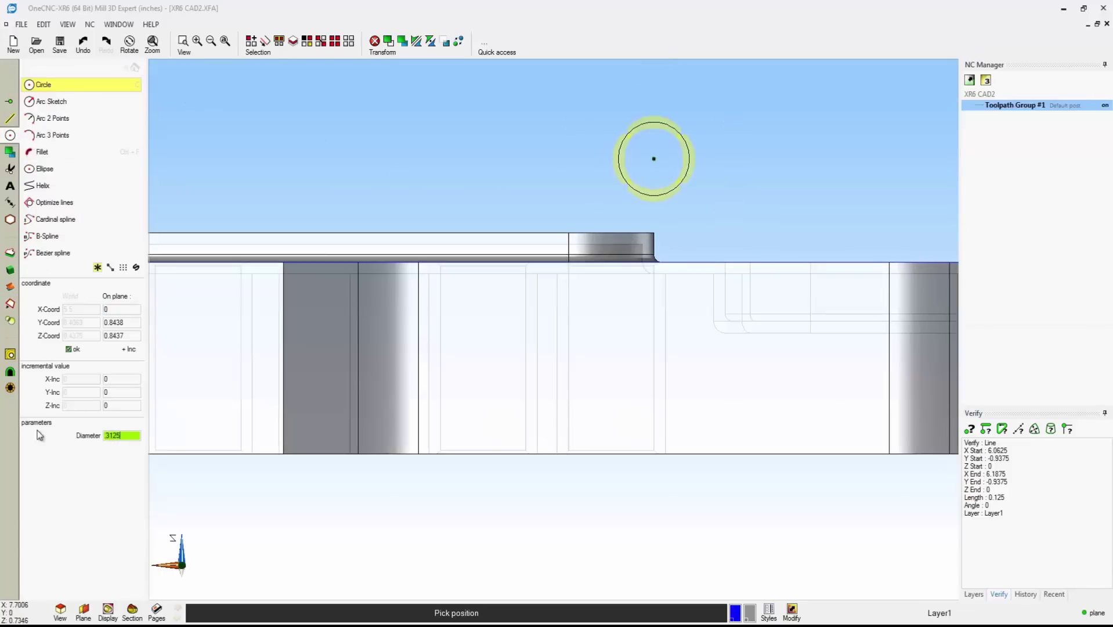
pyautogui.click(476, 357)
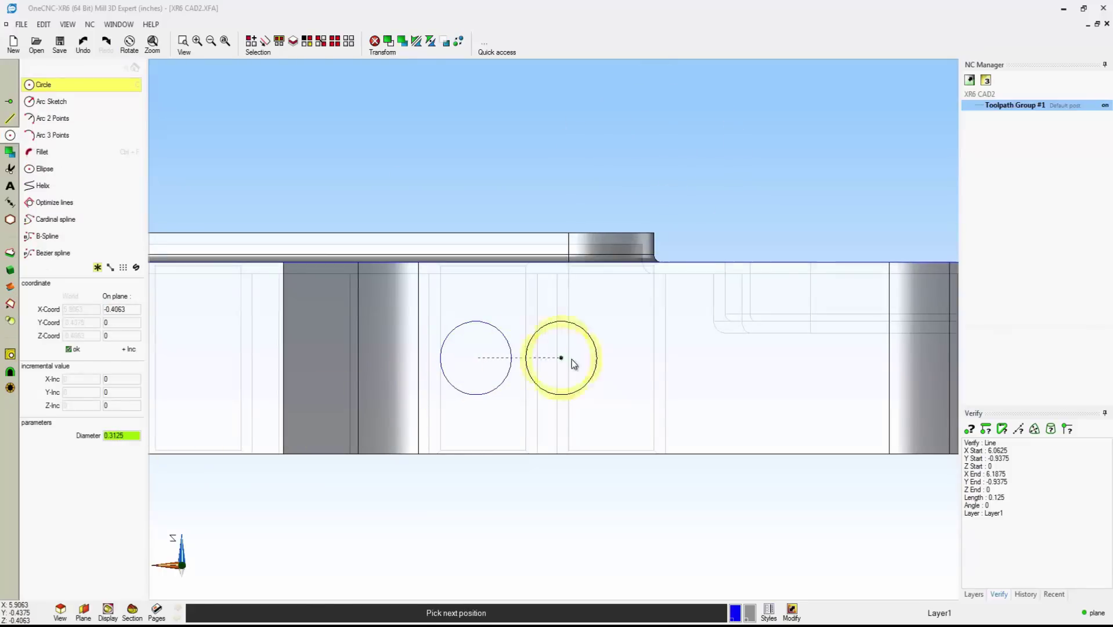
pyautogui.click(831, 357)
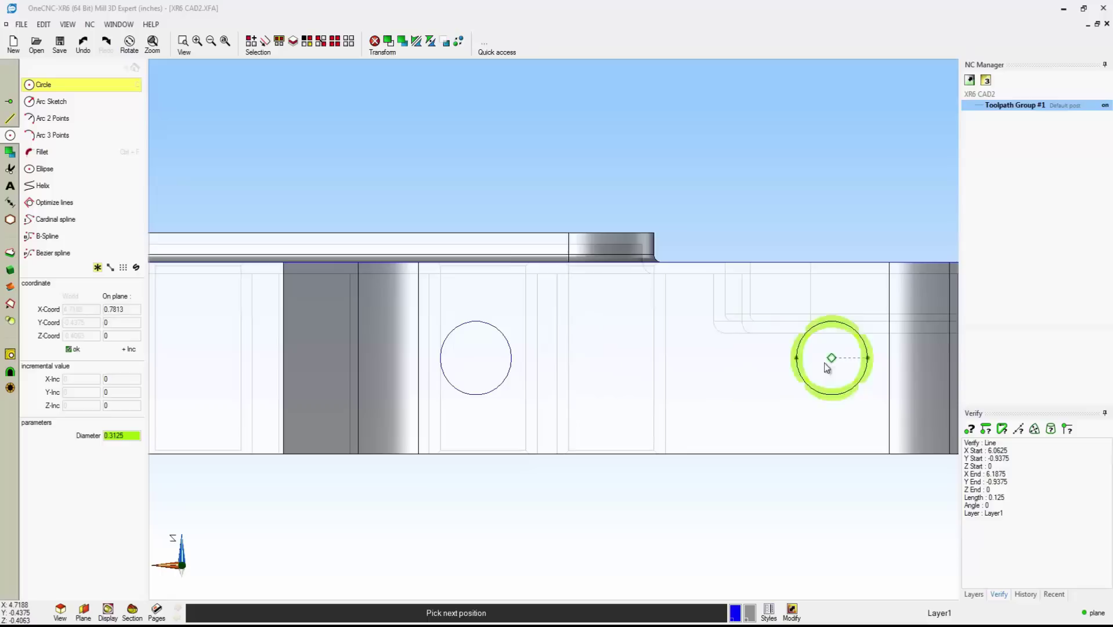
# - Join the two circles with tangent lines above and below, and trim away their inner arcs to form a slot outline
pyautogui.click(9, 118)
pyautogui.click(49, 102)
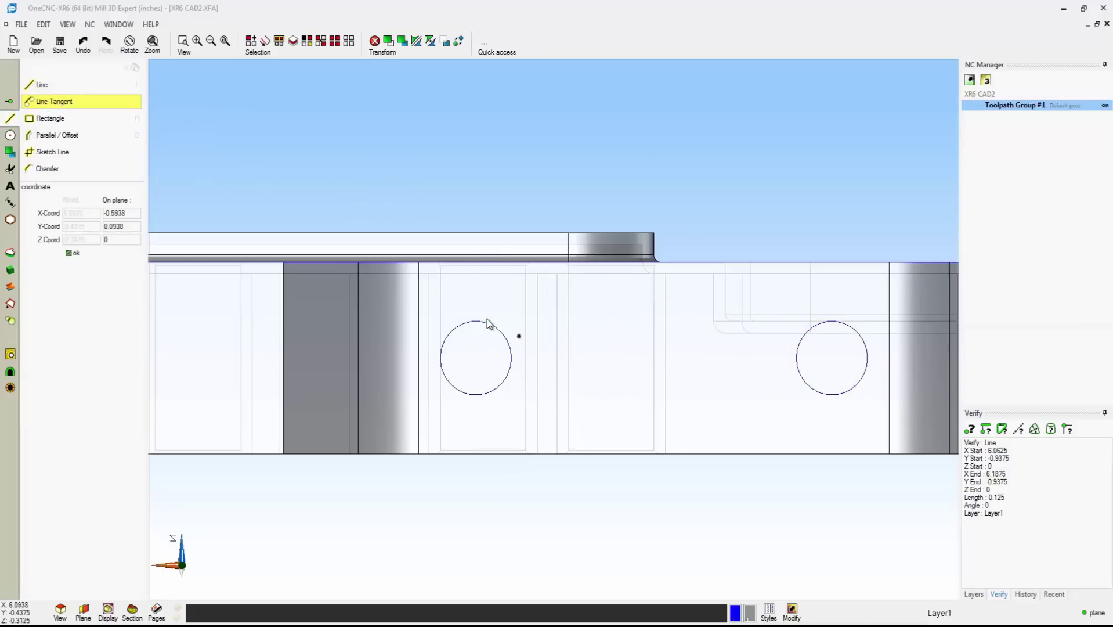
pyautogui.click(474, 322)
pyautogui.click(832, 324)
pyautogui.click(832, 395)
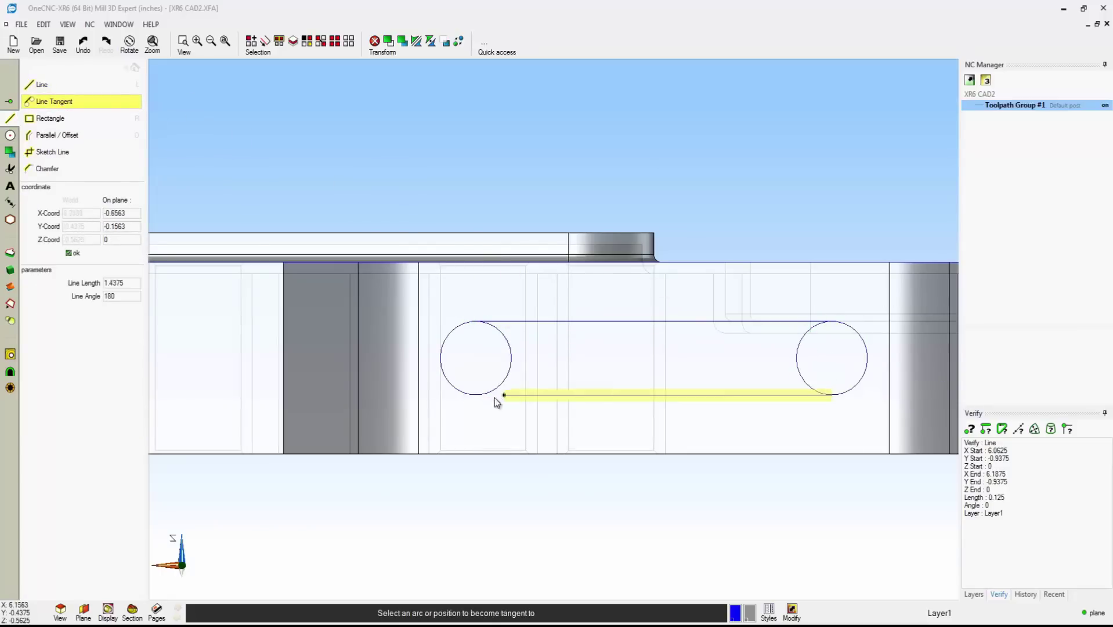
pyautogui.click(477, 396)
pyautogui.press('Escape')
pyautogui.click(13, 171)
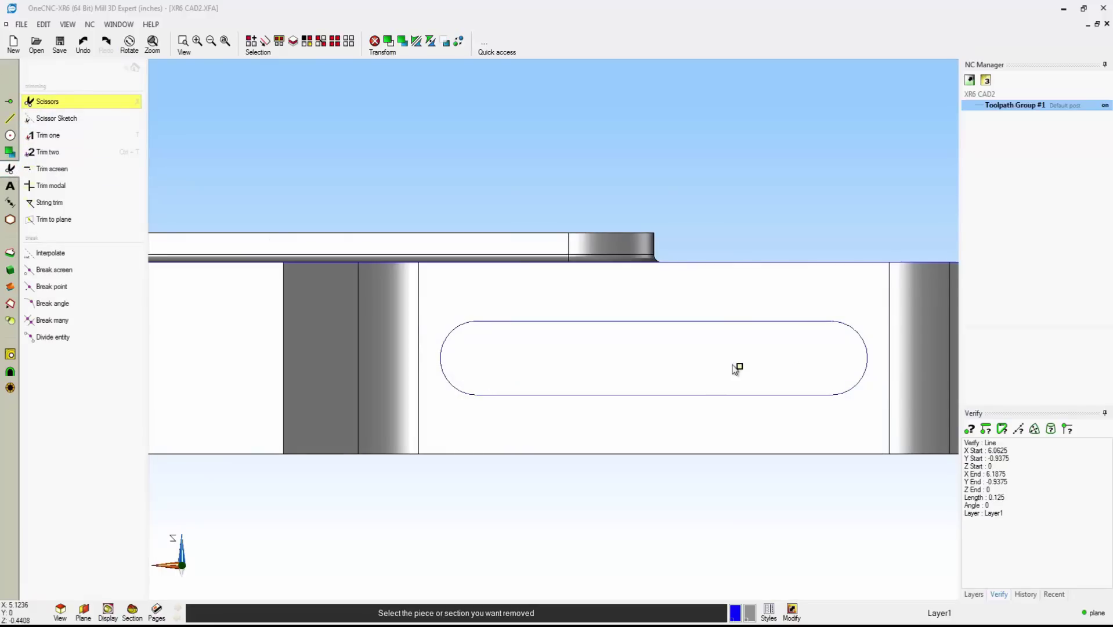
pyautogui.press('Escape')
# - Extrude-cut the slot outline through the recessed side wall
pyautogui.moveTo(733, 364); pyautogui.dragTo(558, 408, button='middle')
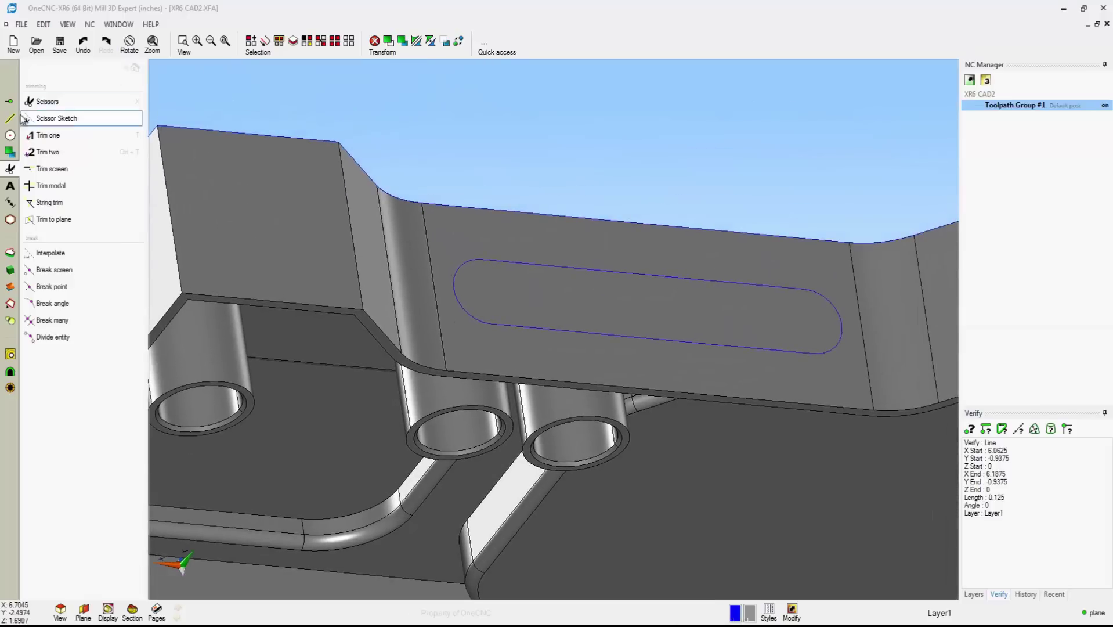
pyautogui.click(9, 253)
pyautogui.click(52, 114)
pyautogui.click(650, 339)
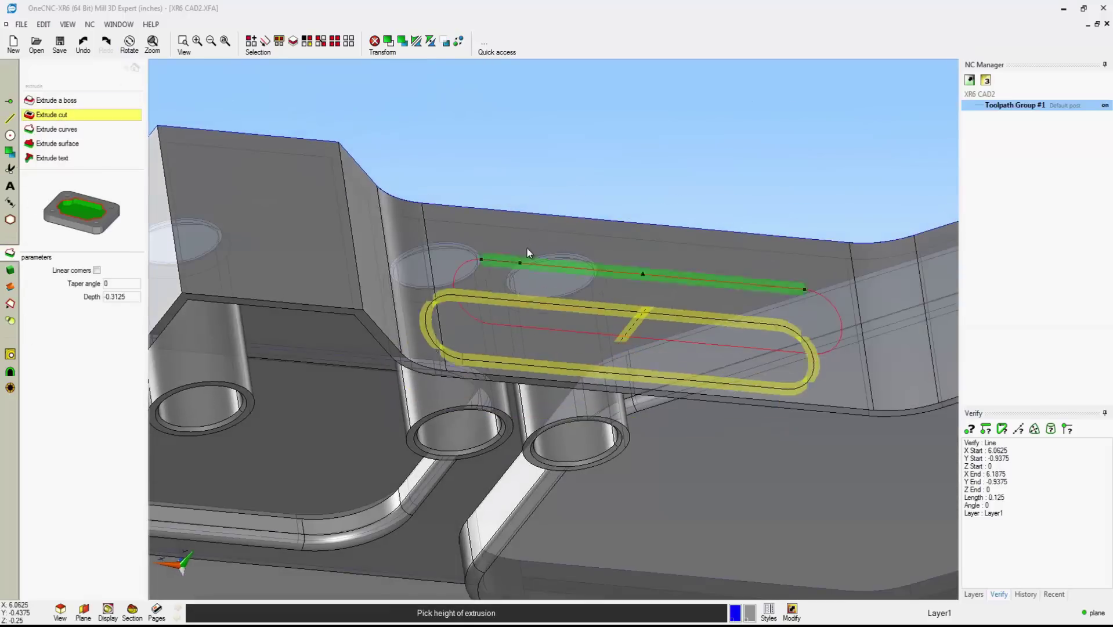
pyautogui.click(528, 241)
# - Set the working plane on the flat end wall of the plate beside the raised boss and view that wall straight on
pyautogui.moveTo(528, 242); pyautogui.dragTo(550, 271, button='middle')
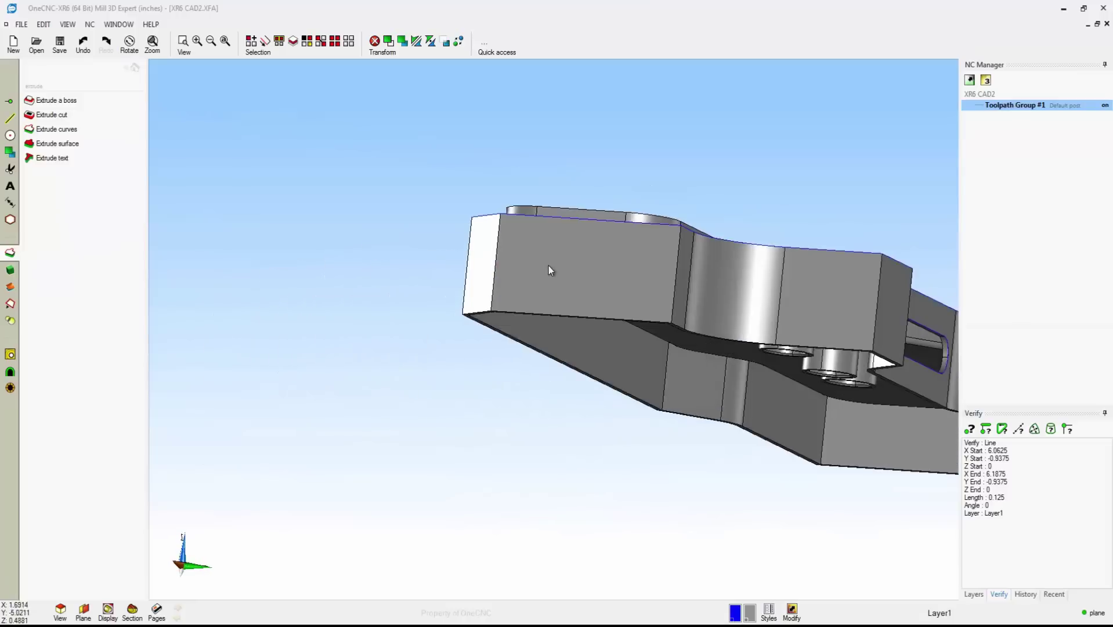
pyautogui.click(83, 610)
pyautogui.click(123, 406)
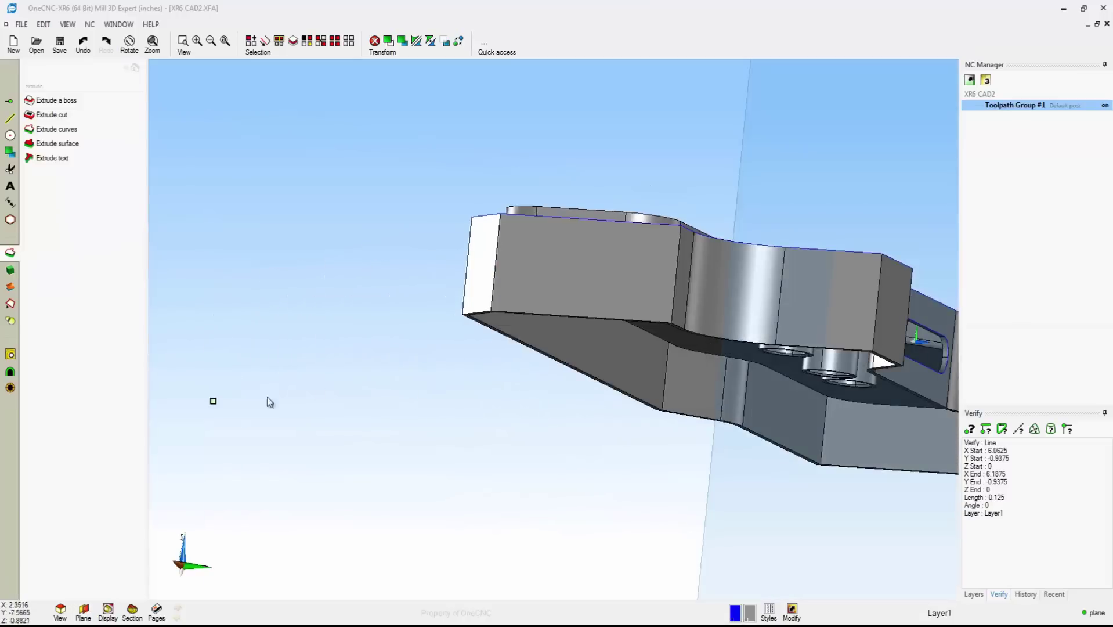
pyautogui.click(559, 308)
pyautogui.rightClick(486, 419)
pyautogui.click(495, 449)
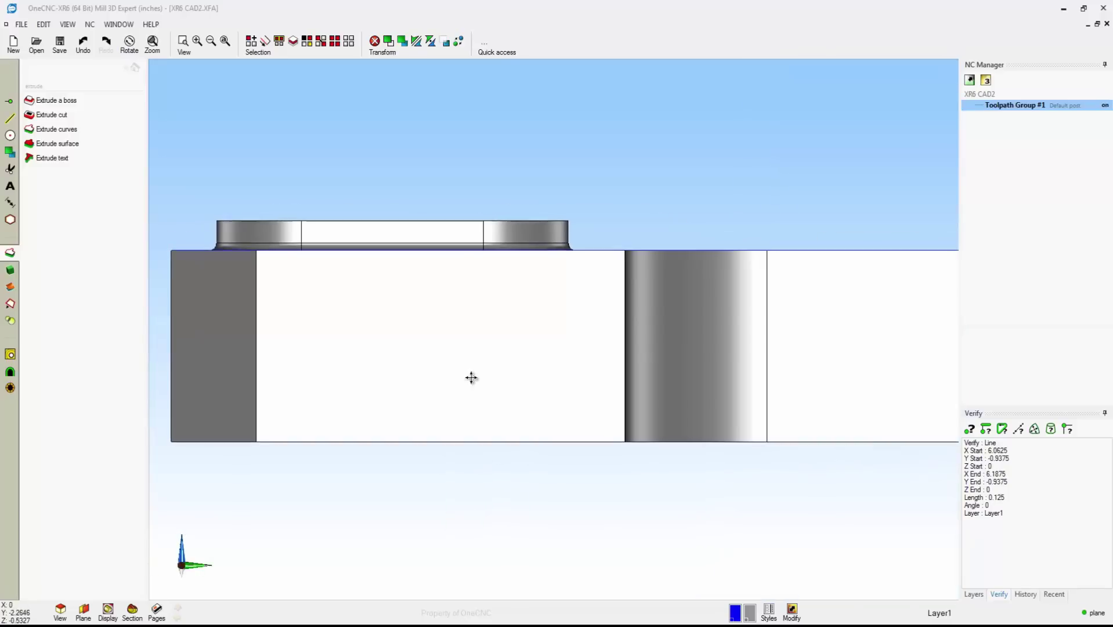
# - Draw a circle in the middle of the plate's end wall
pyautogui.click(15, 136)
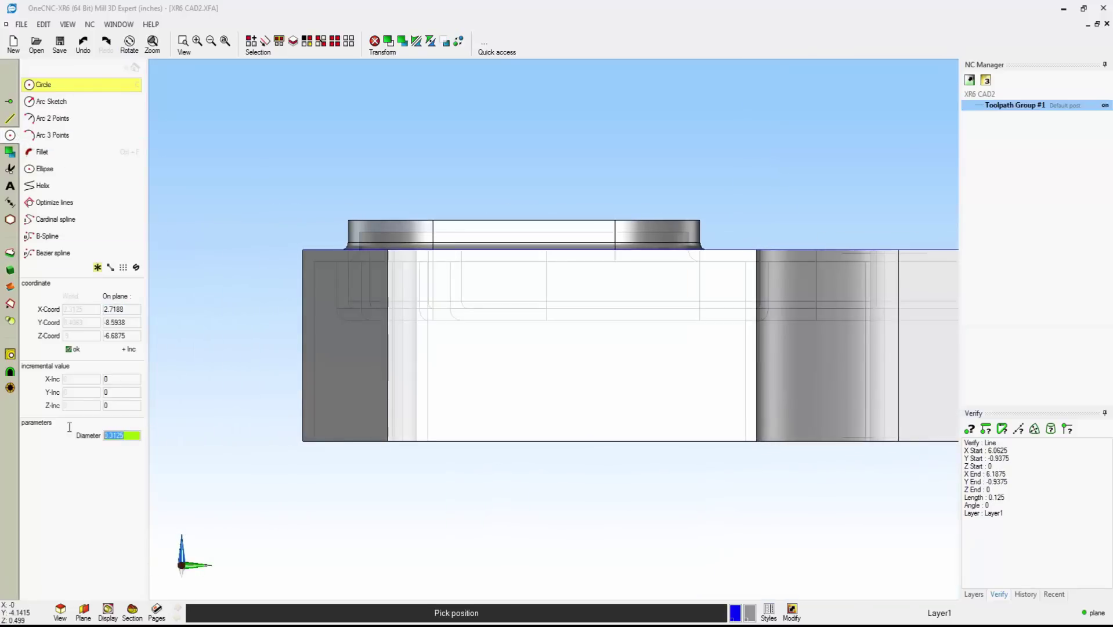
pyautogui.click(571, 347)
pyautogui.press('Escape')
pyautogui.moveTo(571, 346); pyautogui.dragTo(716, 281, button='middle')
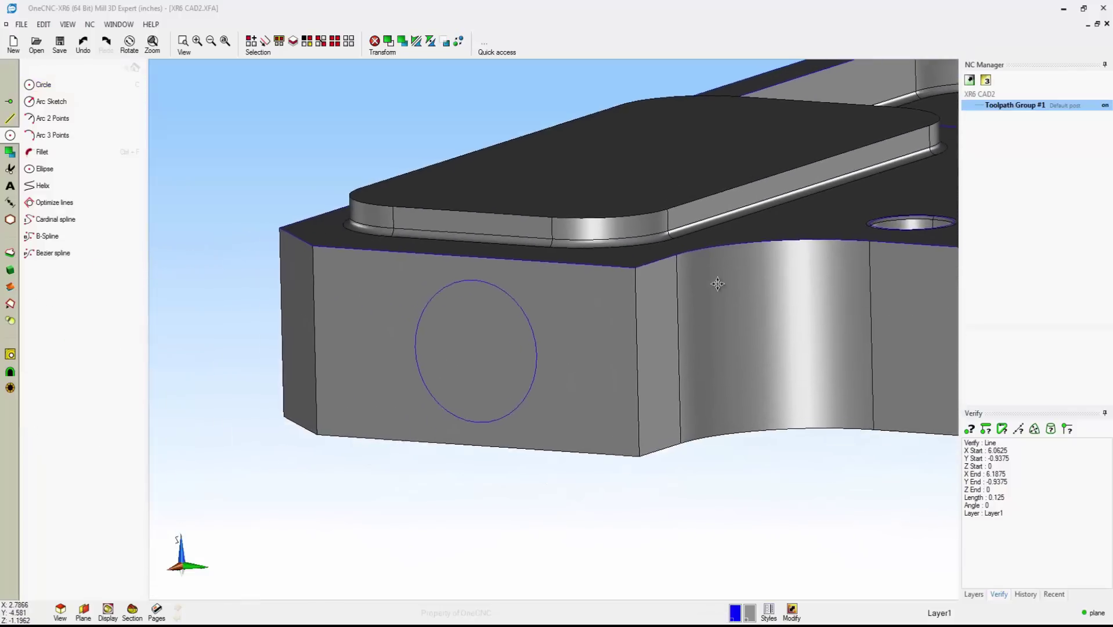
# - Extrude the end wall circle outward as a boss with a height of 0.25
pyautogui.click(10, 253)
pyautogui.click(55, 100)
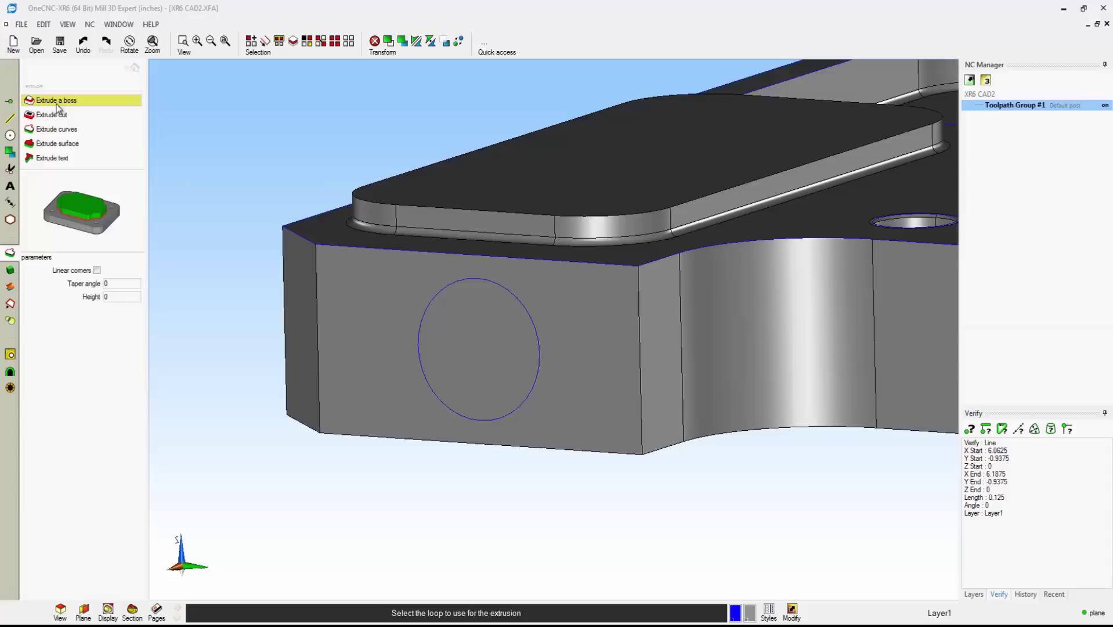
pyautogui.click(420, 365)
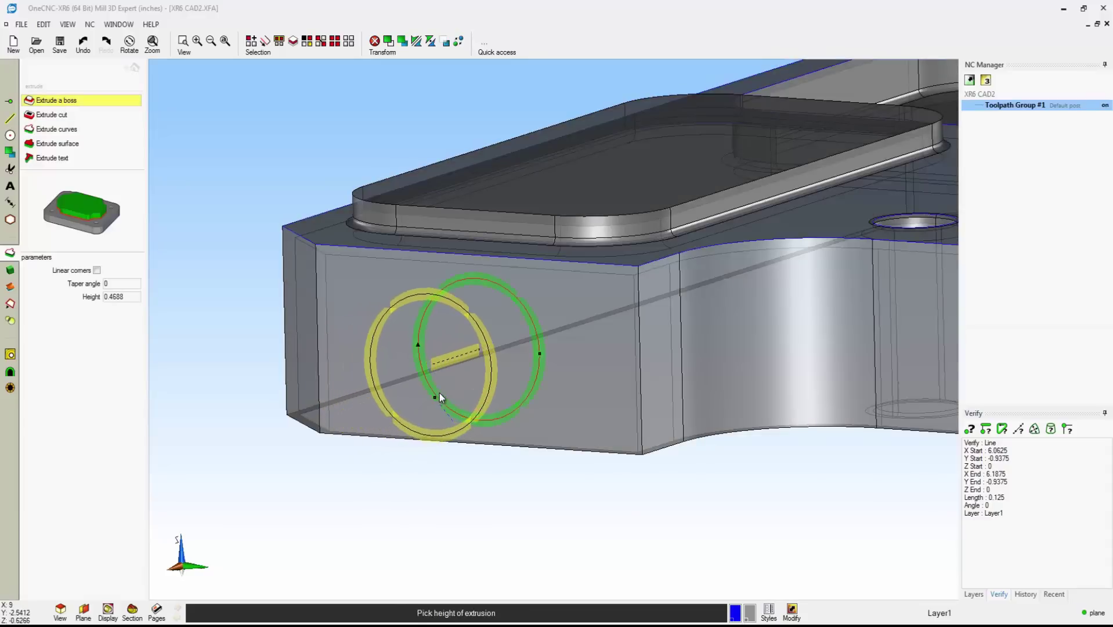
pyautogui.click(461, 386)
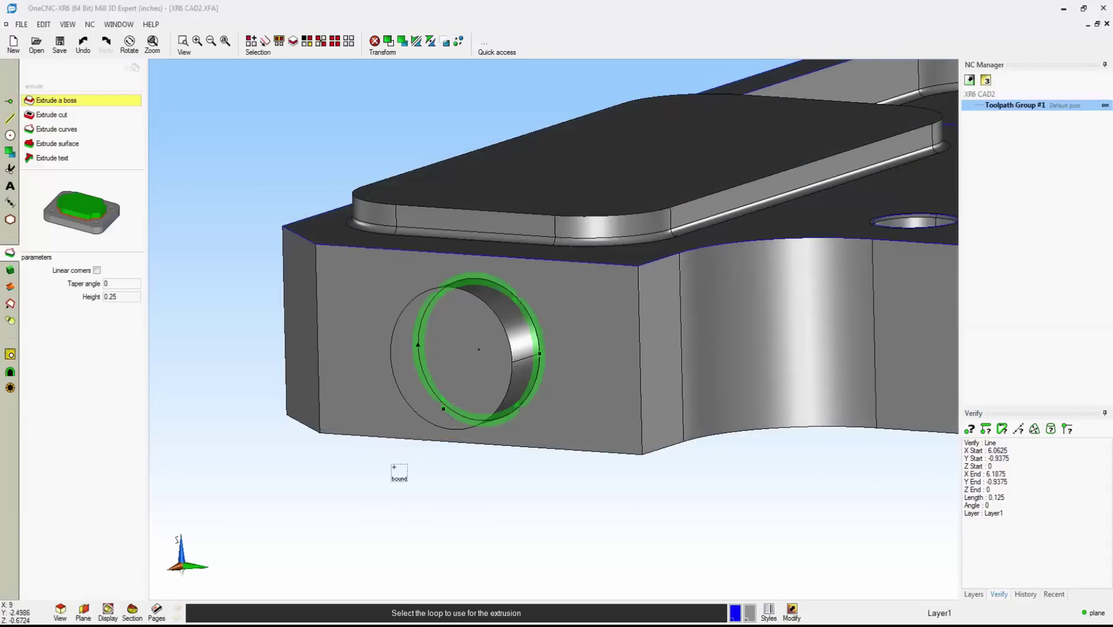
pyautogui.moveTo(395, 464); pyautogui.dragTo(570, 342, button='middle')
pyautogui.scroll(2, 472, 340)
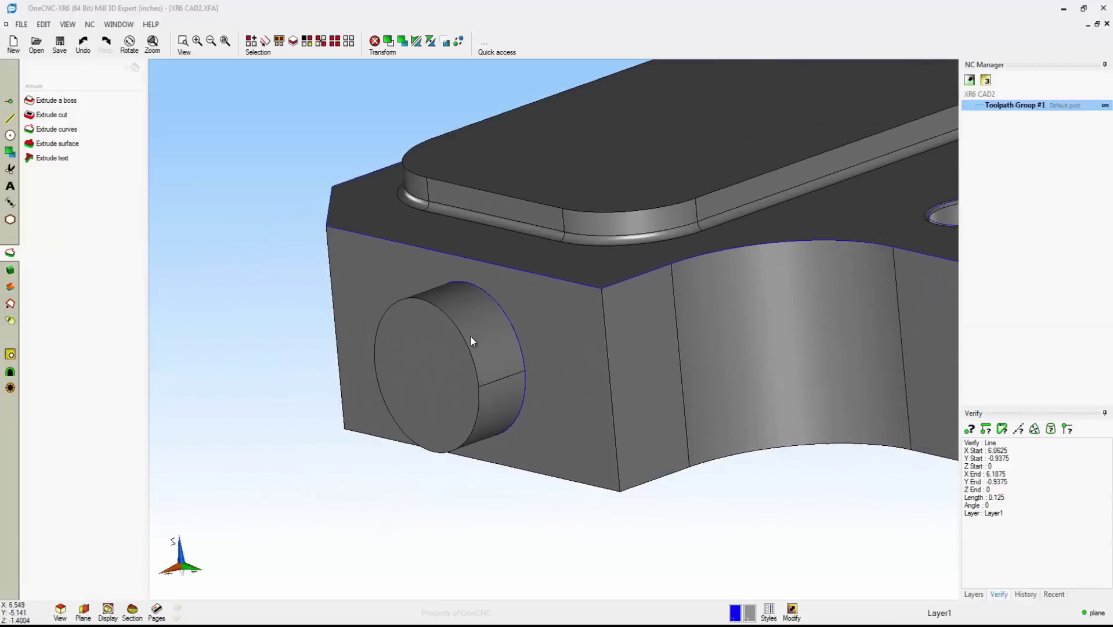
# - Apply a standard fillet of radius 0.03125 to the edge where the round boss meets the end wall
pyautogui.click(11, 303)
pyautogui.click(50, 103)
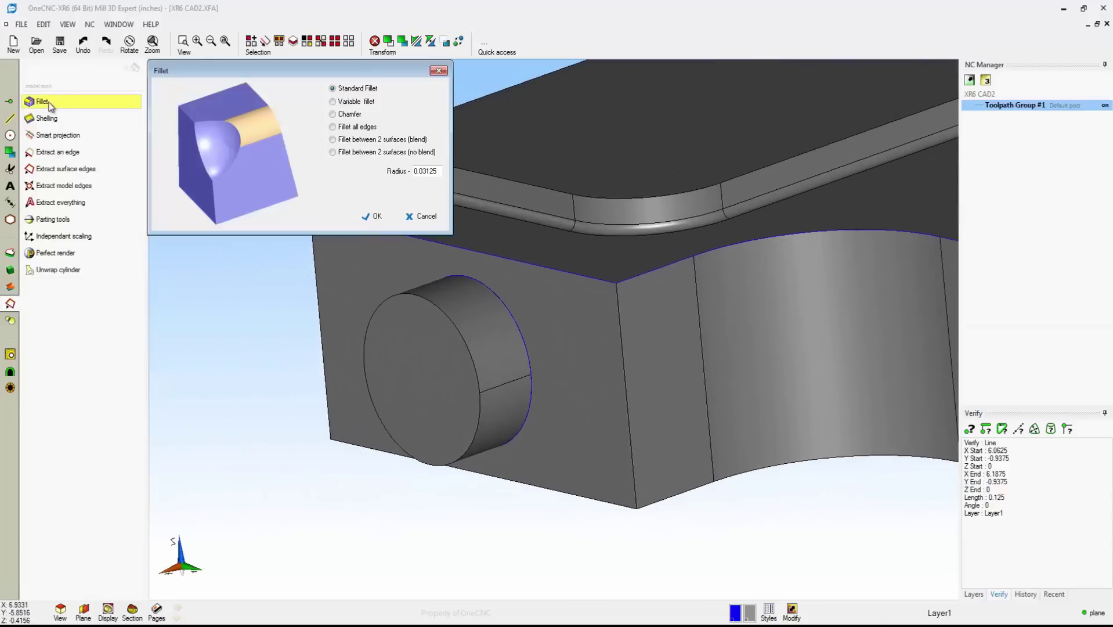
pyautogui.click(375, 216)
pyautogui.click(461, 281)
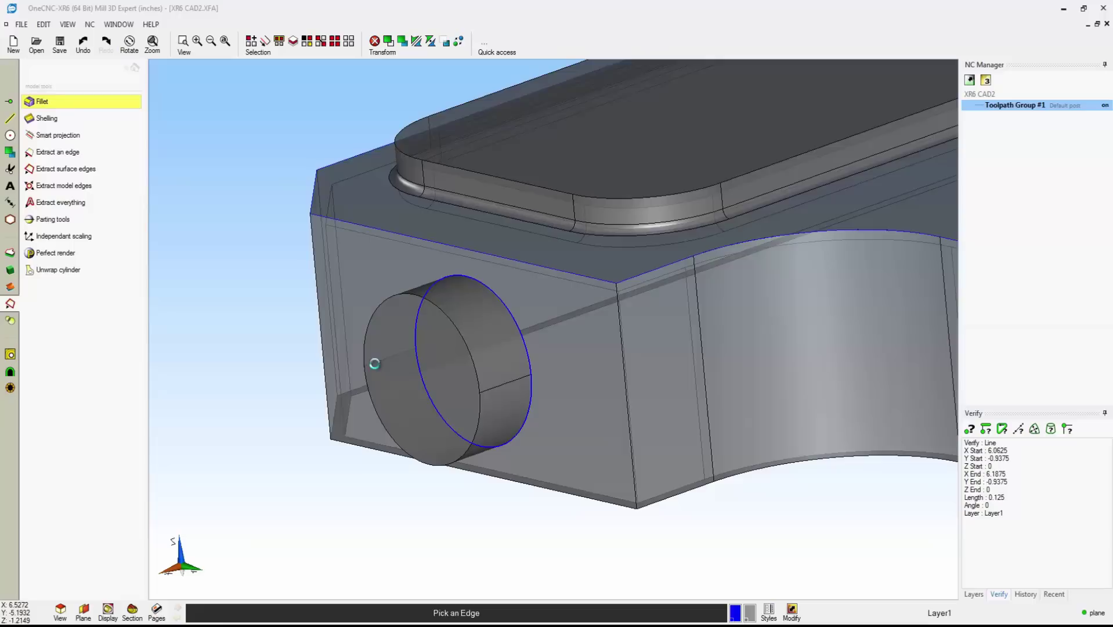
pyautogui.scroll(-3, 389, 365)
pyautogui.moveTo(388, 363); pyautogui.dragTo(635, 300, button='middle')
pyautogui.scroll(-1, 635, 300)
pyautogui.moveTo(646, 263); pyautogui.dragTo(504, 341, button='middle')
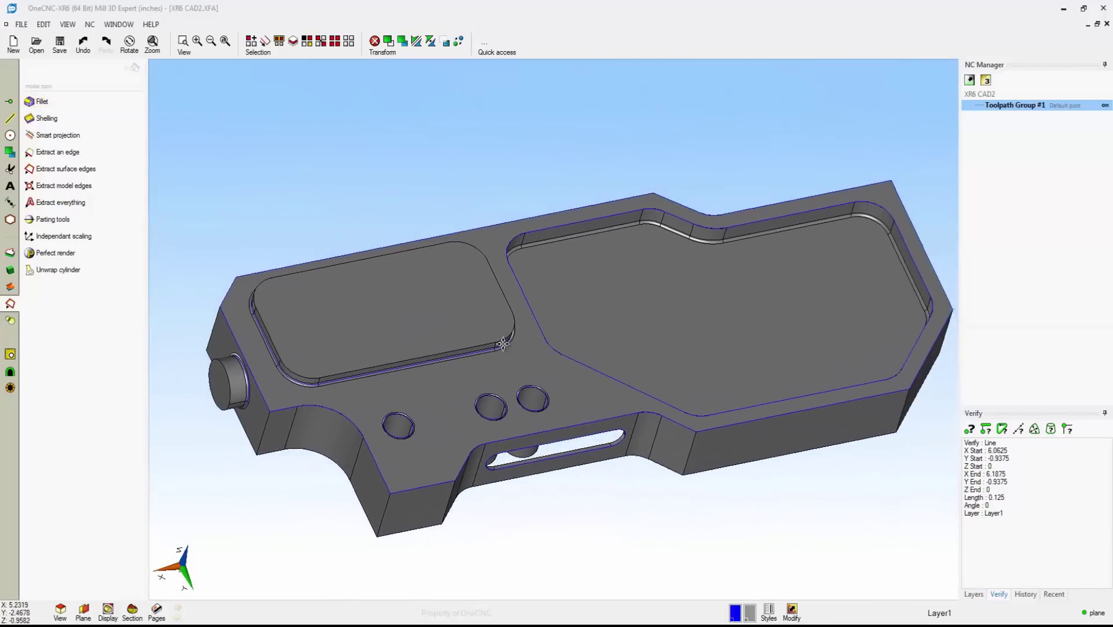
# - Select all the wireframe curves on the plate model
pyautogui.click(136, 68)
pyautogui.click(307, 42)
pyautogui.click(536, 403)
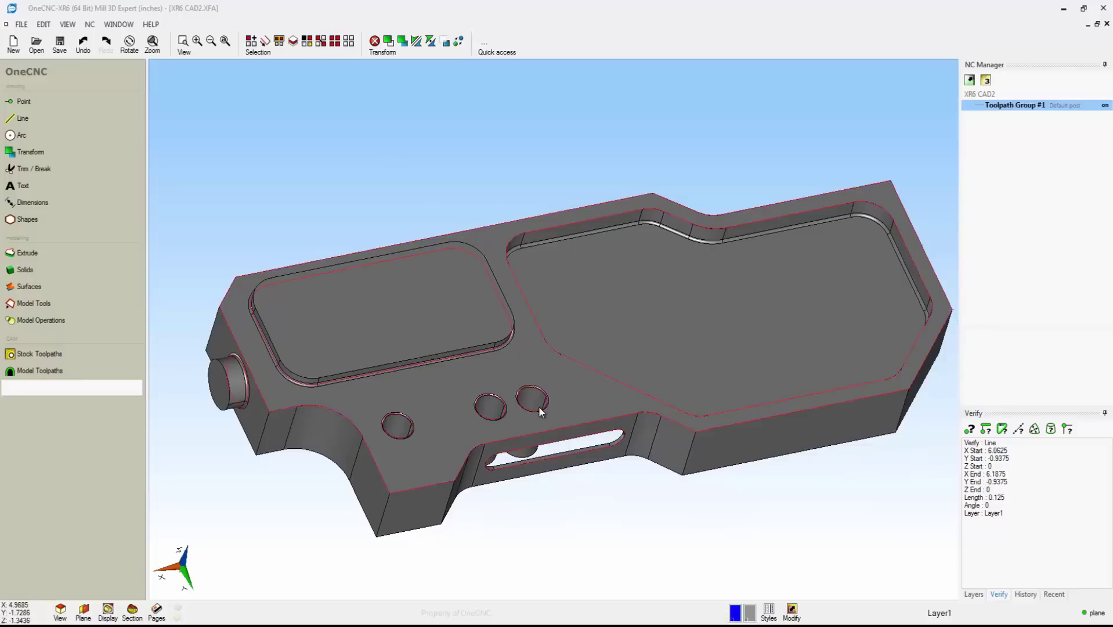
pyautogui.moveTo(505, 348); pyautogui.dragTo(497, 322, button='middle')
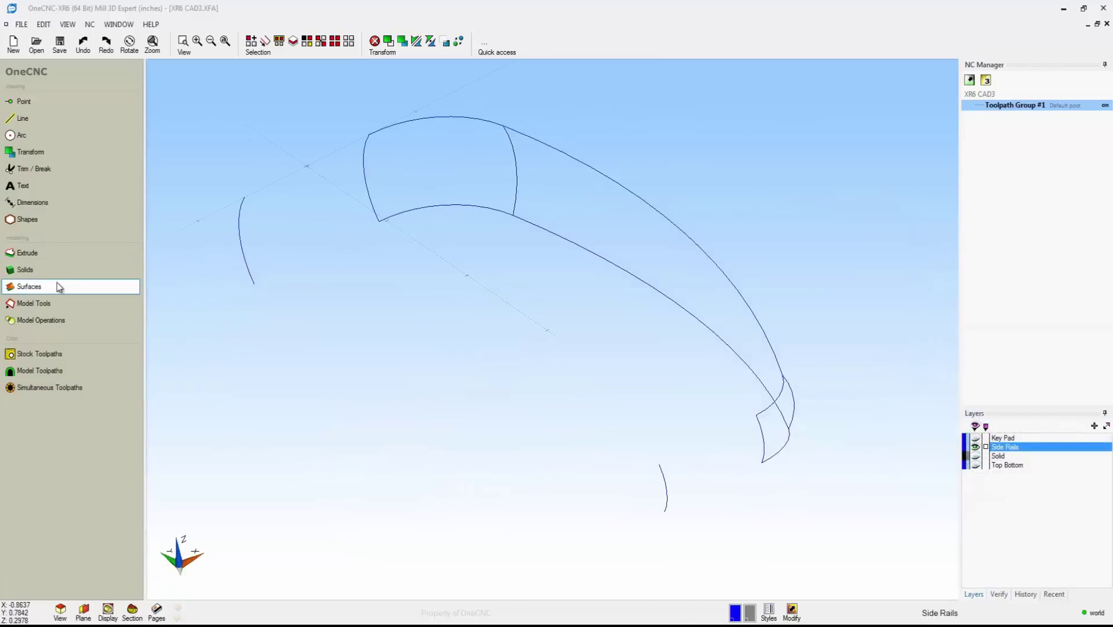
# - Create a cross-sectional surface between the two arcs at the wide end of the side rail wireframe
pyautogui.click(34, 286)
pyautogui.click(87, 187)
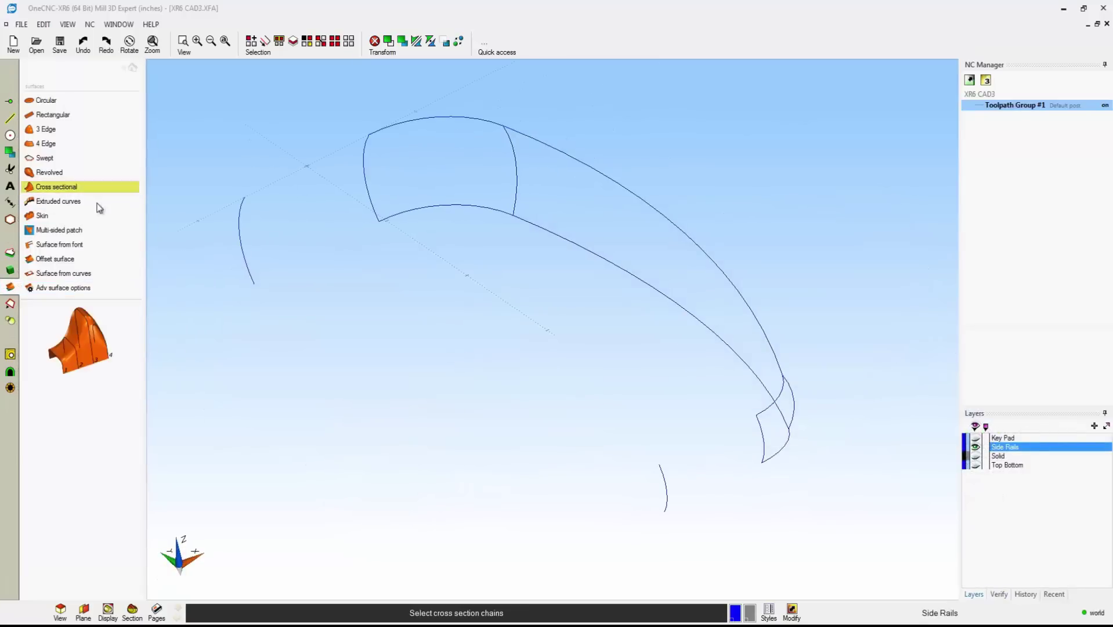
pyautogui.click(254, 284)
pyautogui.click(249, 274)
pyautogui.click(365, 207)
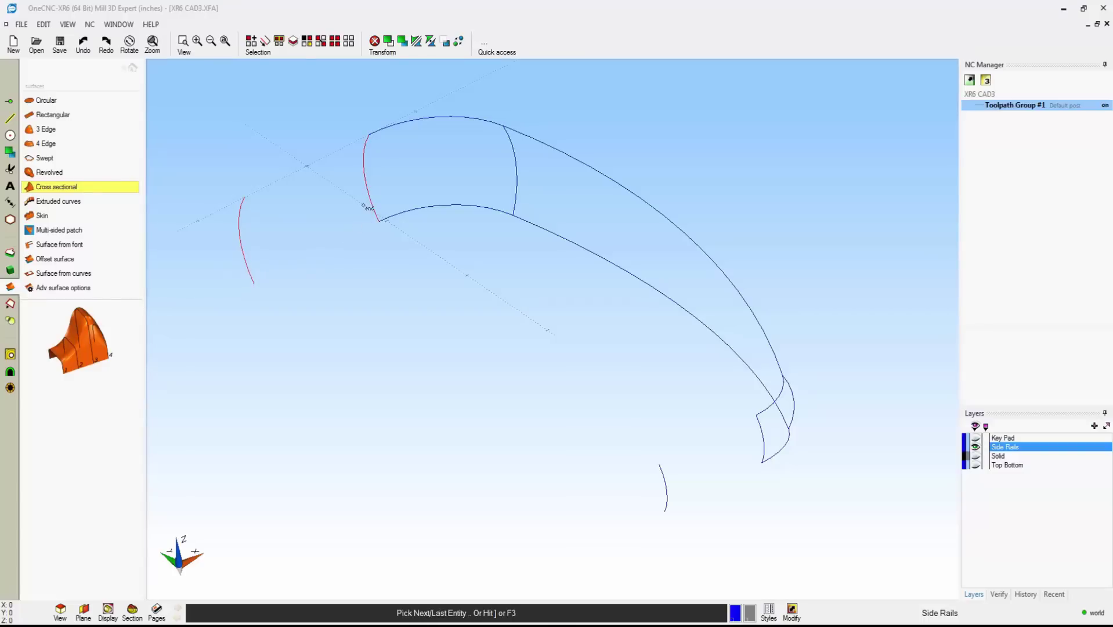
pyautogui.rightClick(371, 202)
# - Create a cross-sectional surface between the two arcs at the narrow end of the side rail wireframe
pyautogui.scroll(2, 722, 481)
pyautogui.moveTo(721, 481); pyautogui.dragTo(621, 463, button='middle')
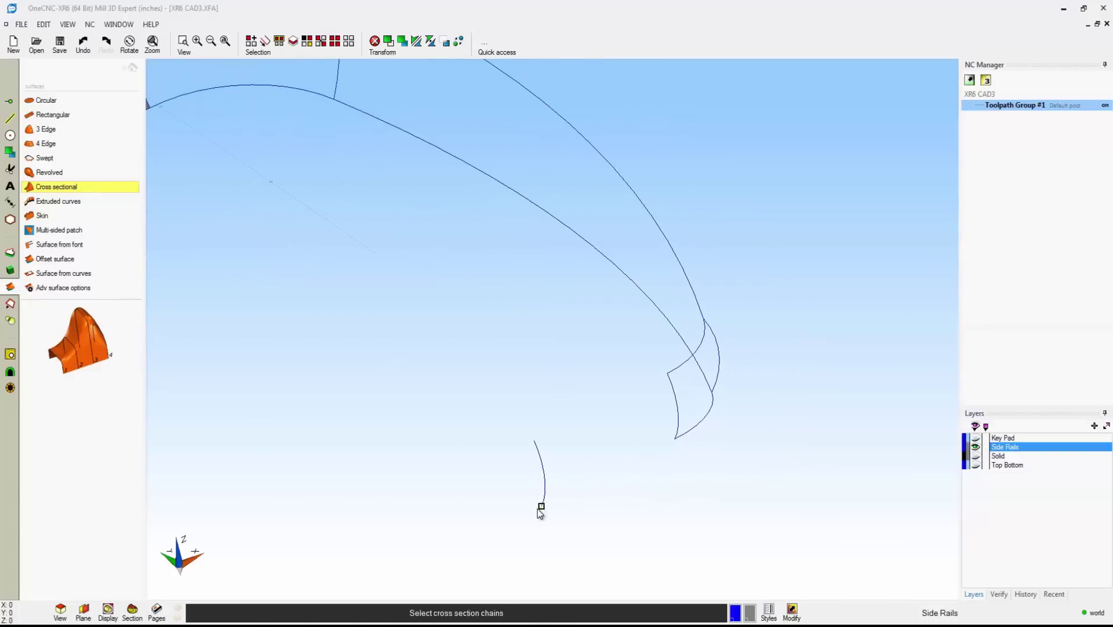
pyautogui.click(542, 507)
pyautogui.click(678, 427)
pyautogui.rightClick(676, 420)
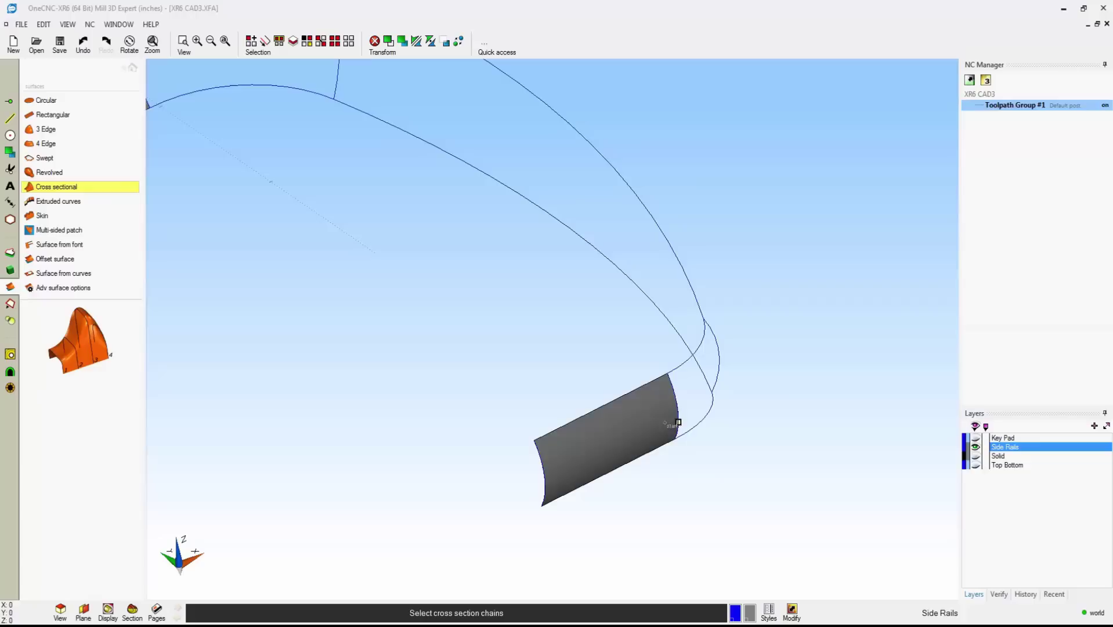
# - Create a 4 Edge surface from the four boundary curves of the rounded corner at the wide end of the rail
pyautogui.scroll(-2, 557, 419)
pyautogui.moveTo(231, 242); pyautogui.dragTo(432, 311, button='middle')
pyautogui.click(42, 143)
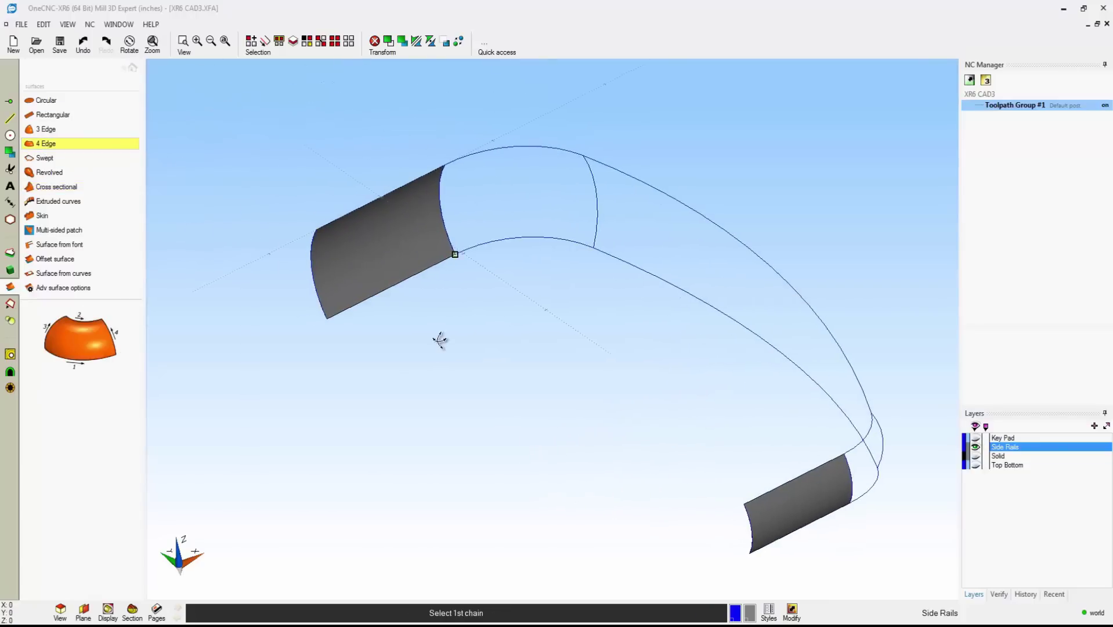
pyautogui.scroll(3, 464, 325)
pyautogui.click(455, 314)
pyautogui.click(456, 315)
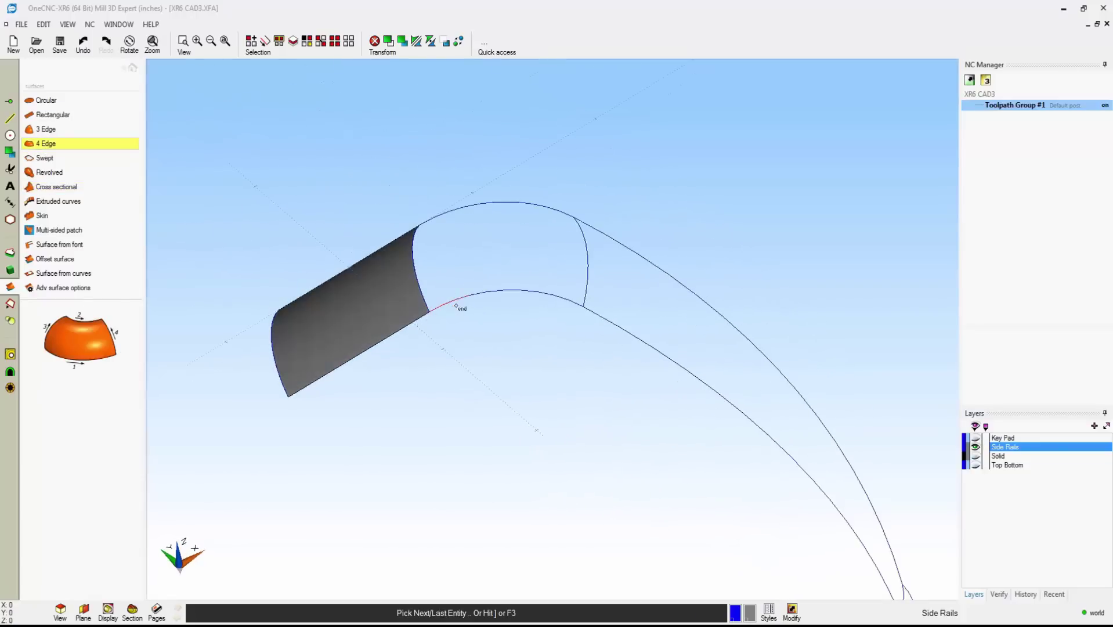
pyautogui.click(459, 210)
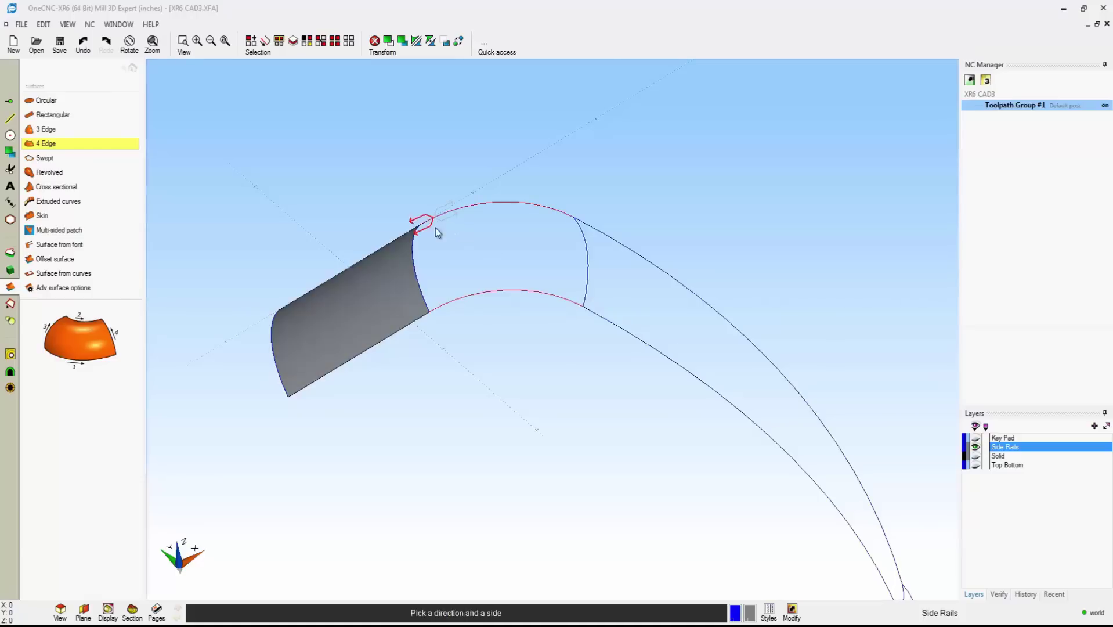
pyautogui.click(451, 223)
pyautogui.click(427, 290)
pyautogui.click(428, 290)
pyautogui.click(579, 298)
pyautogui.click(586, 291)
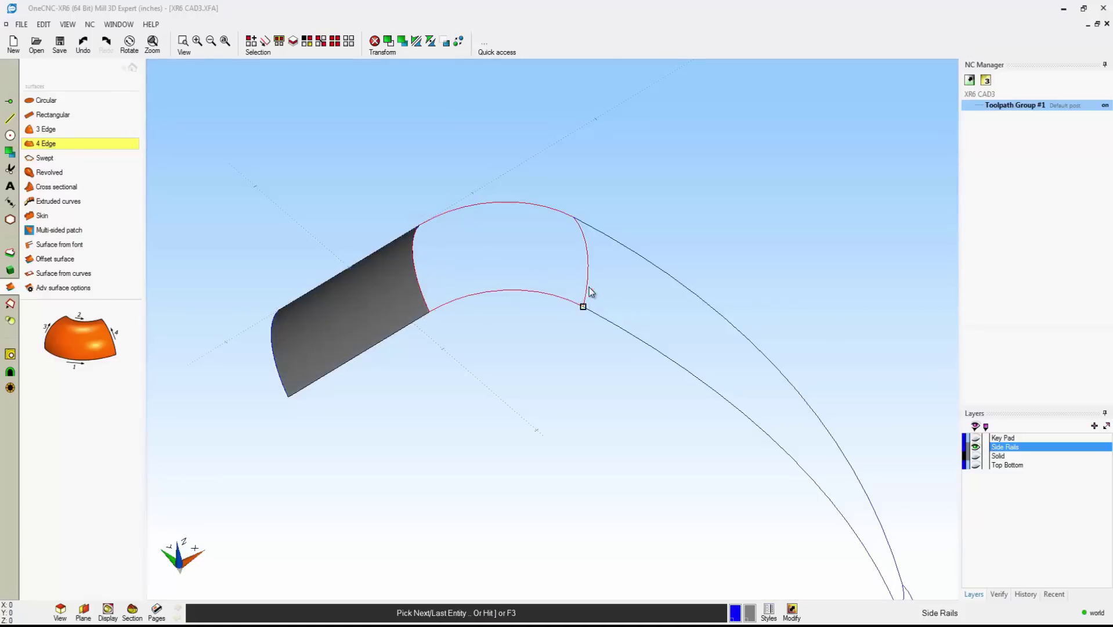
# - Create a 4 Edge surface along the long side of the rail from its two long curves and two end arcs
pyautogui.click(598, 317)
pyautogui.click(603, 322)
pyautogui.moveTo(663, 434); pyautogui.dragTo(539, 298, button='middle')
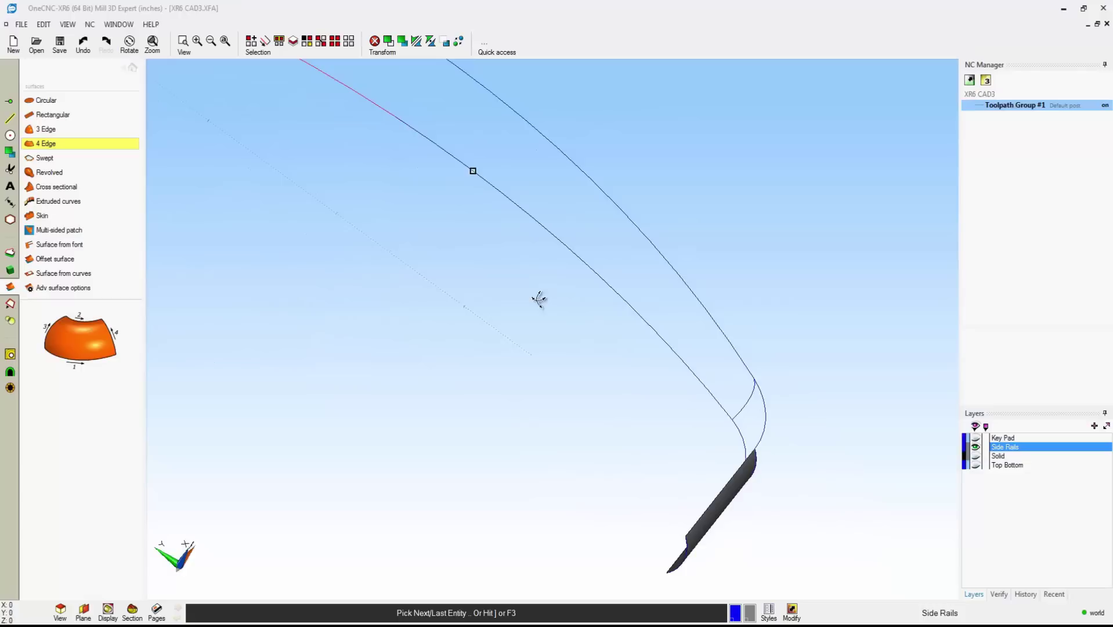
pyautogui.press(']')
pyautogui.scroll(-2, 575, 336)
pyautogui.moveTo(443, 271); pyautogui.dragTo(455, 432, button='middle')
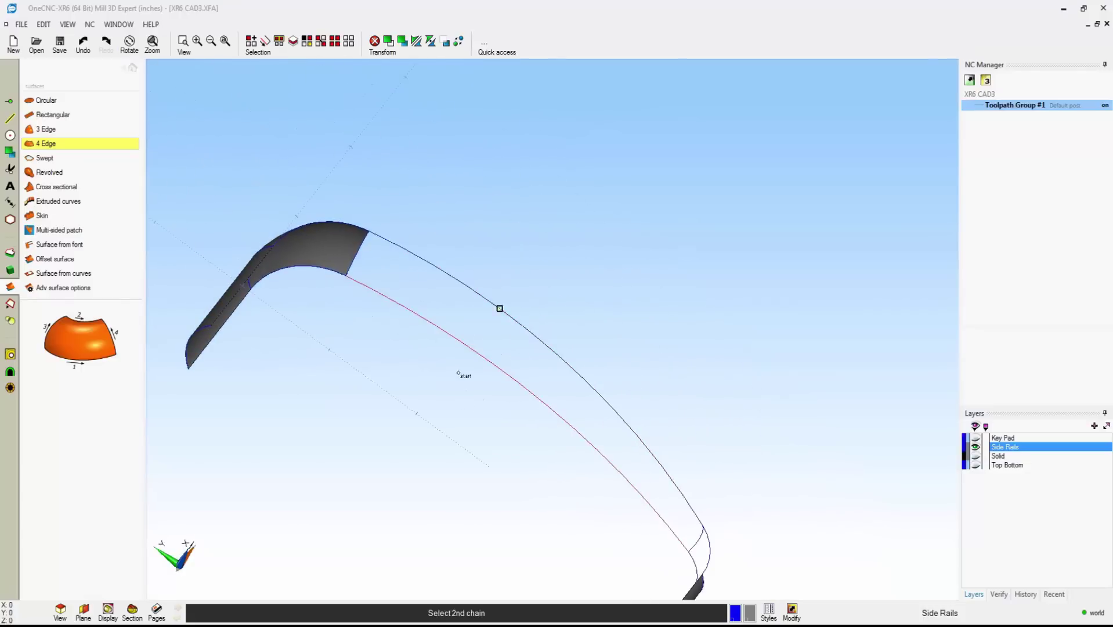
pyautogui.click(386, 239)
pyautogui.click(397, 253)
pyautogui.press('F3')
pyautogui.scroll(2, 348, 267)
pyautogui.click(345, 266)
pyautogui.press('F3')
pyautogui.moveTo(459, 332); pyautogui.dragTo(309, 145, button='middle')
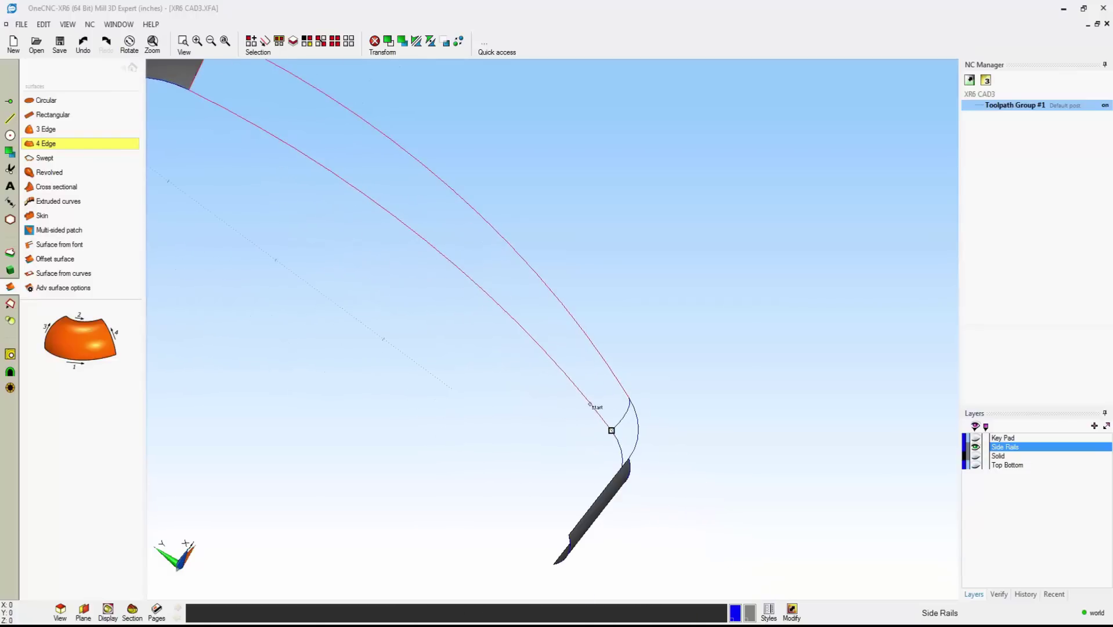
pyautogui.click(616, 426)
pyautogui.click(625, 426)
# - Create a 4 Edge surface from the four boundary curves of the rounded corner at the narrow end of the rail
pyautogui.moveTo(598, 439)
pyautogui.mouseDown(button='middle')
pyautogui.moveTo(628, 482)
pyautogui.moveTo(561, 378)
pyautogui.mouseUp(button='middle')
pyautogui.click(537, 343)
pyautogui.press('F3')
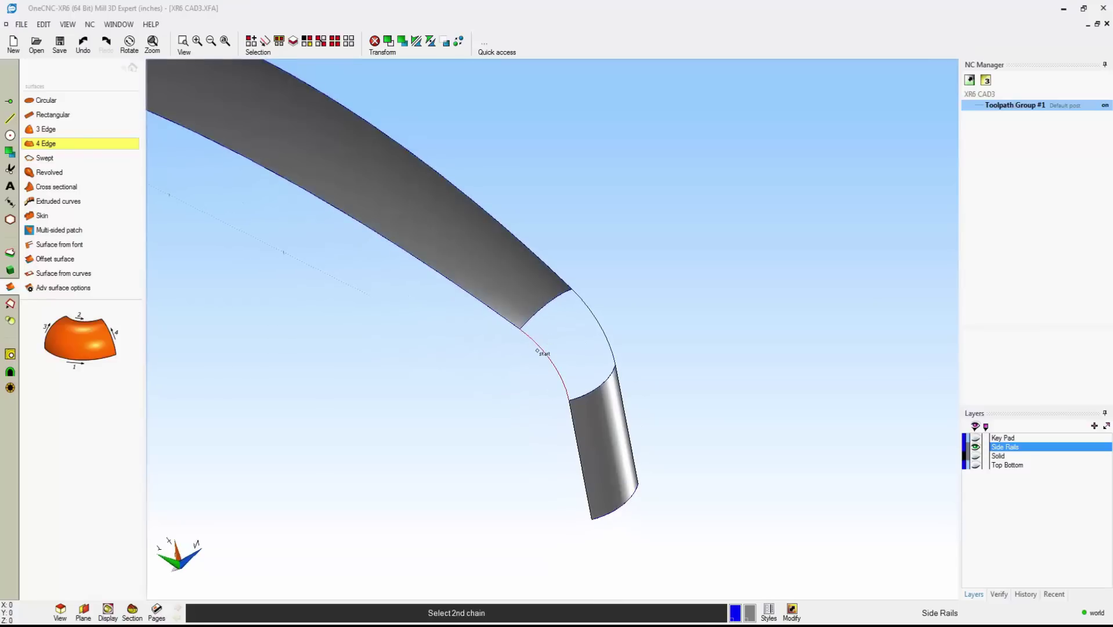
pyautogui.click(585, 304)
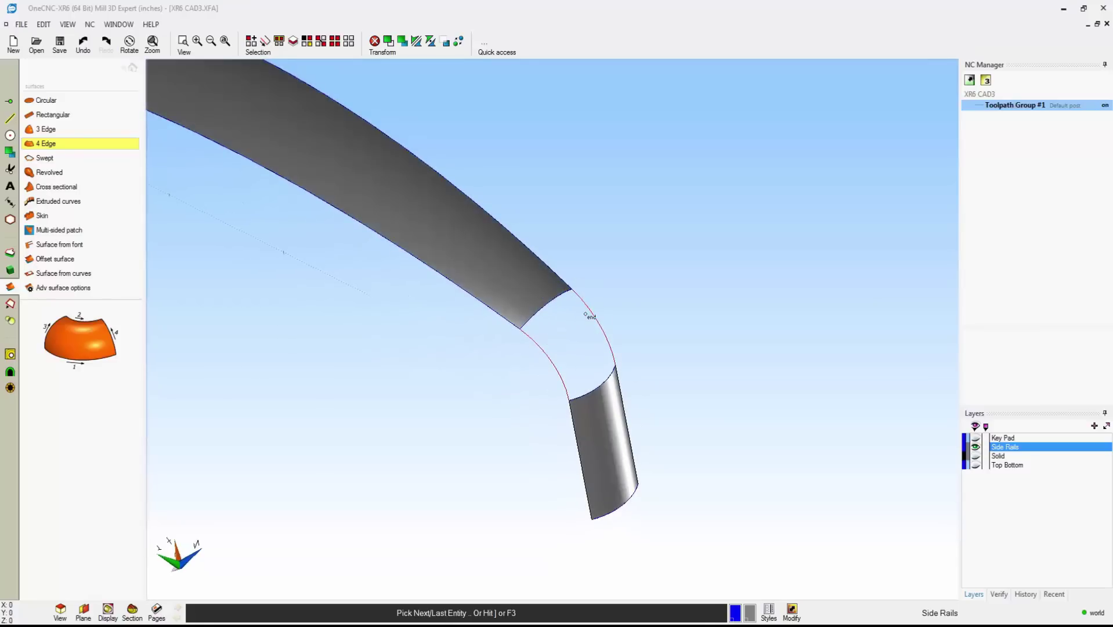
pyautogui.press('F3')
pyautogui.click(528, 322)
pyautogui.press('F3')
pyautogui.click(584, 390)
pyautogui.press('F3')
pyautogui.press('Escape')
# - Mirror a copy of the two corner surfaces and the long side surface across the centreline along the Y axis
pyautogui.rightClick(745, 358)
pyautogui.click(723, 368)
pyautogui.moveTo(691, 325); pyautogui.dragTo(748, 319, button='middle')
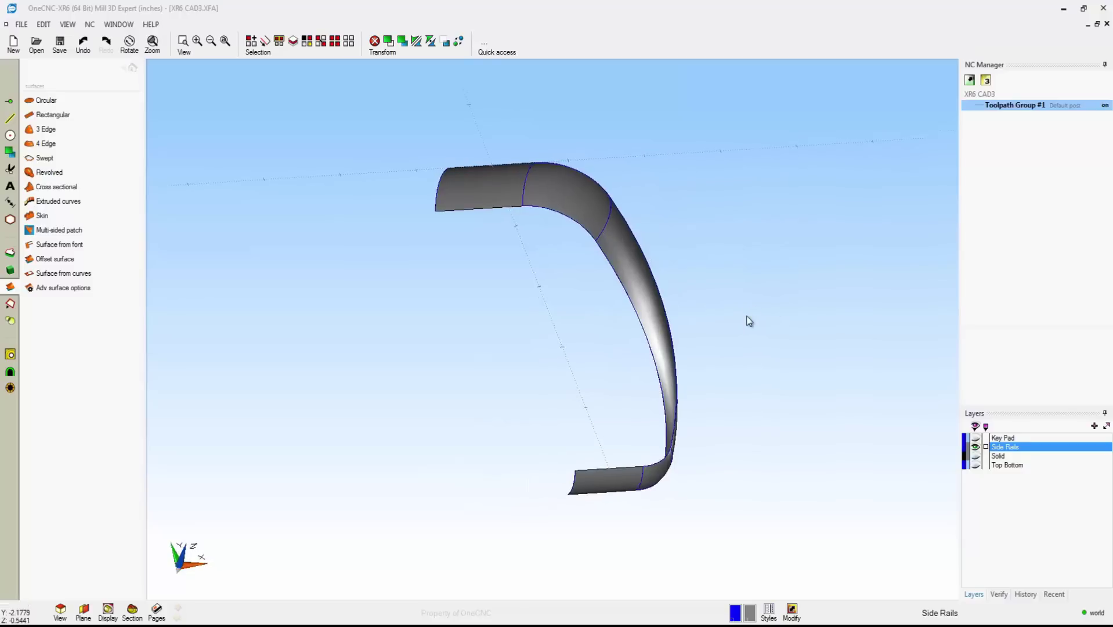
pyautogui.click(623, 250)
pyautogui.moveTo(731, 405); pyautogui.dragTo(639, 395, button='middle')
pyautogui.click(587, 462)
pyautogui.moveTo(579, 442); pyautogui.dragTo(766, 254, button='middle')
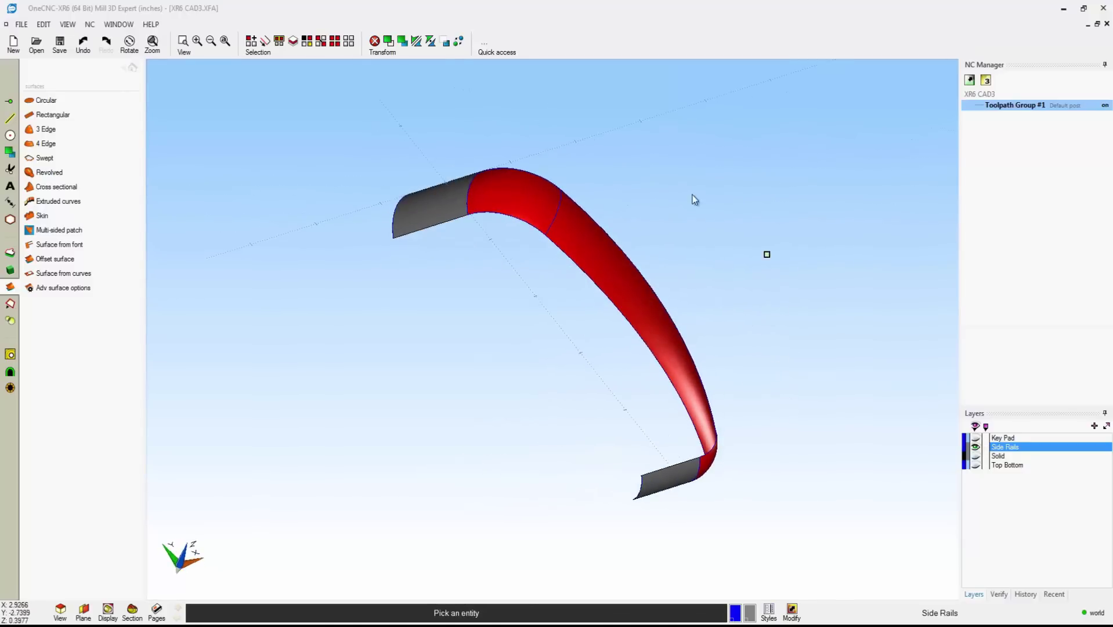
pyautogui.click(416, 41)
pyautogui.click(534, 295)
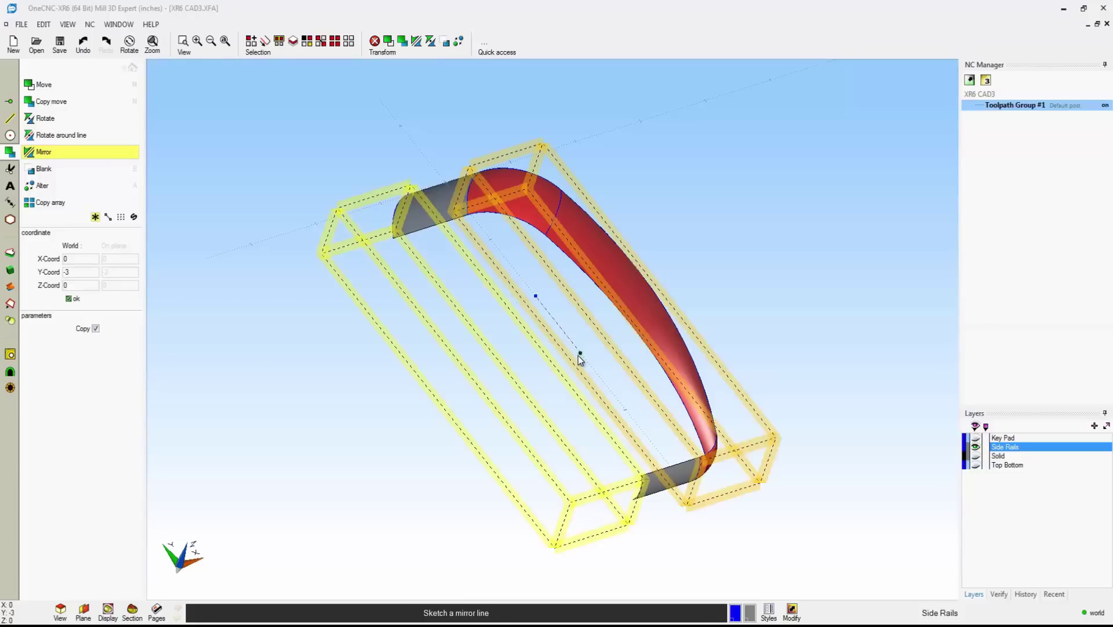
pyautogui.click(579, 356)
pyautogui.moveTo(704, 221); pyautogui.dragTo(650, 200, button='middle')
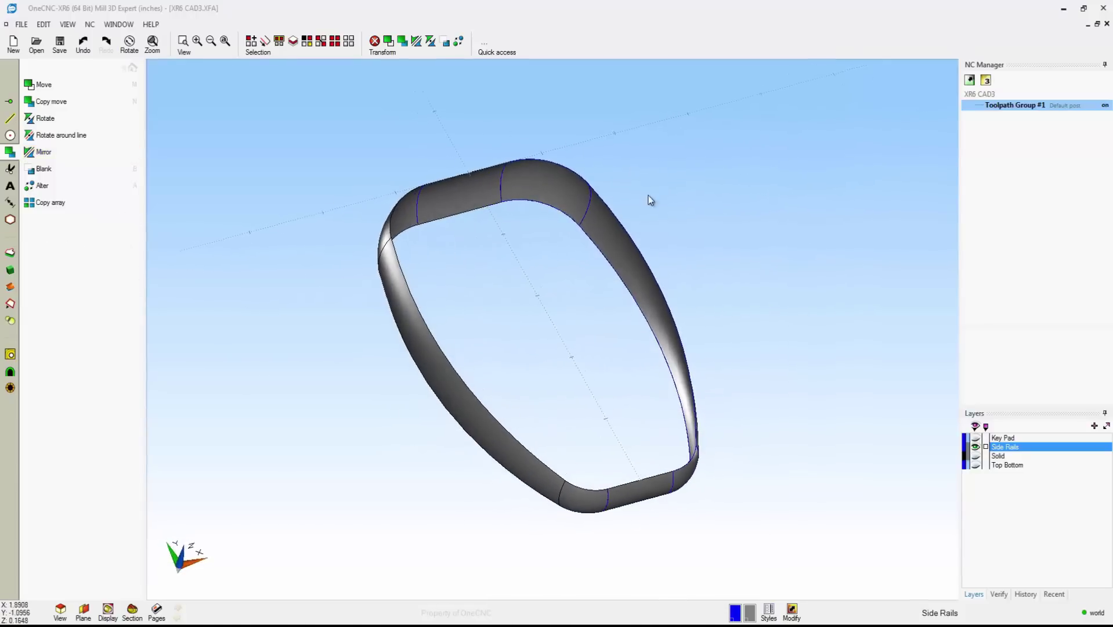
# - Hide the Side Rails layer and show the Top Bottom layer
pyautogui.click(975, 446)
pyautogui.click(976, 465)
pyautogui.moveTo(529, 294); pyautogui.dragTo(575, 270, button='middle')
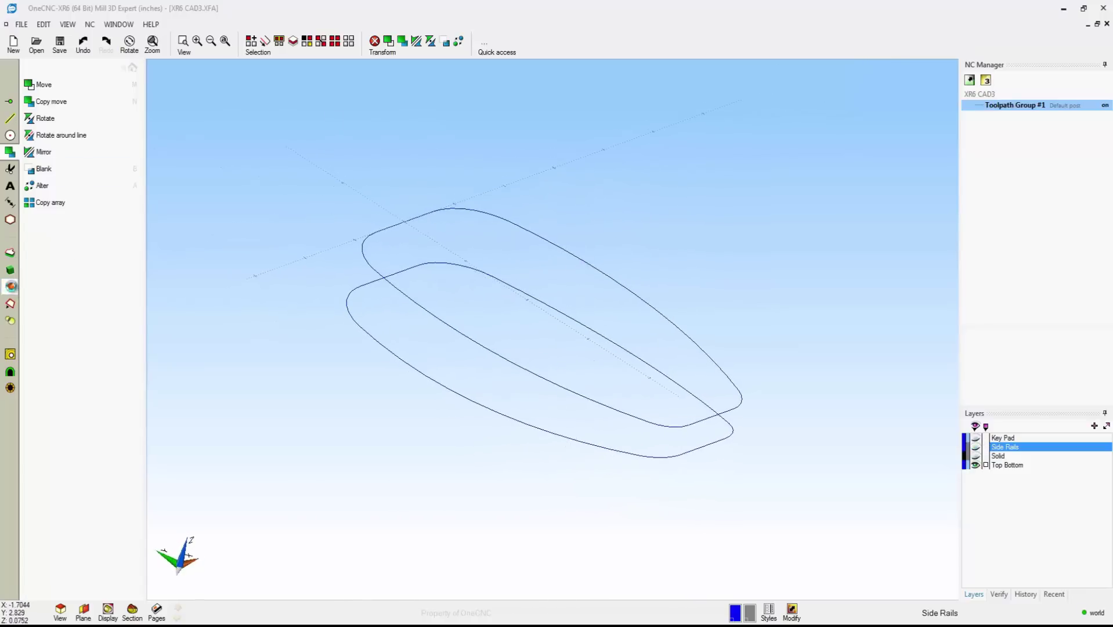
# - Create a 4 Edge surface filling the lower closed outline of the body from its four edge chains
pyautogui.click(10, 287)
pyautogui.click(46, 144)
pyautogui.click(381, 290)
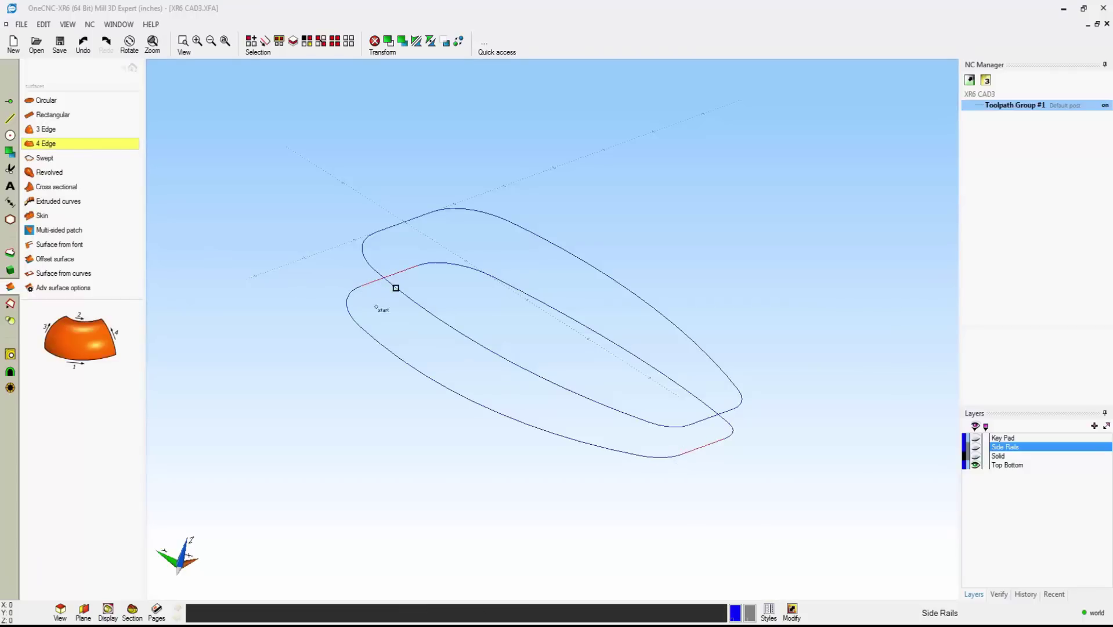
pyautogui.click(351, 297)
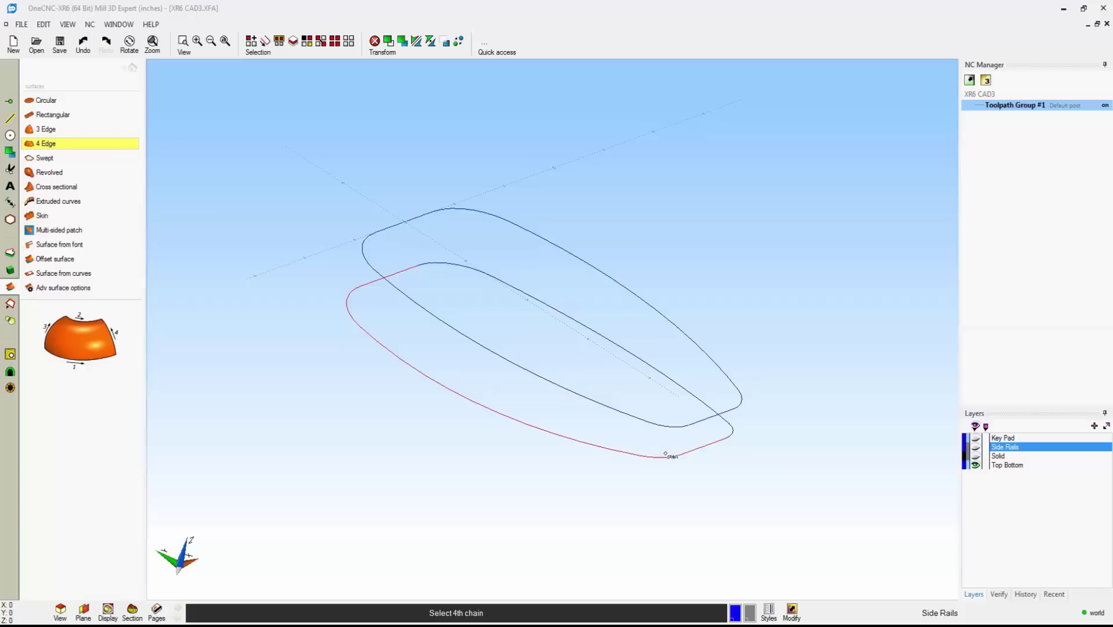
pyautogui.click(430, 263)
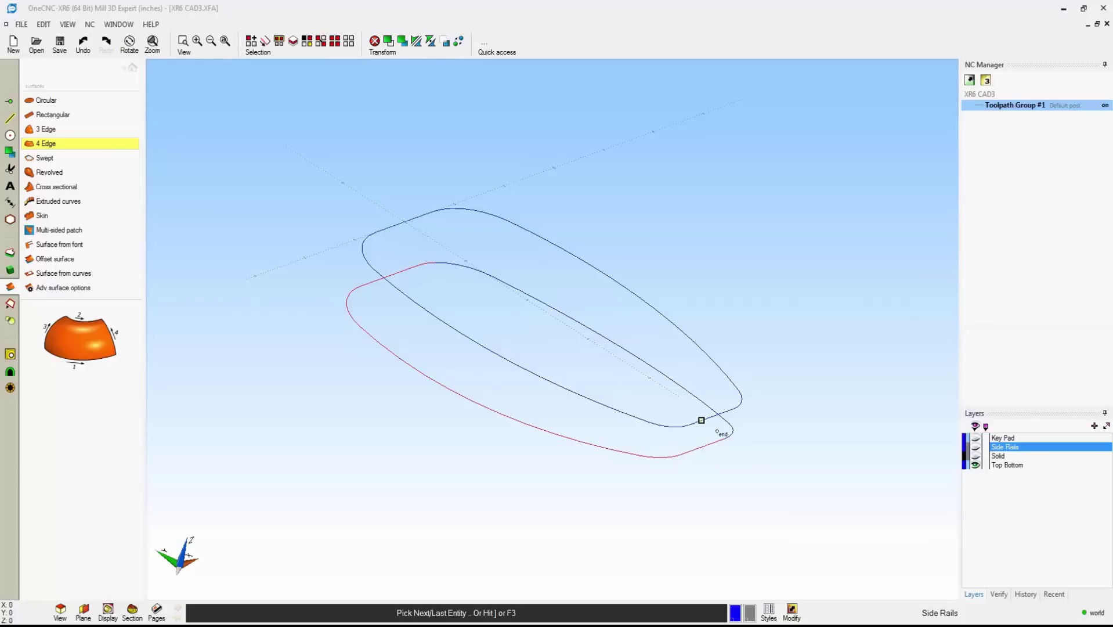
pyautogui.click(732, 433)
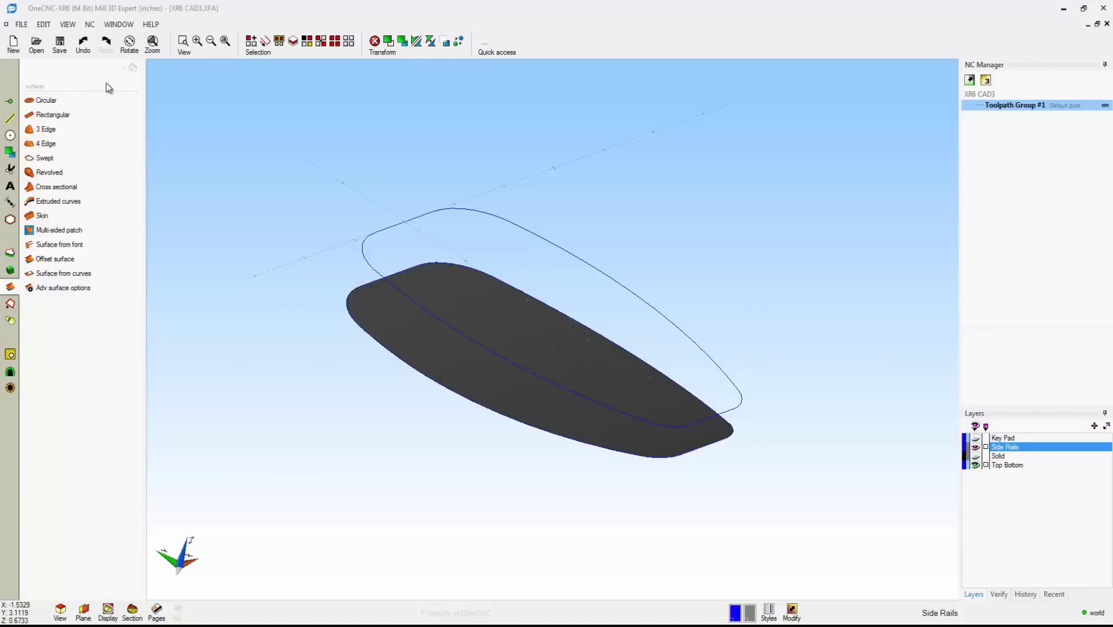
# - Fill the upper closed outline with a surface using Surface from curves
pyautogui.click(63, 273)
pyautogui.click(397, 226)
pyautogui.rightClick(278, 200)
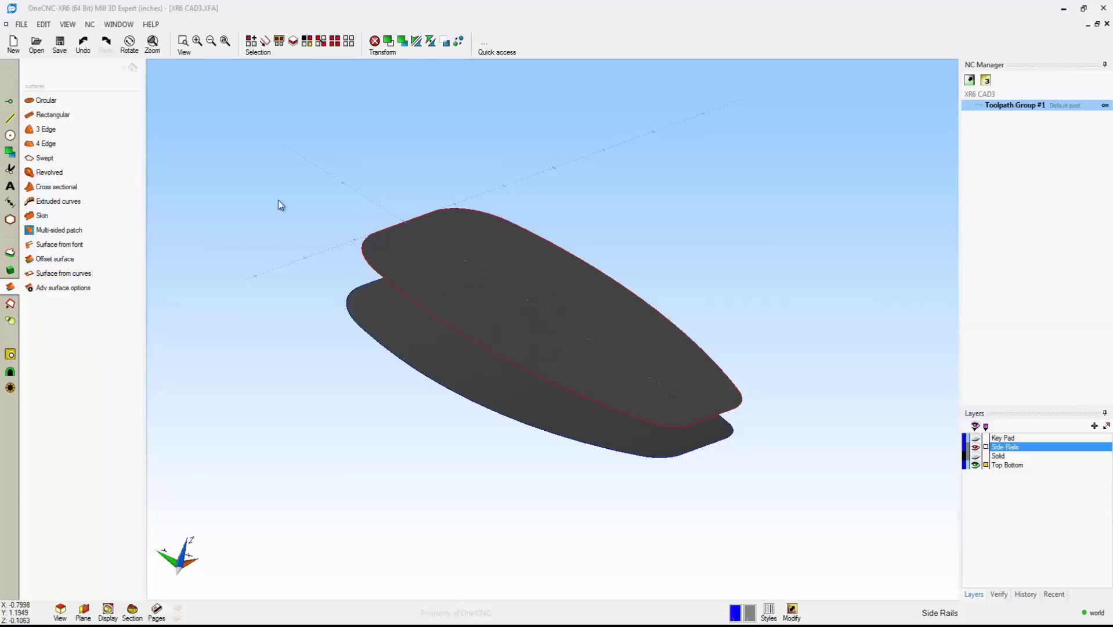
# - Show the Side Rails layer and unite all of the body's surfaces into one model with Union
pyautogui.moveTo(256, 207); pyautogui.dragTo(561, 308, button='middle')
pyautogui.click(976, 446)
pyautogui.hotkey('ctrl', 'a')
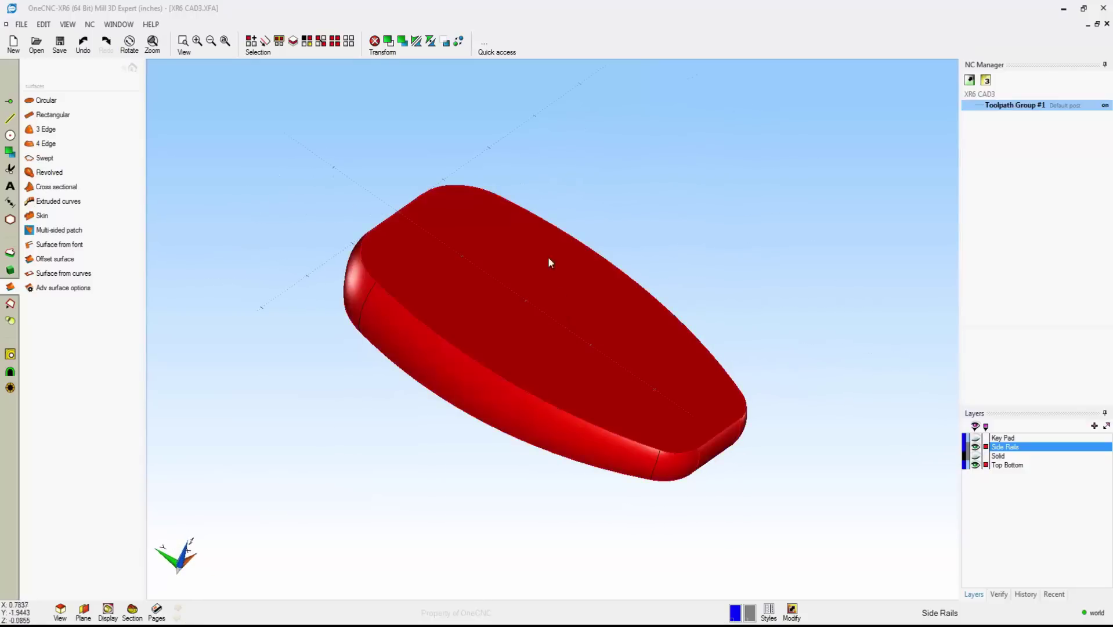
pyautogui.click(10, 321)
pyautogui.click(44, 115)
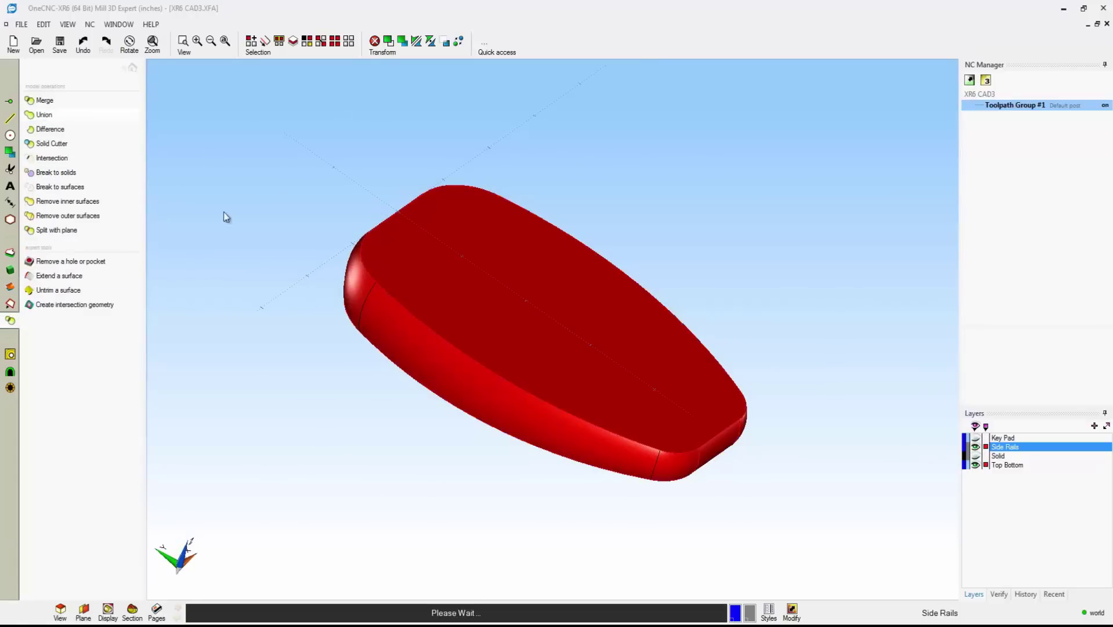
pyautogui.moveTo(343, 250); pyautogui.dragTo(252, 99, button='middle')
# - Apply a standard fillet with a 0.125 radius around the upper edge of the body
pyautogui.click(8, 250)
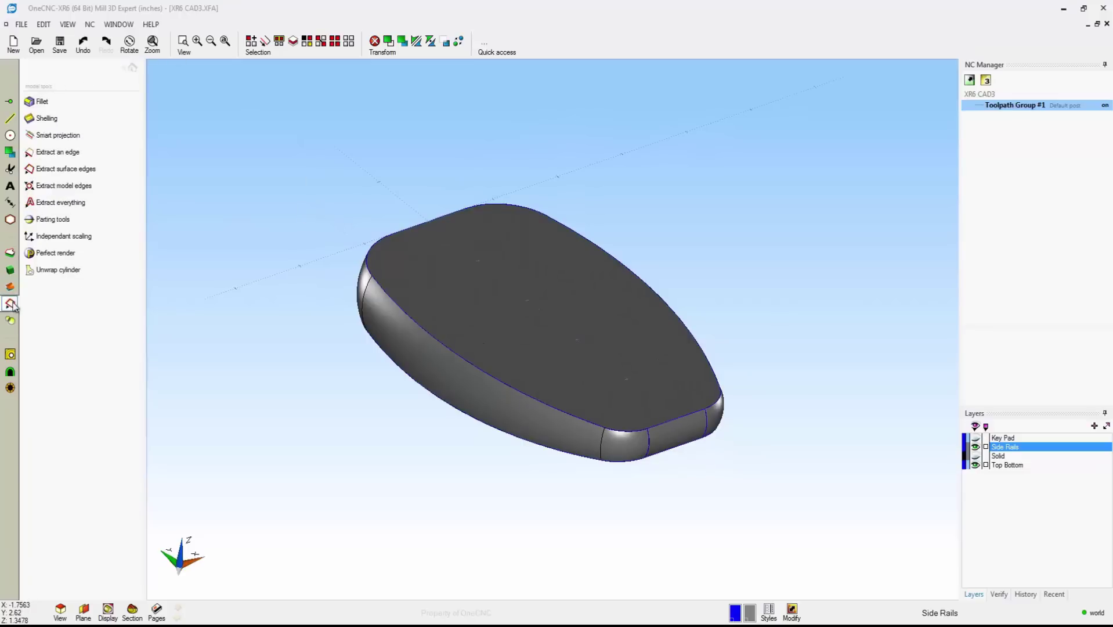
pyautogui.click(42, 101)
pyautogui.write('0.03')
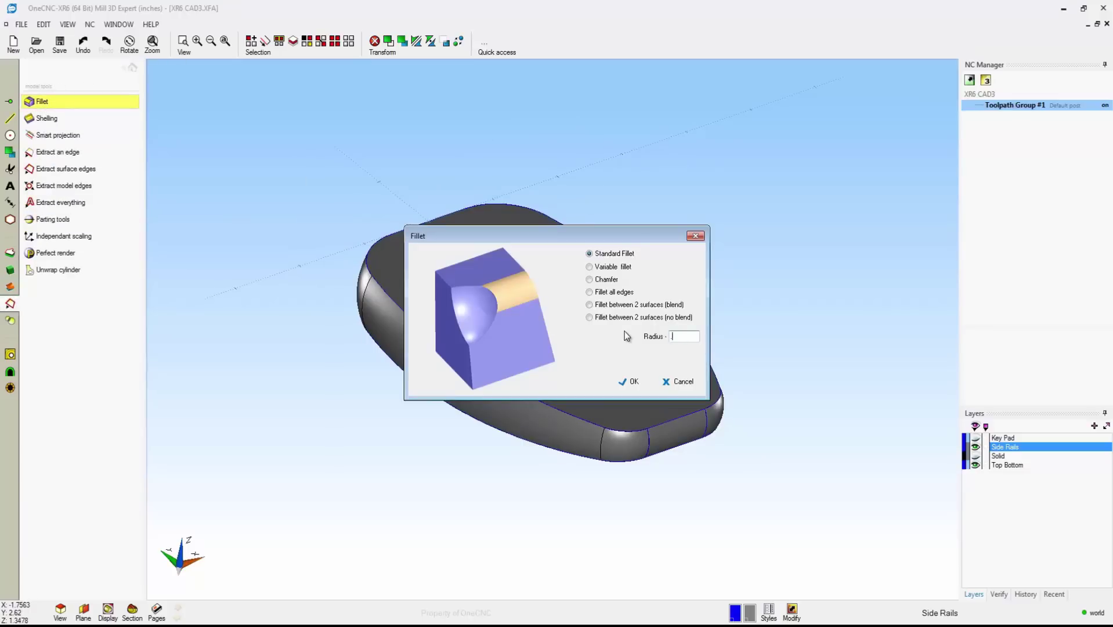
pyautogui.click(629, 381)
pyautogui.click(597, 402)
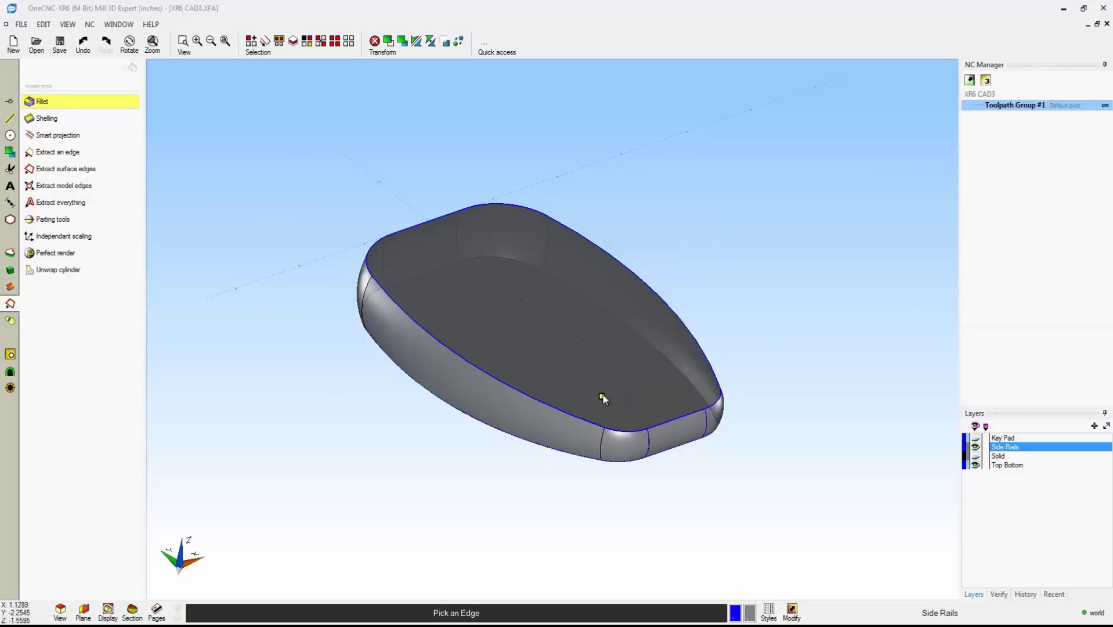
# - Apply a standard fillet with a 0.1 radius around the lower edge of the body
pyautogui.click(61, 105)
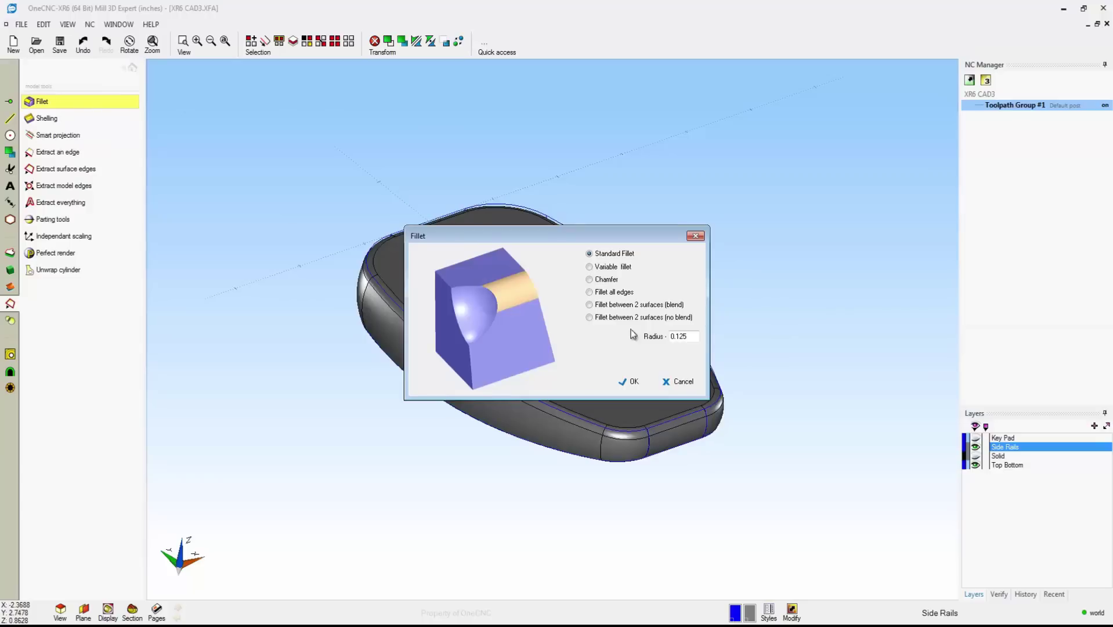
pyautogui.write('.1')
pyautogui.click(630, 381)
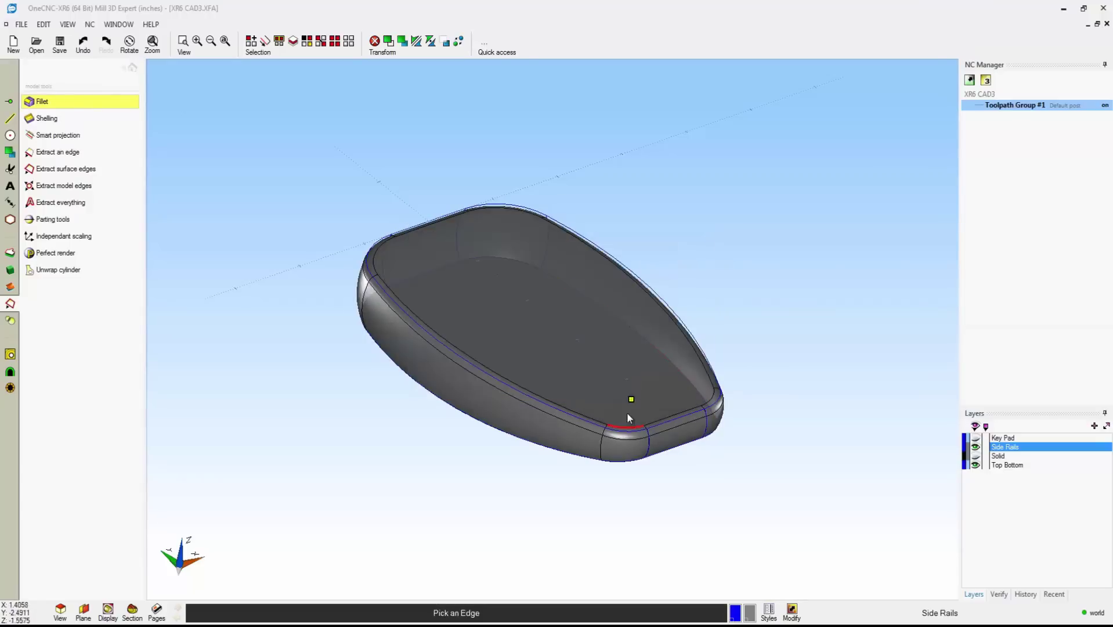
pyautogui.click(595, 456)
pyautogui.moveTo(599, 515); pyautogui.dragTo(383, 388, button='middle')
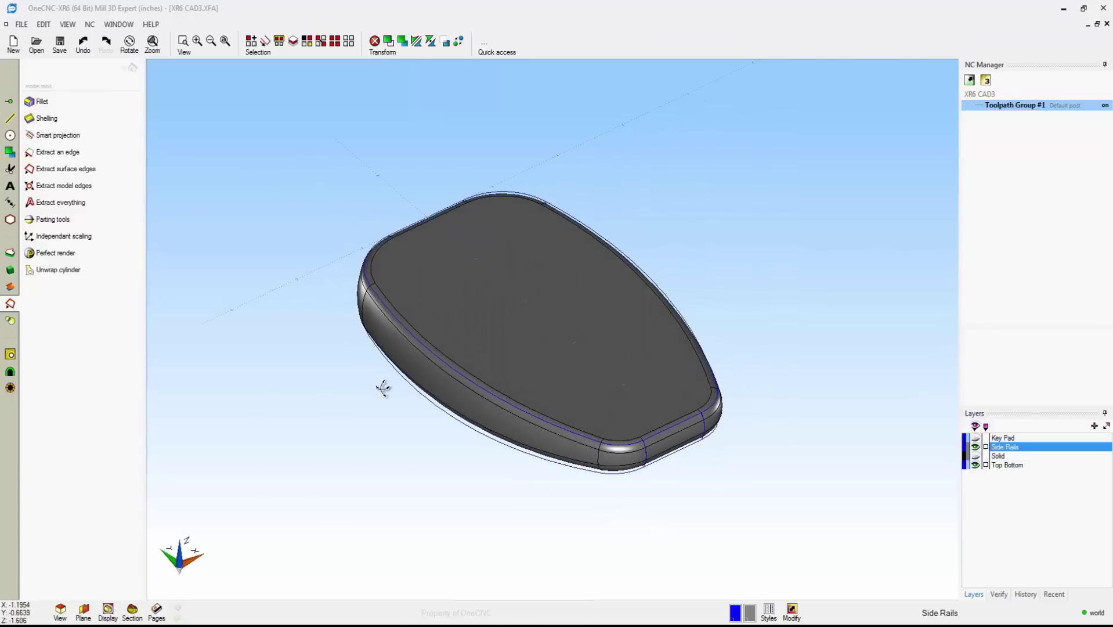
# - Hide the wireframe curves and the Top Bottom layer, and show the Key Pad layer
pyautogui.click(313, 43)
pyautogui.click(536, 408)
pyautogui.moveTo(672, 239); pyautogui.dragTo(884, 384, button='middle')
pyautogui.click(976, 438)
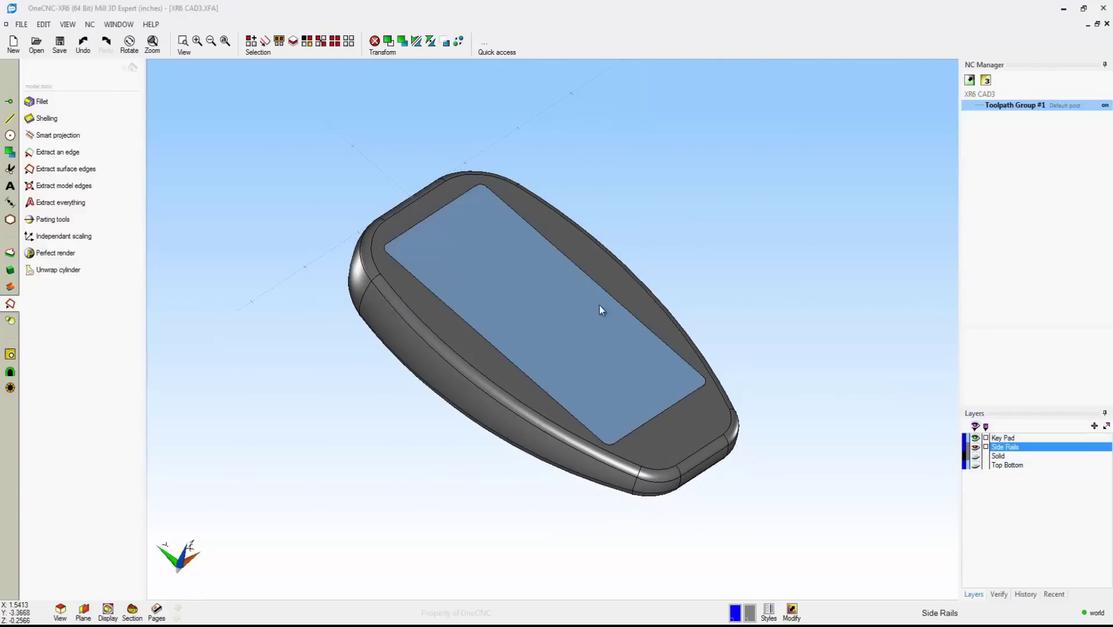
# - Subtract the key pad model from the handset body with Difference
pyautogui.moveTo(599, 306); pyautogui.dragTo(554, 278, button='middle')
pyautogui.click(10, 320)
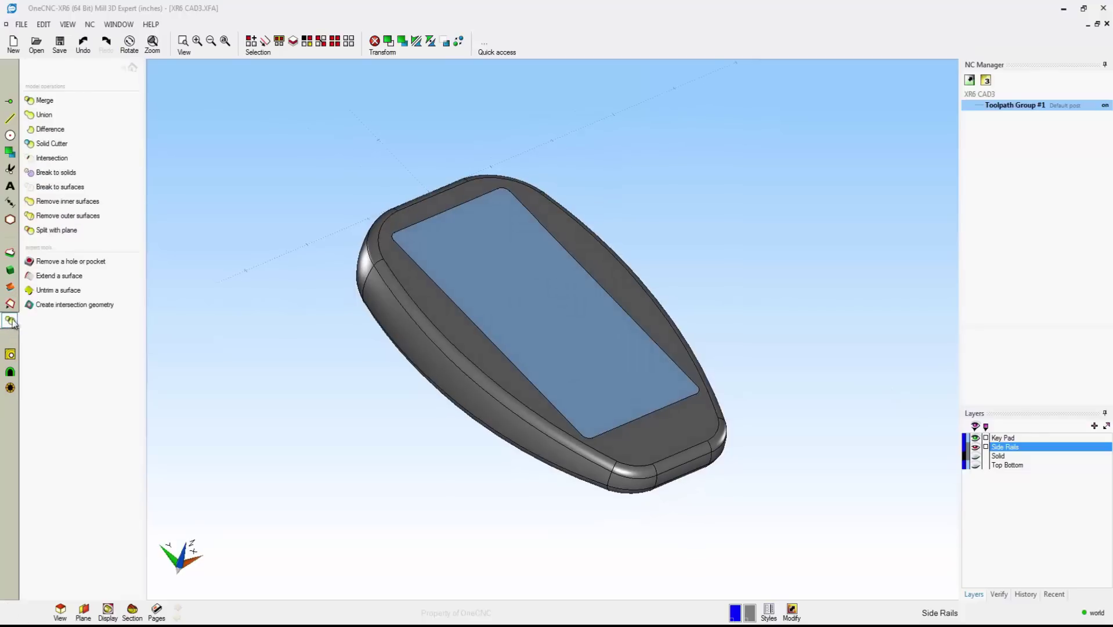
pyautogui.click(51, 129)
pyautogui.click(428, 270)
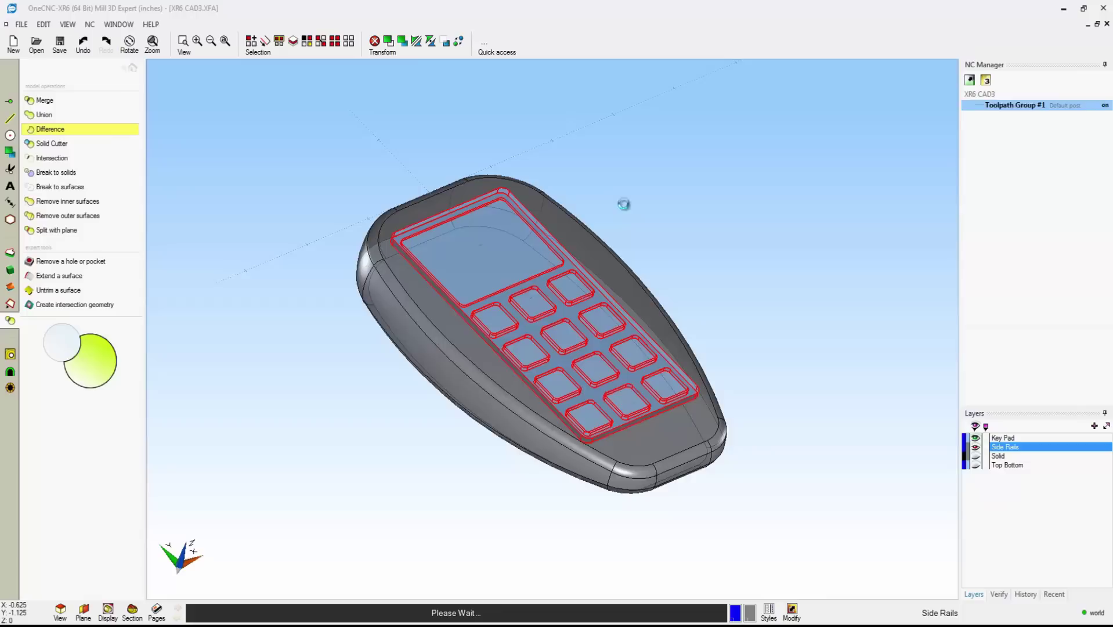
pyautogui.moveTo(637, 204); pyautogui.dragTo(610, 224, button='middle')
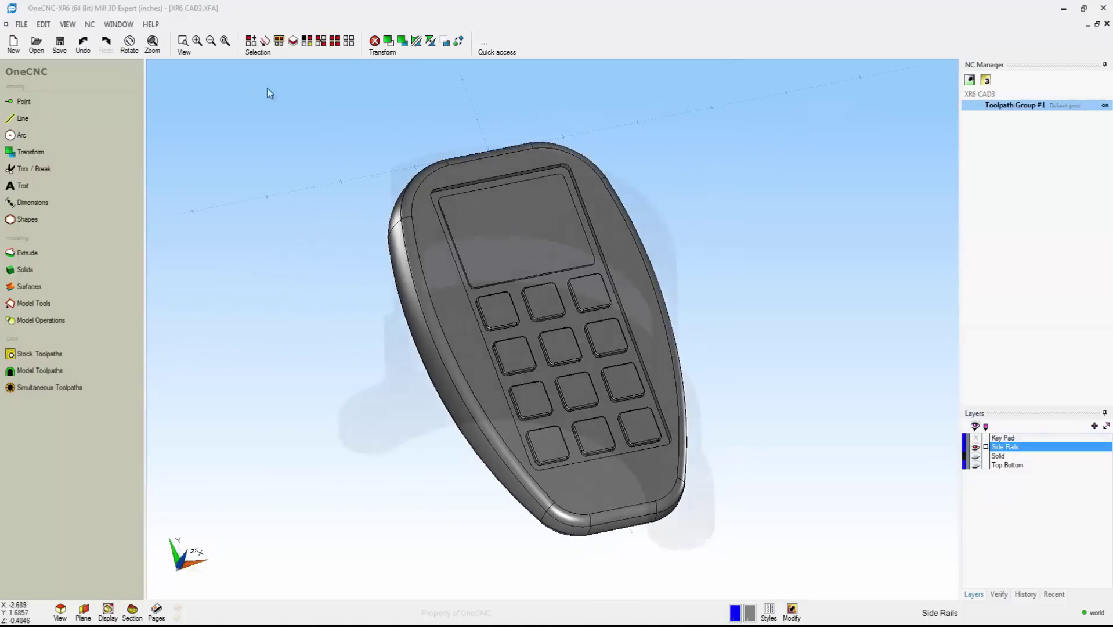
# - Add a drawing page named Page #1 for the XR6 CAD4 A bracket using the A3 Landscape template at scale 1:1.4
pyautogui.moveTo(498, 329); pyautogui.dragTo(582, 264, button='middle')
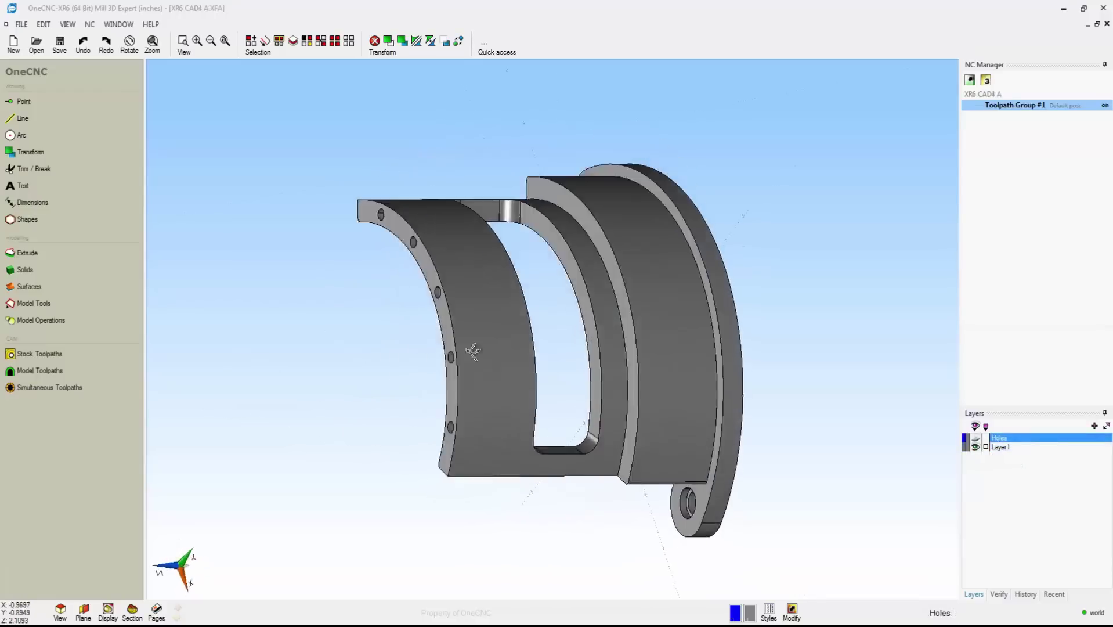
pyautogui.click(156, 610)
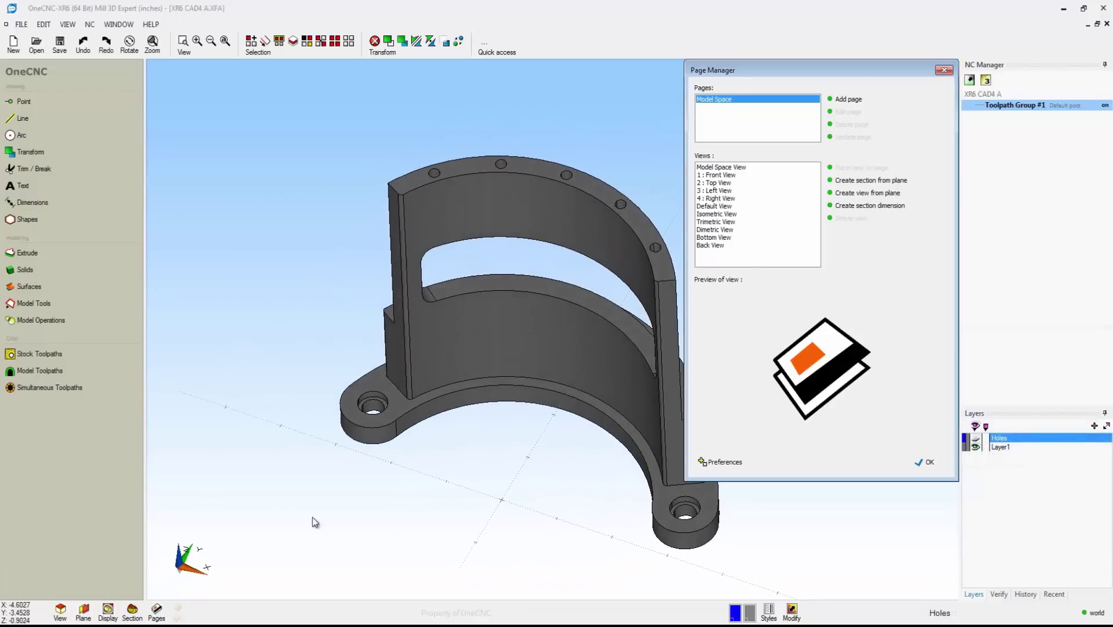
pyautogui.click(847, 99)
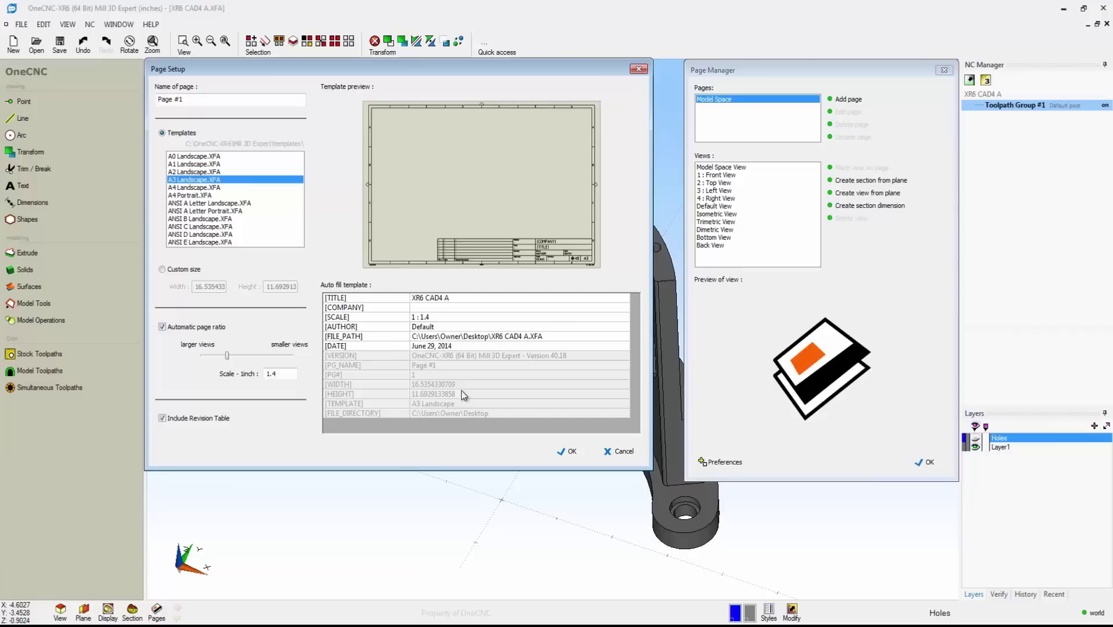
pyautogui.click(571, 452)
# - Place the Top View in the upper left area of the sheet and the Front View directly below it
pyautogui.click(726, 184)
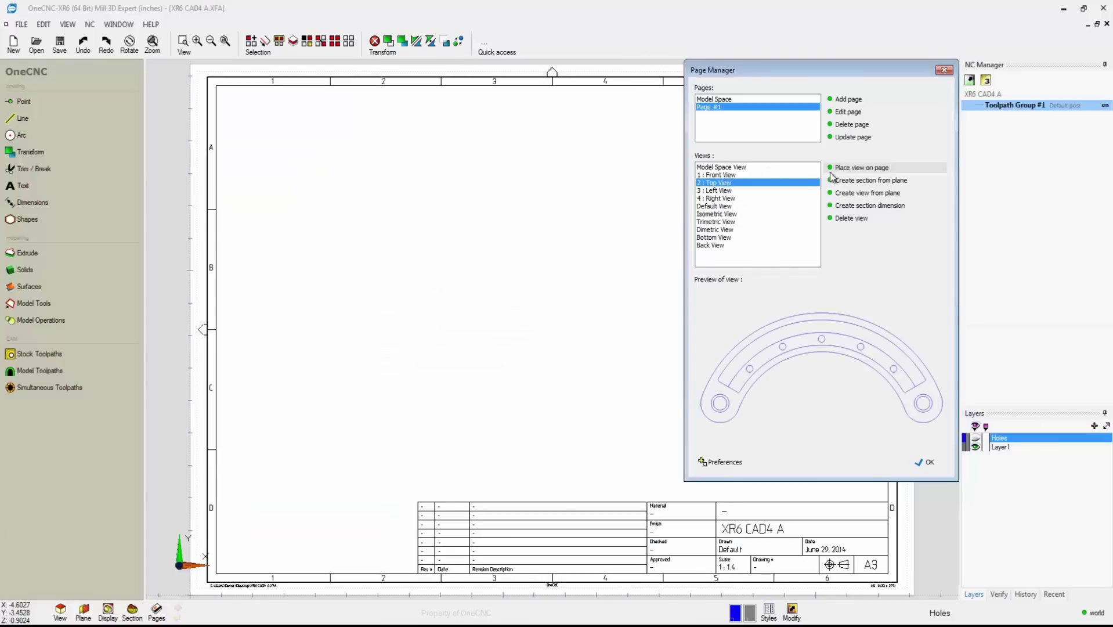
pyautogui.click(862, 168)
pyautogui.click(372, 174)
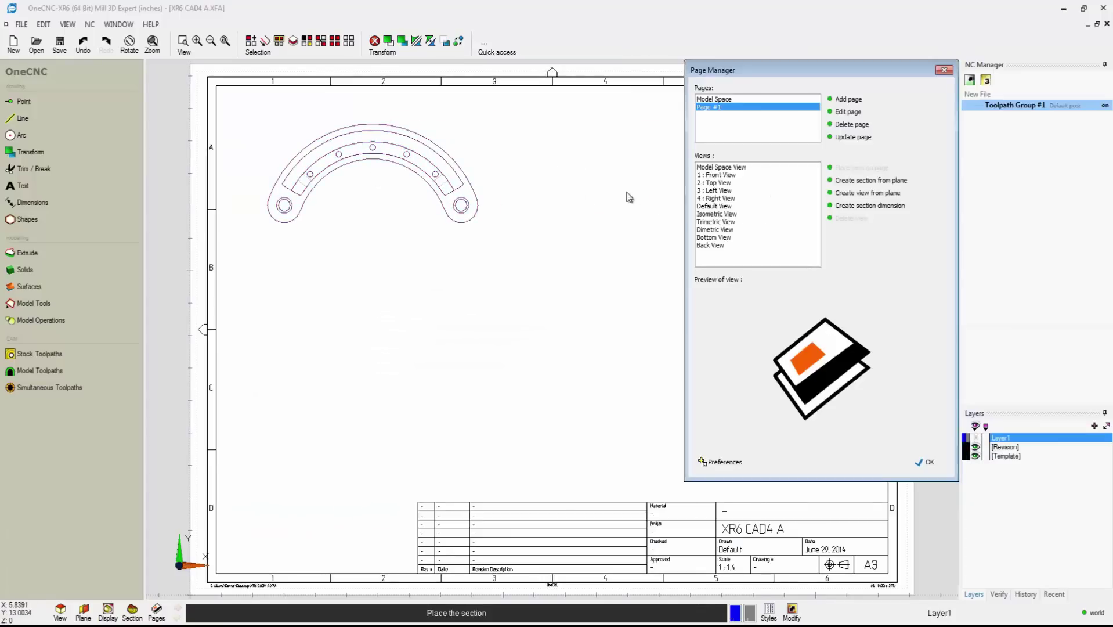
pyautogui.click(720, 175)
pyautogui.click(862, 168)
pyautogui.click(393, 350)
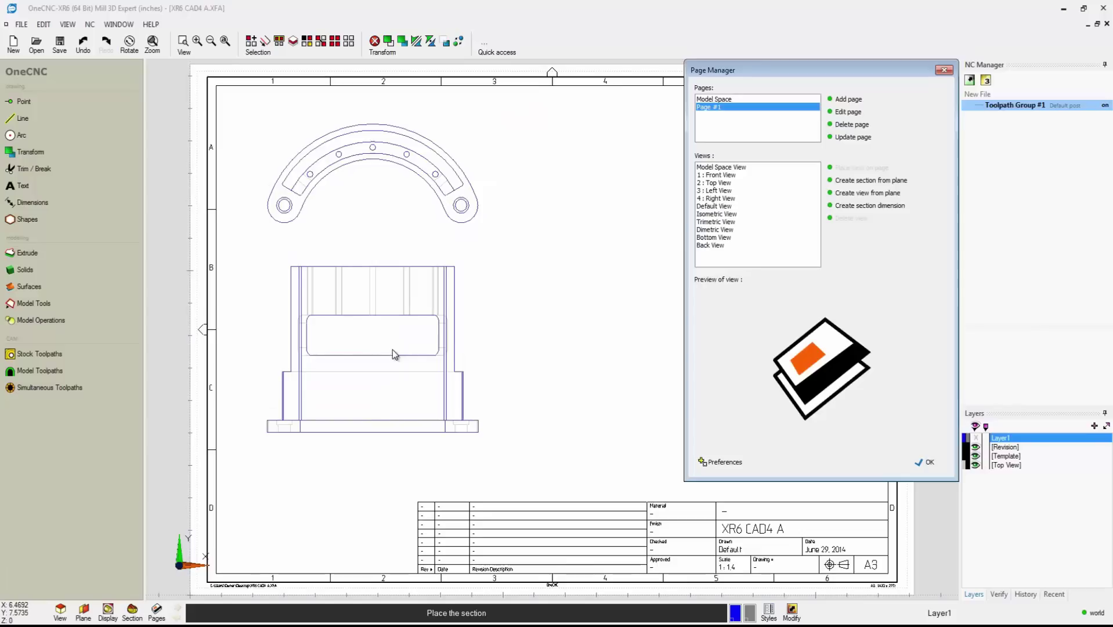
# - Place the Right View at the right side of the sheet, aligned with the Front View, and finish placing views
pyautogui.click(718, 191)
pyautogui.click(862, 168)
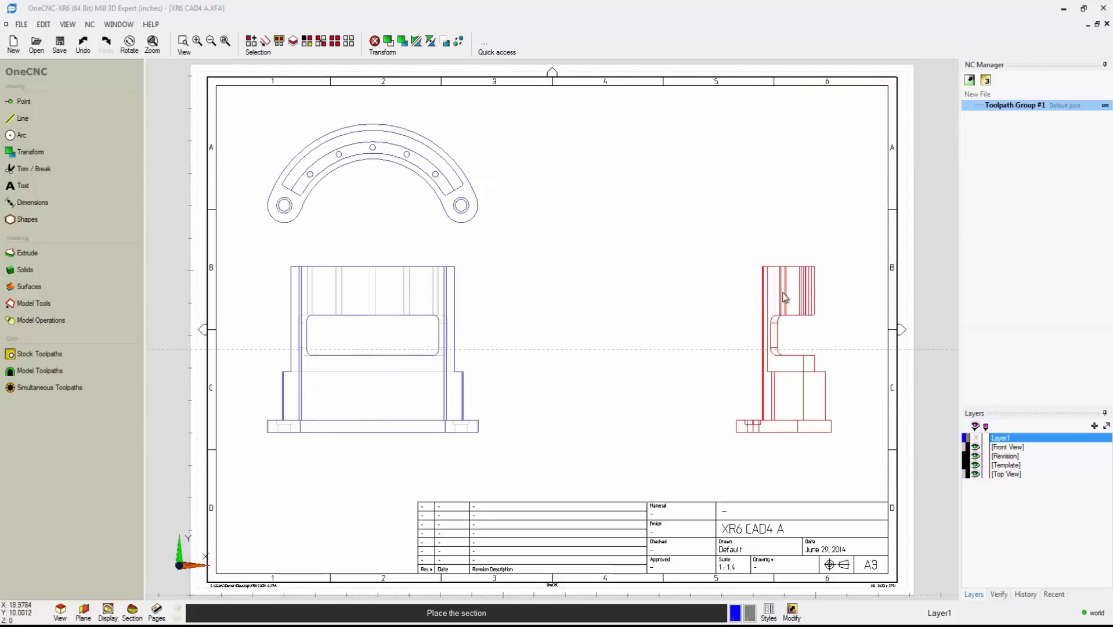
pyautogui.click(779, 329)
pyautogui.click(924, 461)
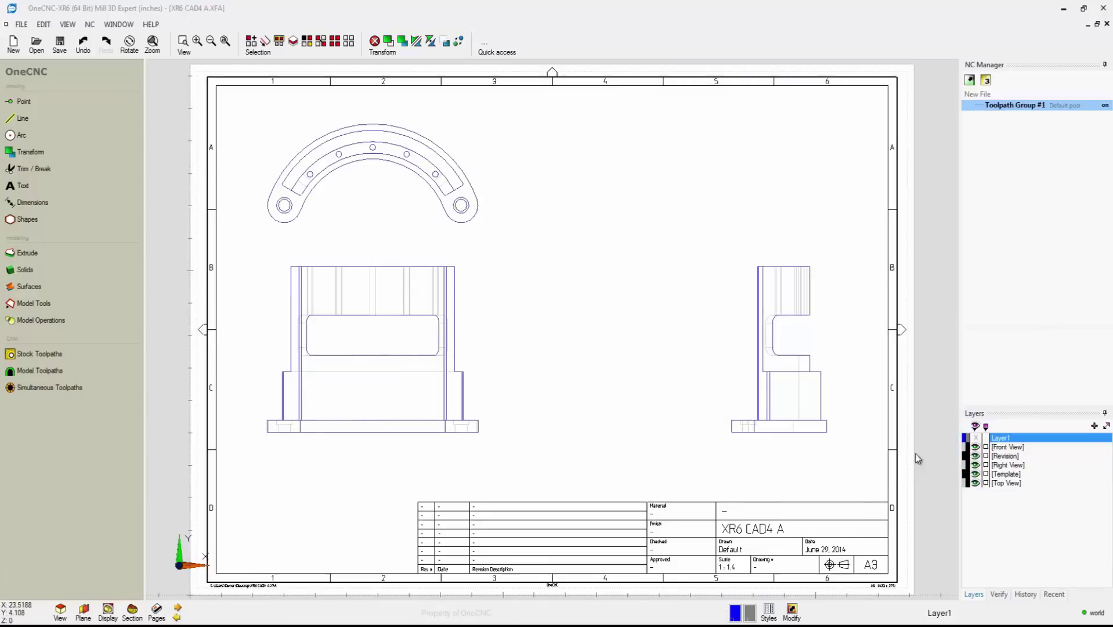
# - Return to the model, section it at -0.3 through the base flange, and add that section to the page manager
pyautogui.click(177, 619)
pyautogui.click(135, 617)
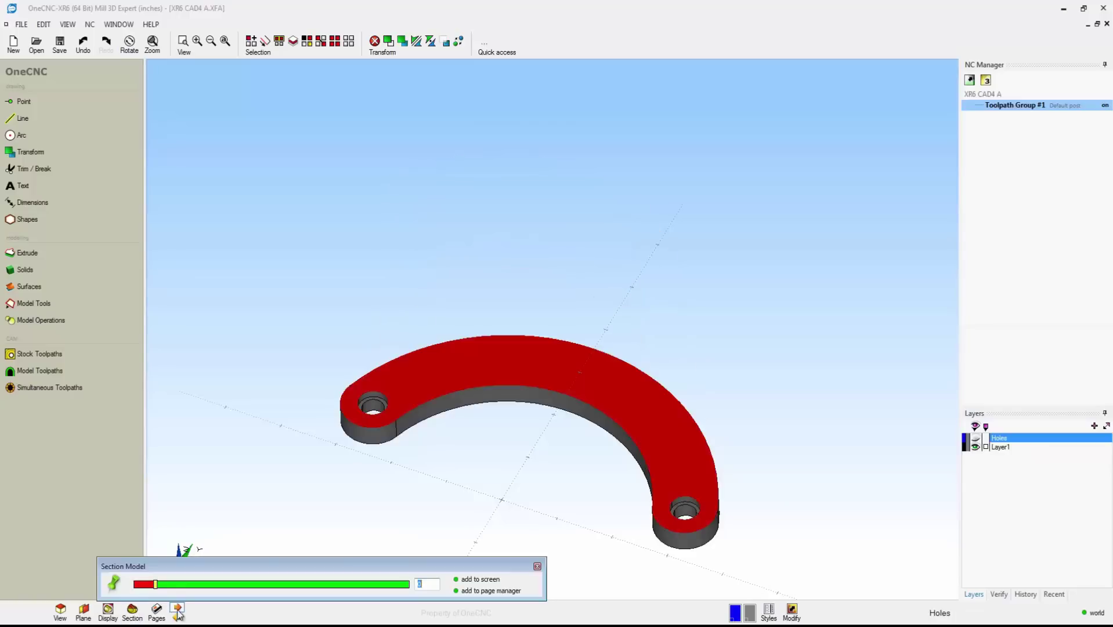
pyautogui.moveTo(156, 590); pyautogui.dragTo(141, 586)
pyautogui.click(491, 591)
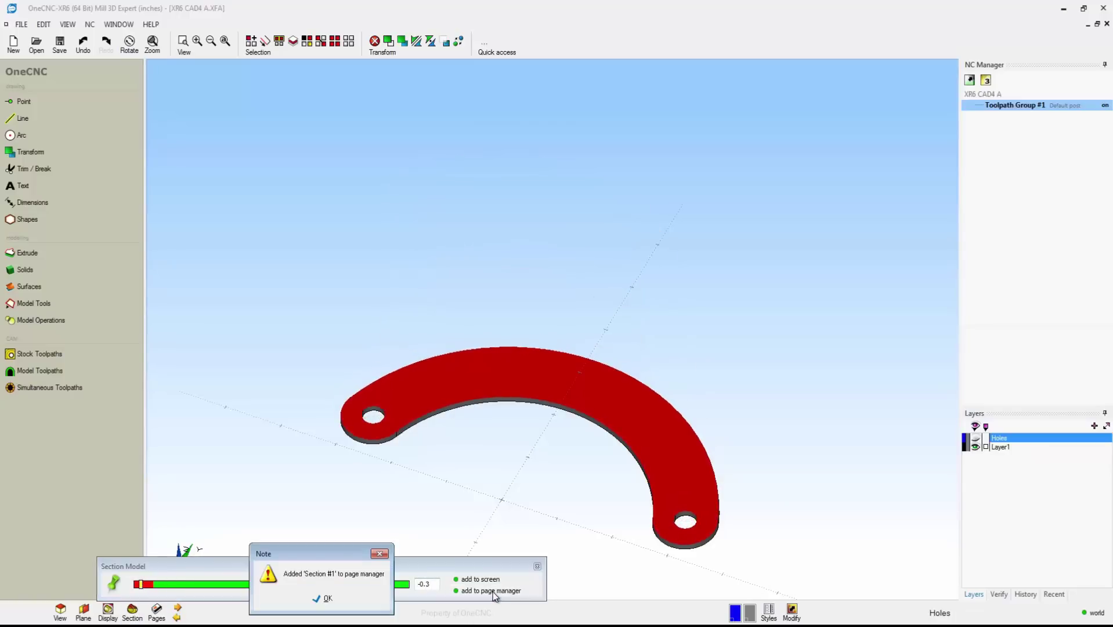
pyautogui.click(327, 600)
pyautogui.click(537, 566)
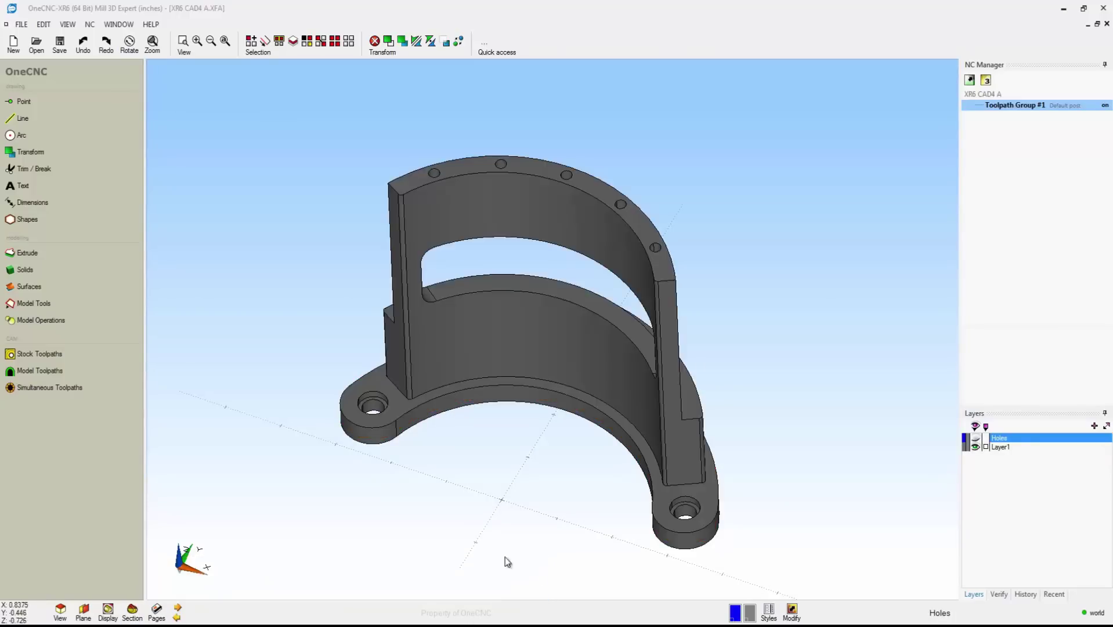
# - Place the Section #1 view in the upper right area of the drawing page, above the Right View
pyautogui.click(177, 609)
pyautogui.click(157, 609)
pyautogui.click(712, 253)
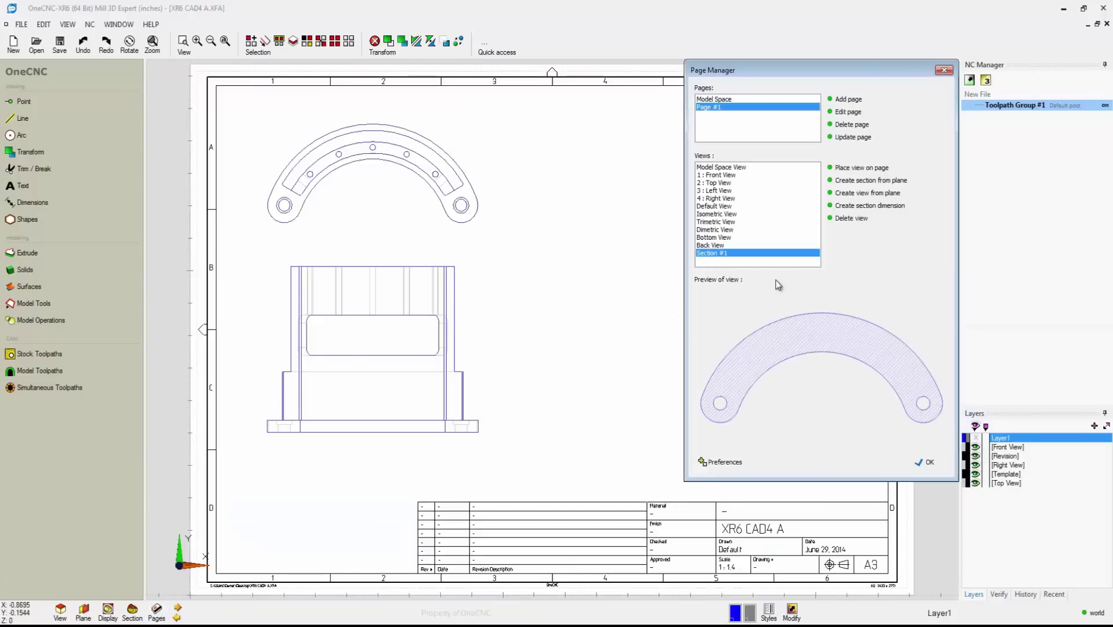
pyautogui.click(861, 168)
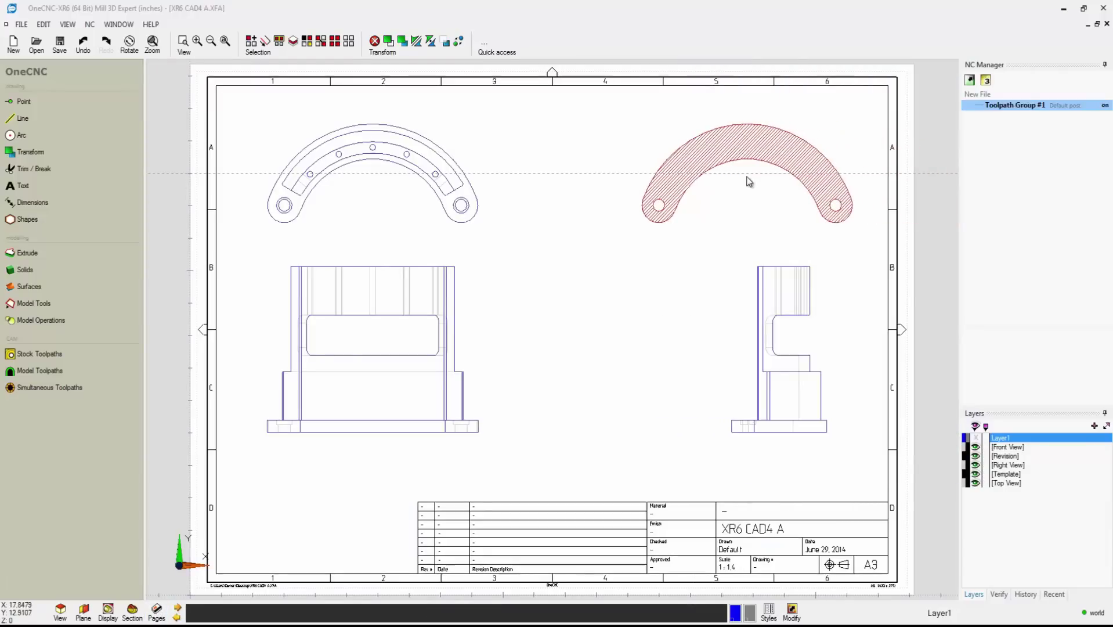
pyautogui.click(720, 184)
pyautogui.click(924, 458)
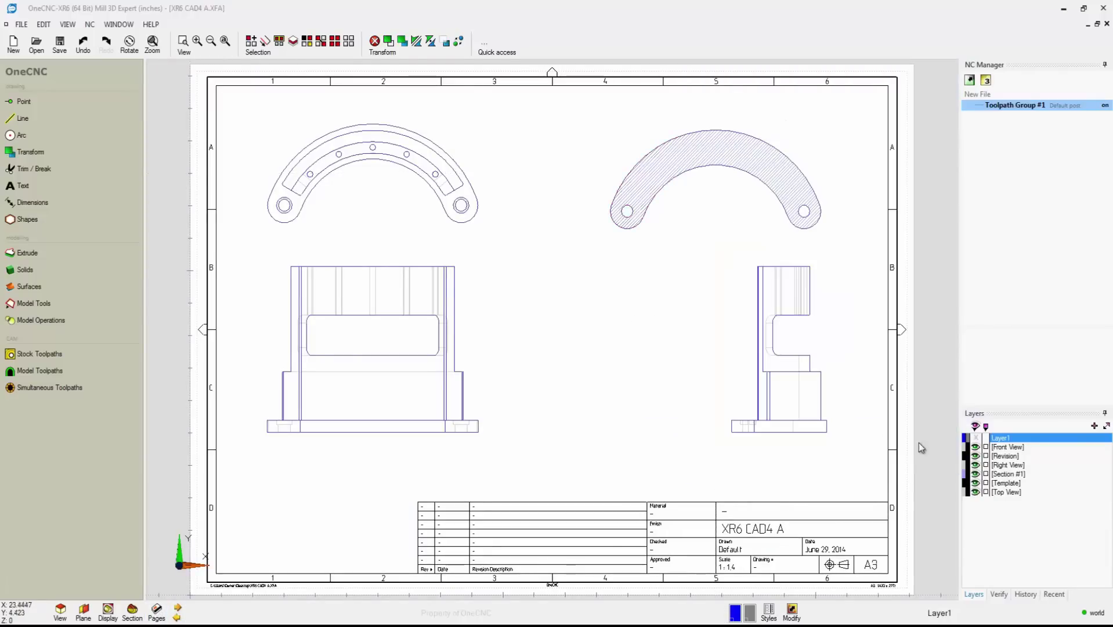
# - Return to the bracket model and make the YZ Plane the current working plane
pyautogui.click(179, 609)
pyautogui.click(84, 612)
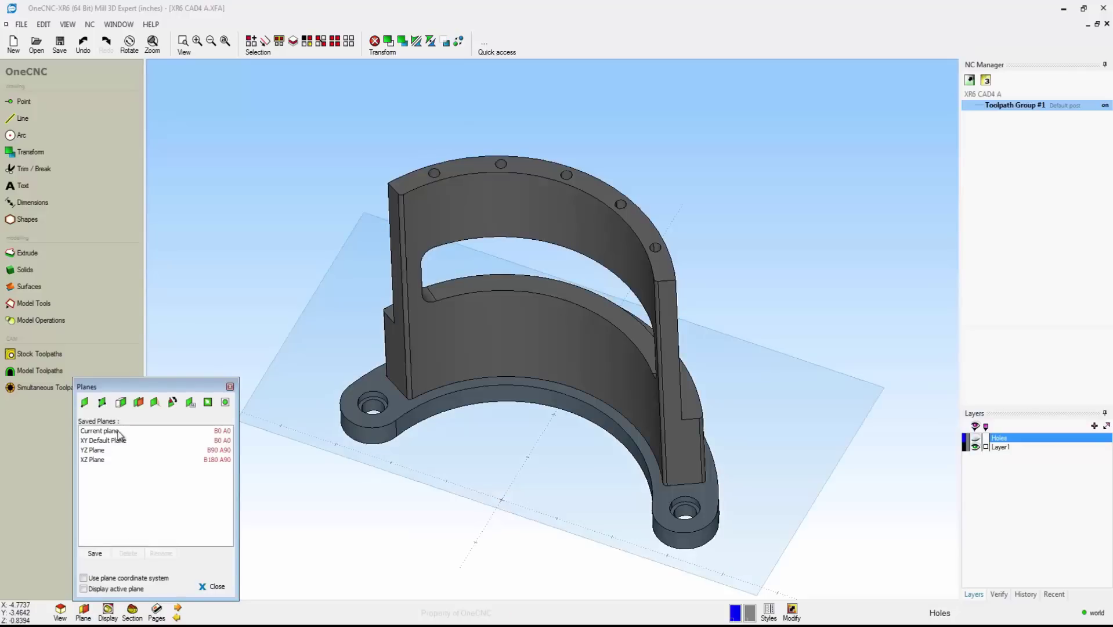
pyautogui.click(97, 450)
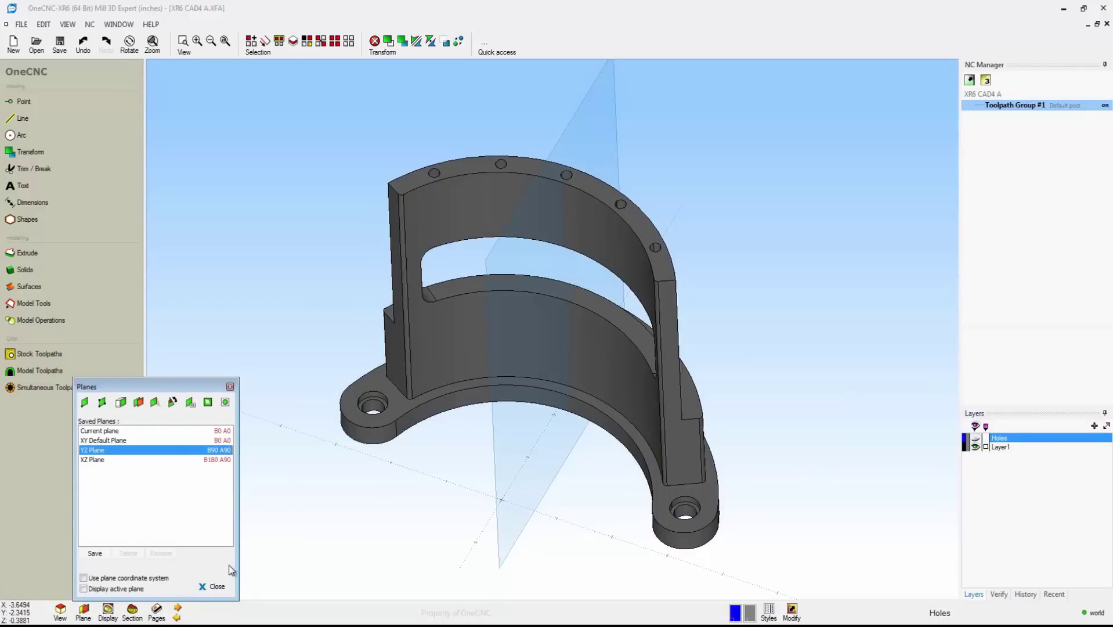
pyautogui.click(219, 586)
# - Go to the drawing page and create a new section view from the current YZ plane
pyautogui.click(176, 616)
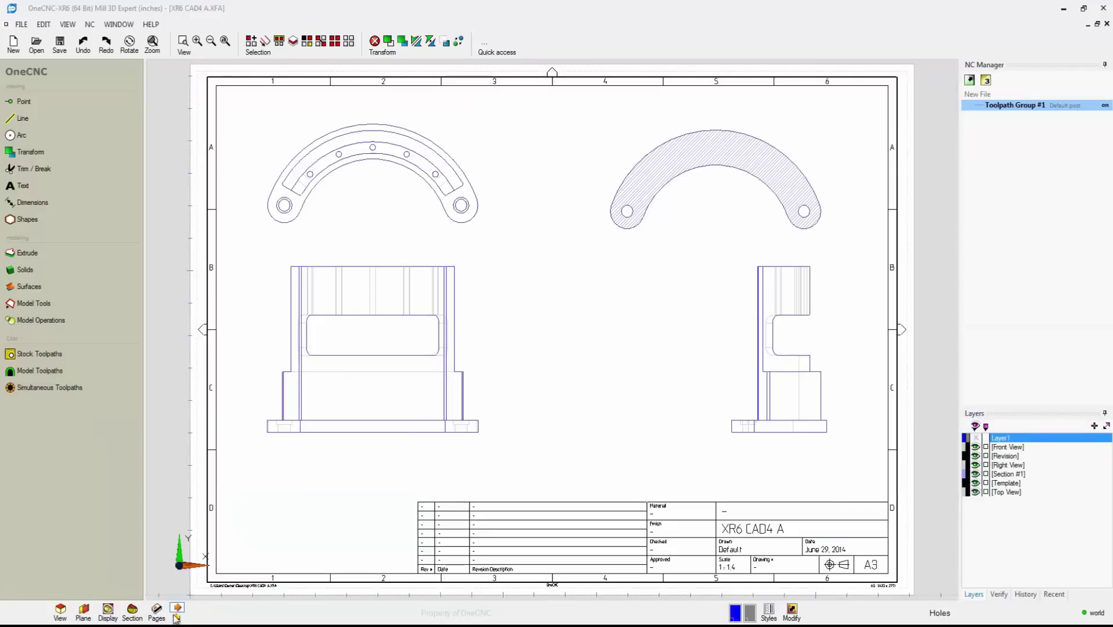
pyautogui.click(158, 612)
pyautogui.click(883, 181)
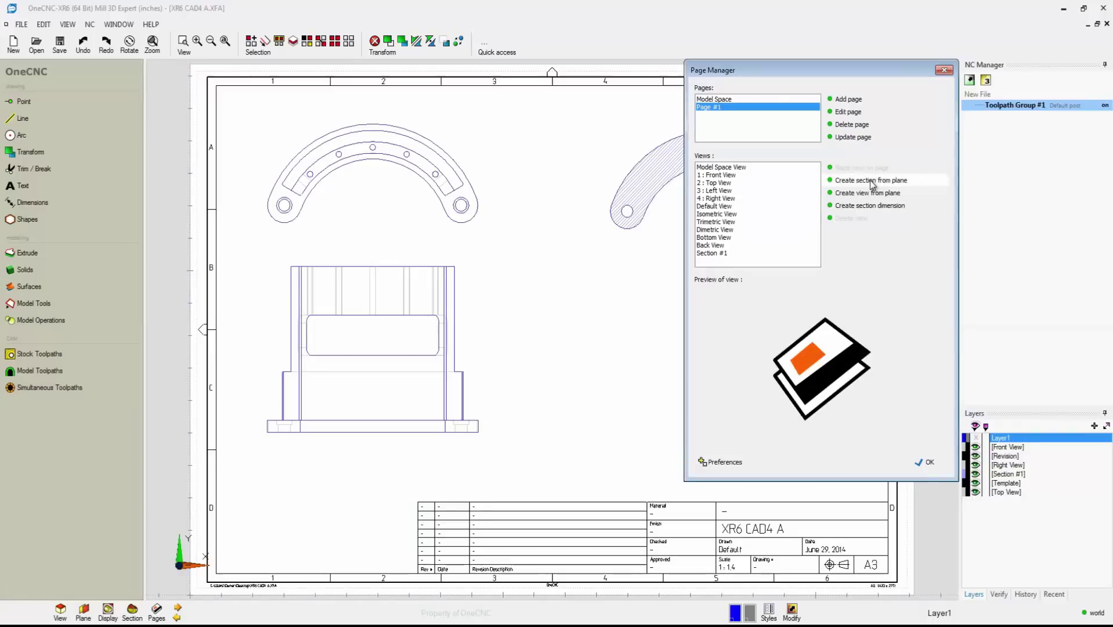
# - Place the Section #2 view between the Front View and the Right View, aligned with them, and finish placing views
pyautogui.click(724, 262)
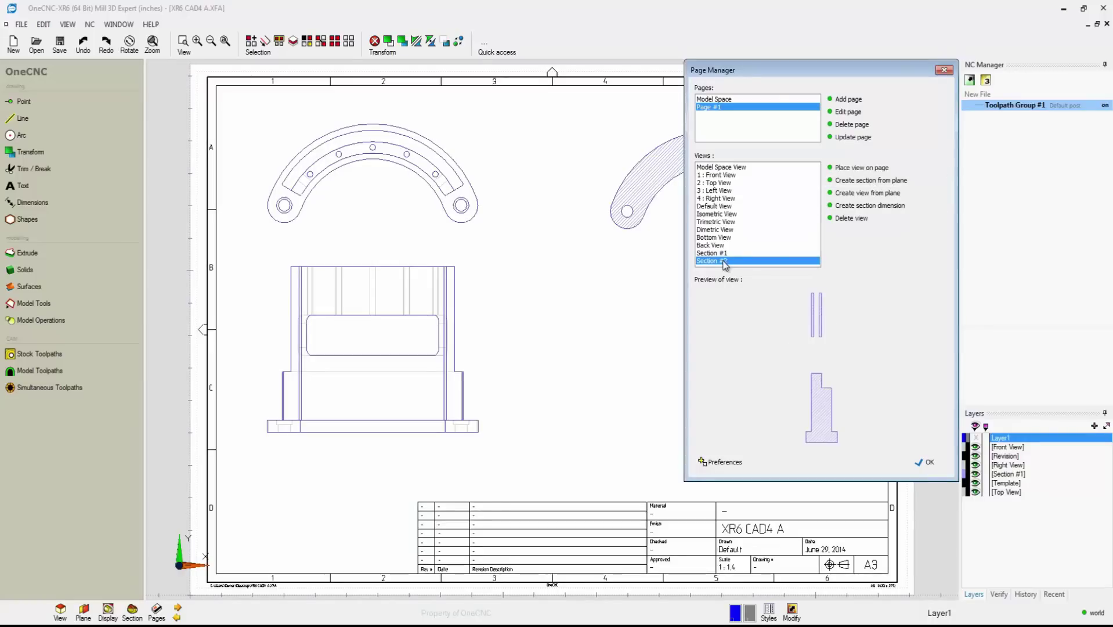
pyautogui.click(861, 167)
pyautogui.click(617, 327)
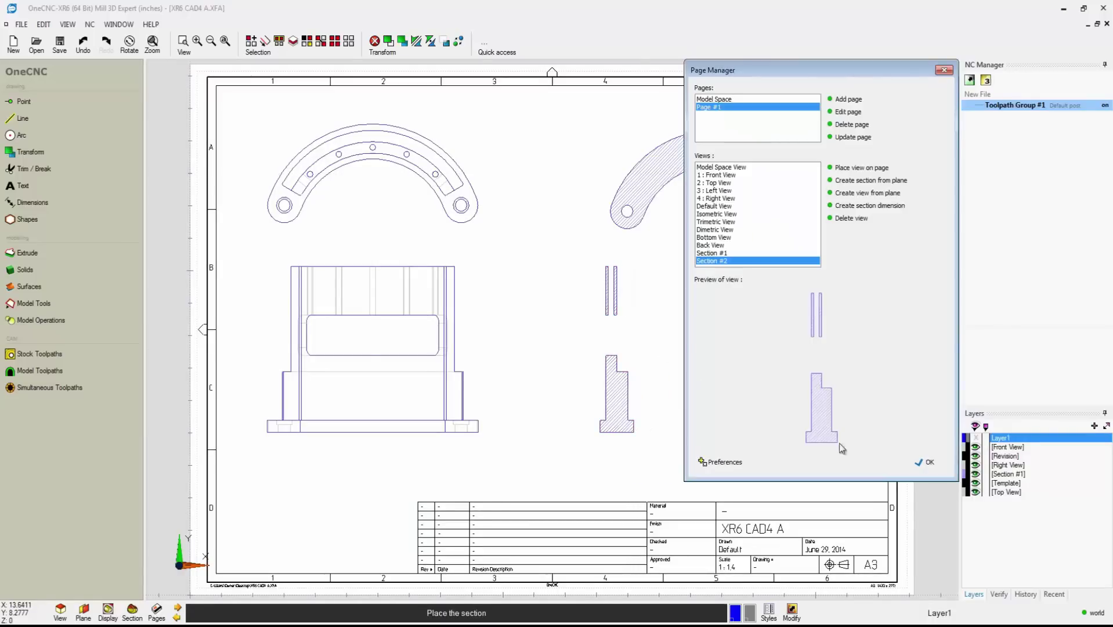
pyautogui.click(929, 463)
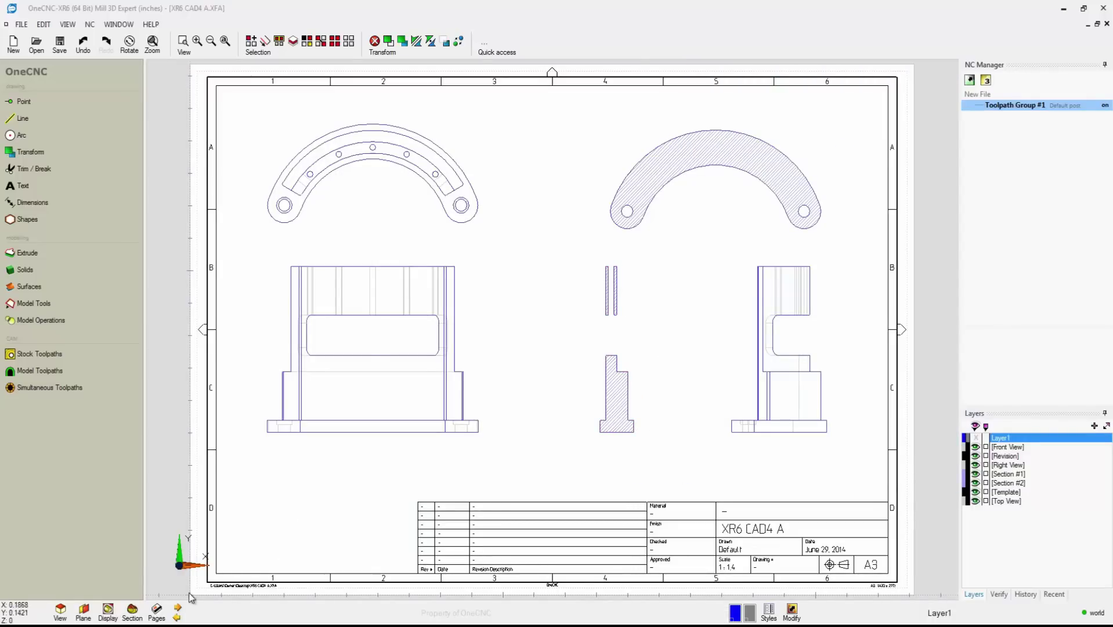
# - Return to the bracket model and extrude-cut the three circles through the lower curved wall, the first about 3.125 deep and the last about 2.75
pyautogui.click(178, 613)
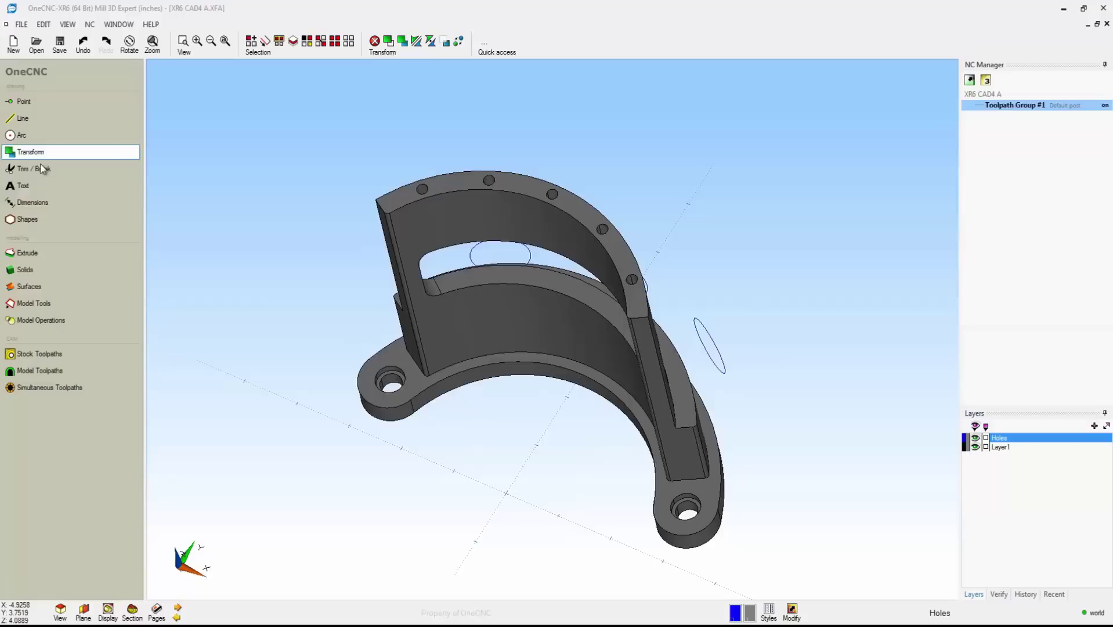
pyautogui.click(27, 253)
pyautogui.click(51, 114)
pyautogui.click(705, 337)
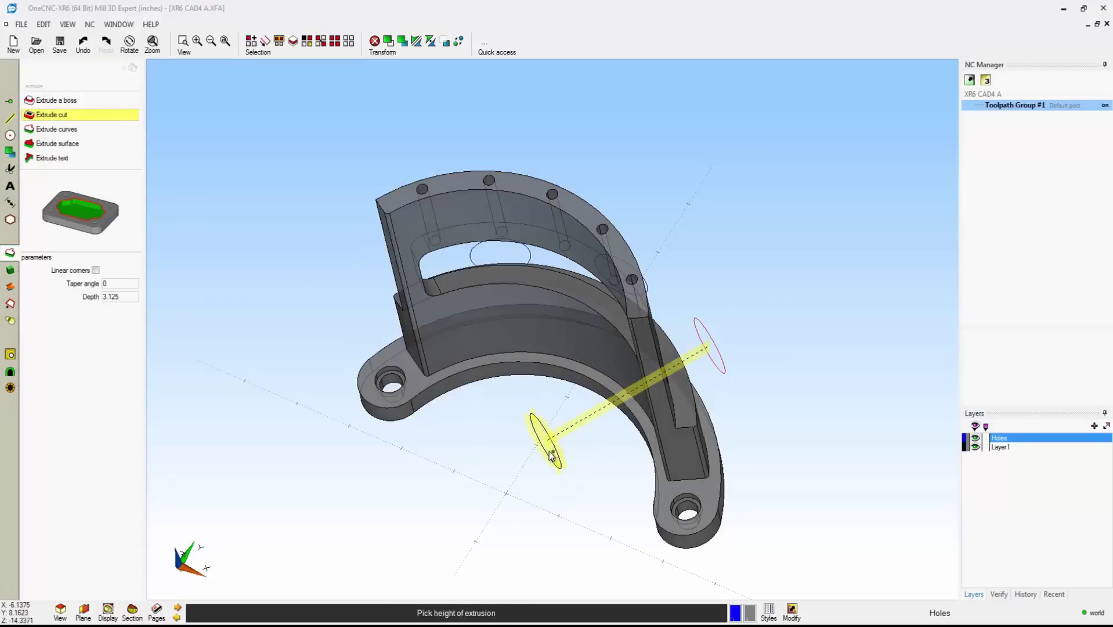
pyautogui.click(552, 456)
pyautogui.click(623, 285)
pyautogui.click(542, 434)
pyautogui.click(521, 265)
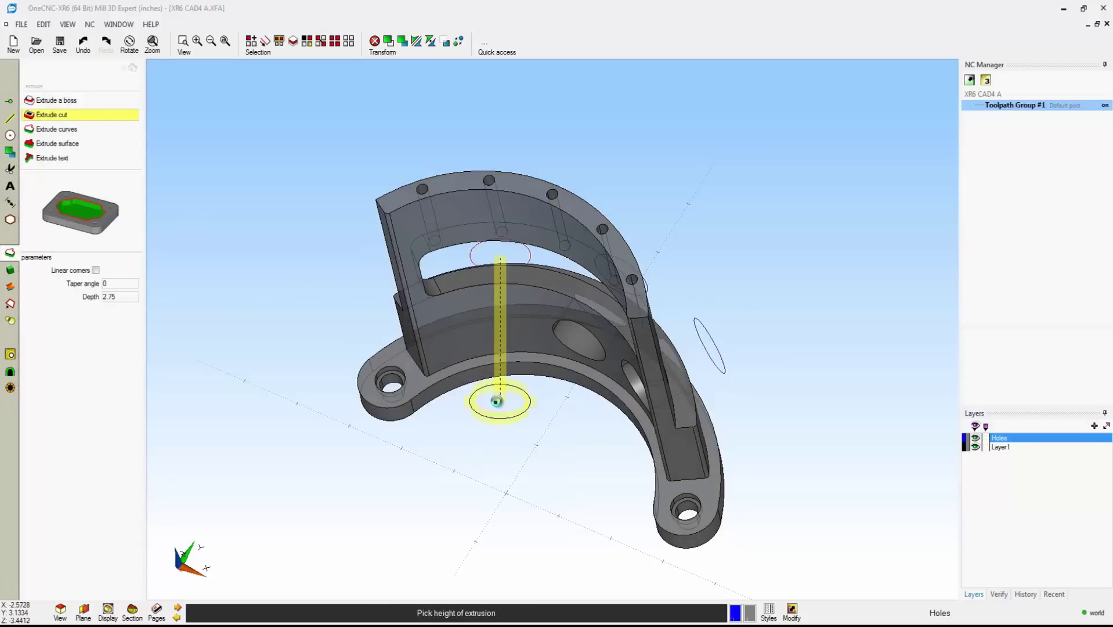
pyautogui.click(496, 401)
# - Remove the smaller through hole beneath the counterbore in both mounting feet of the bracket
pyautogui.scroll(5, 325, 369)
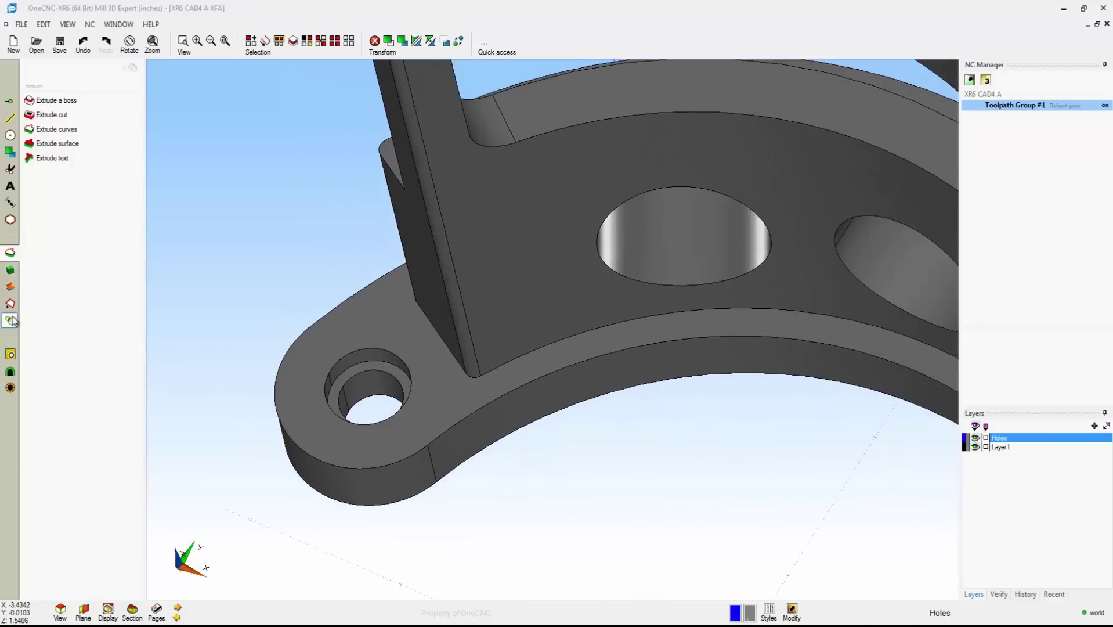
pyautogui.click(10, 320)
pyautogui.click(69, 262)
pyautogui.click(373, 373)
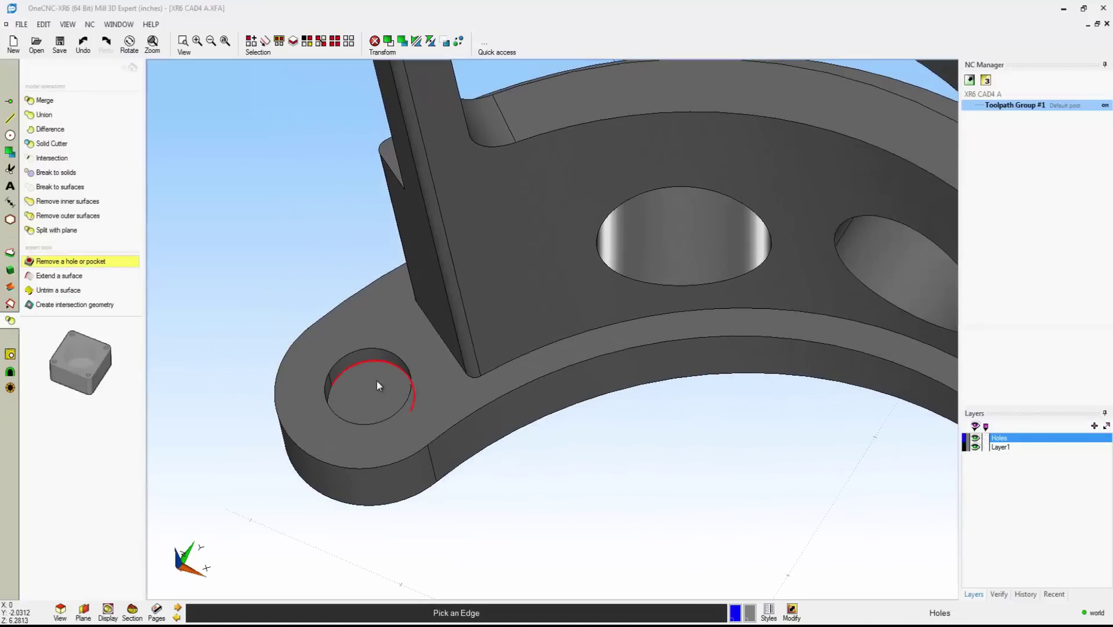
pyautogui.moveTo(756, 409); pyautogui.dragTo(228, 214, button='middle')
pyautogui.moveTo(369, 384); pyautogui.dragTo(325, 234, button='middle')
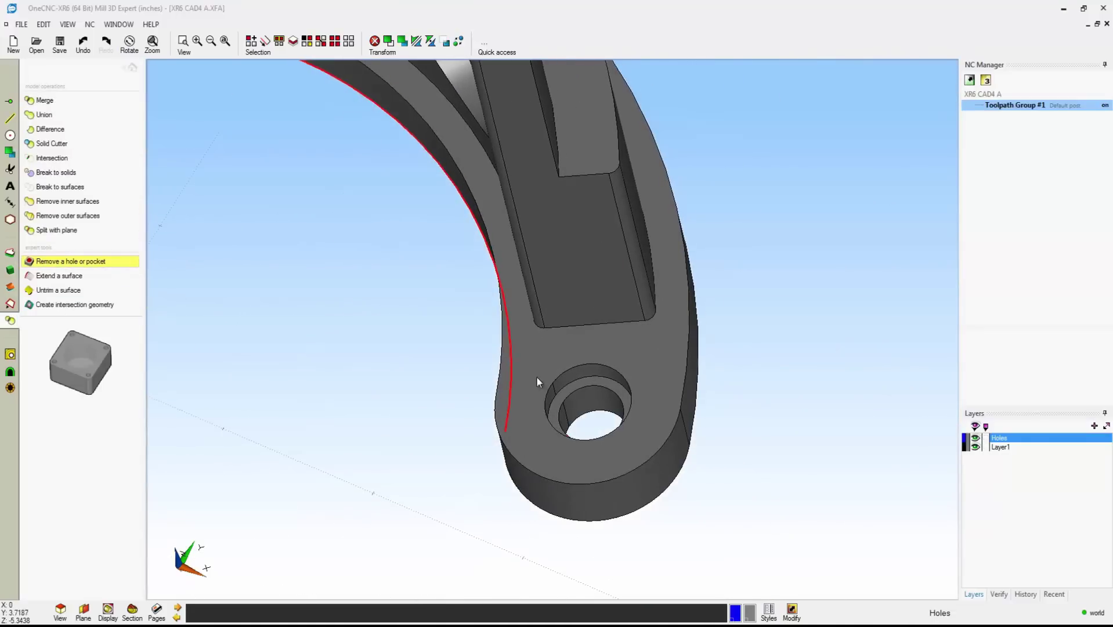
pyautogui.click(594, 402)
pyautogui.press('Escape')
pyautogui.scroll(-6, 755, 456)
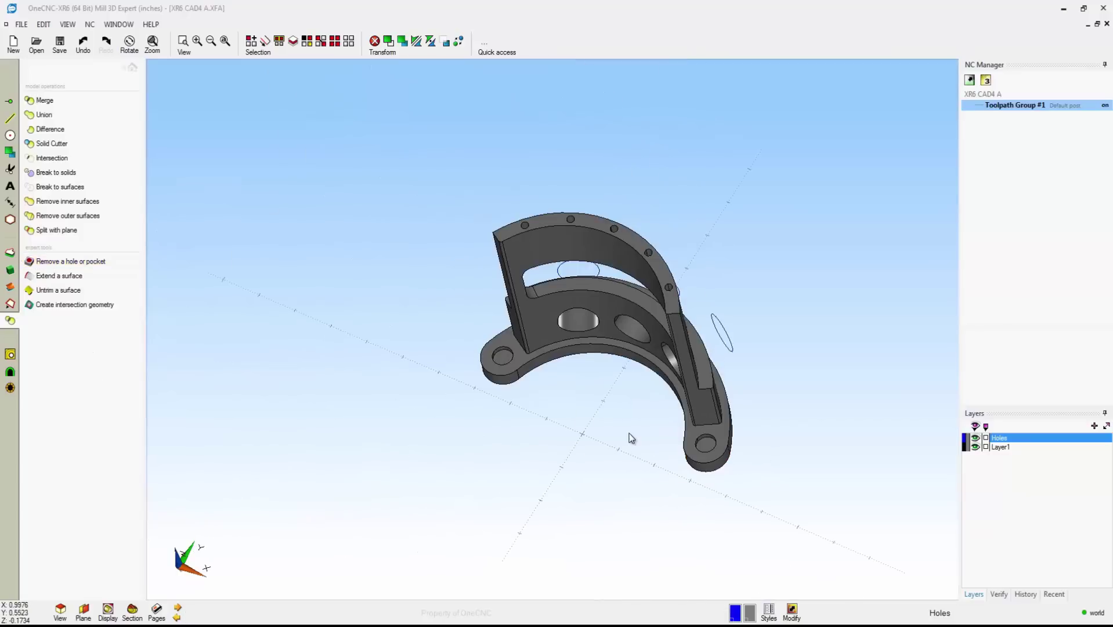
pyautogui.moveTo(630, 434); pyautogui.dragTo(629, 406, button='middle')
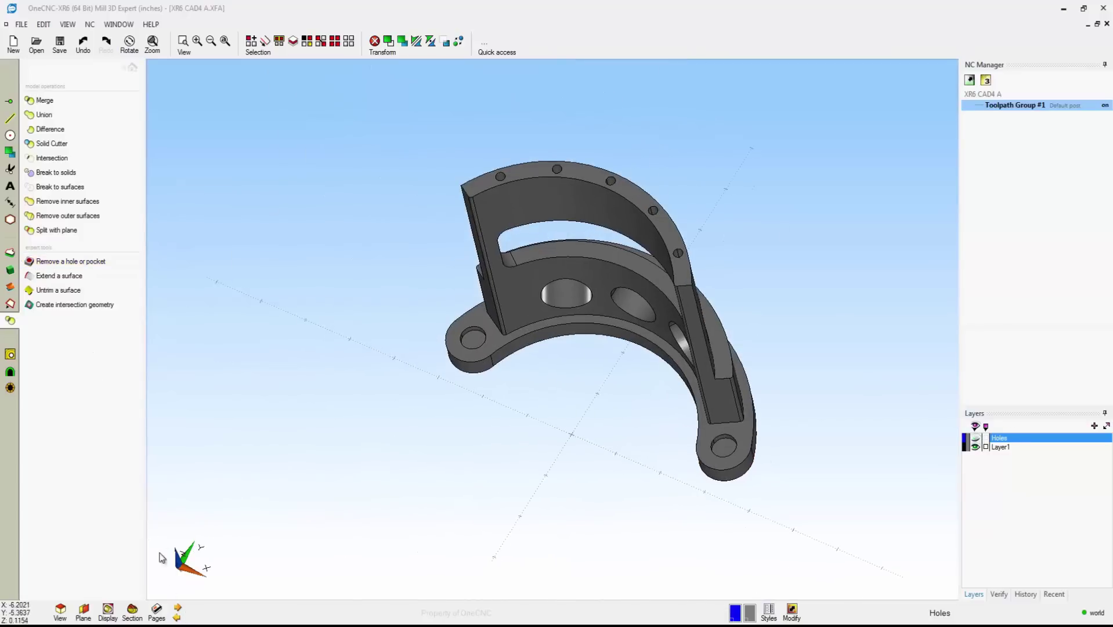
# - Return to the drawing and update Page #1 so its views and sections match the modified bracket
pyautogui.click(178, 610)
pyautogui.click(156, 608)
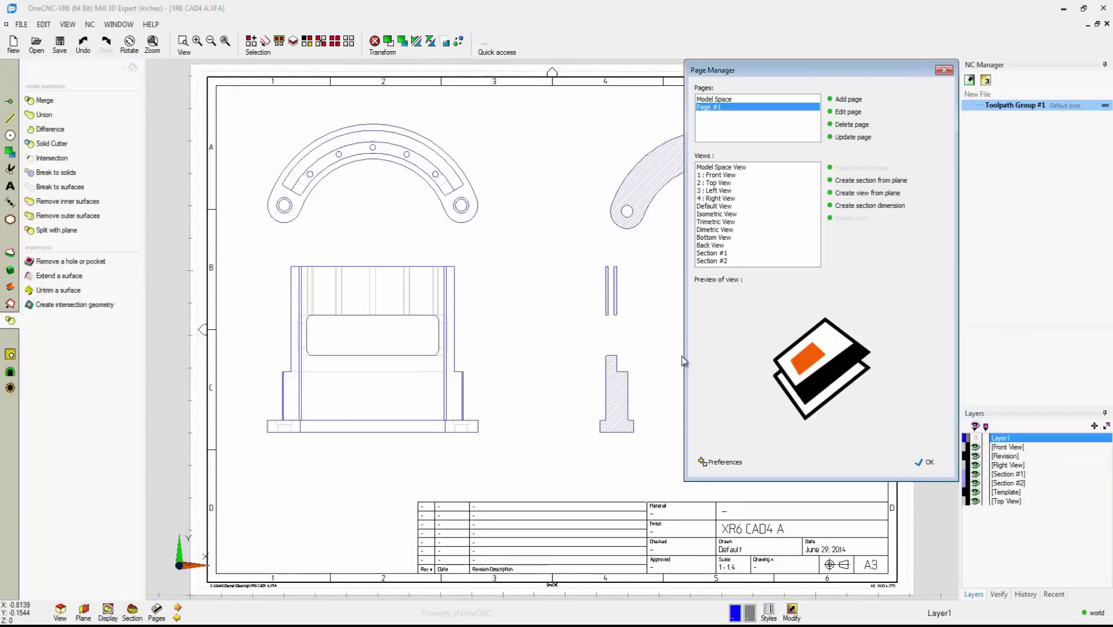
pyautogui.click(854, 138)
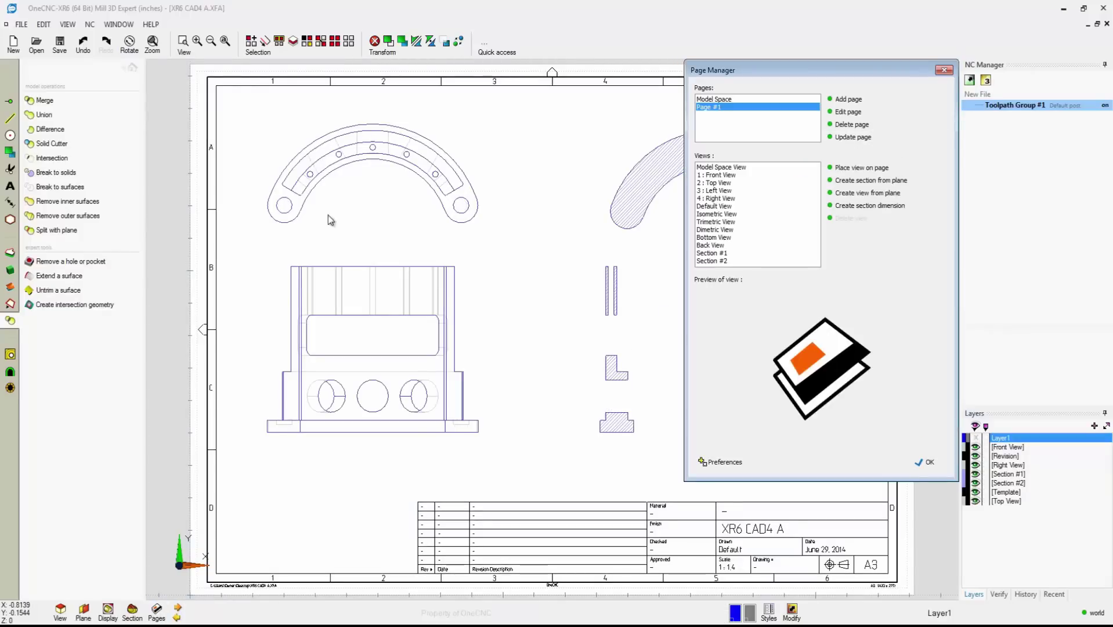
pyautogui.click(925, 462)
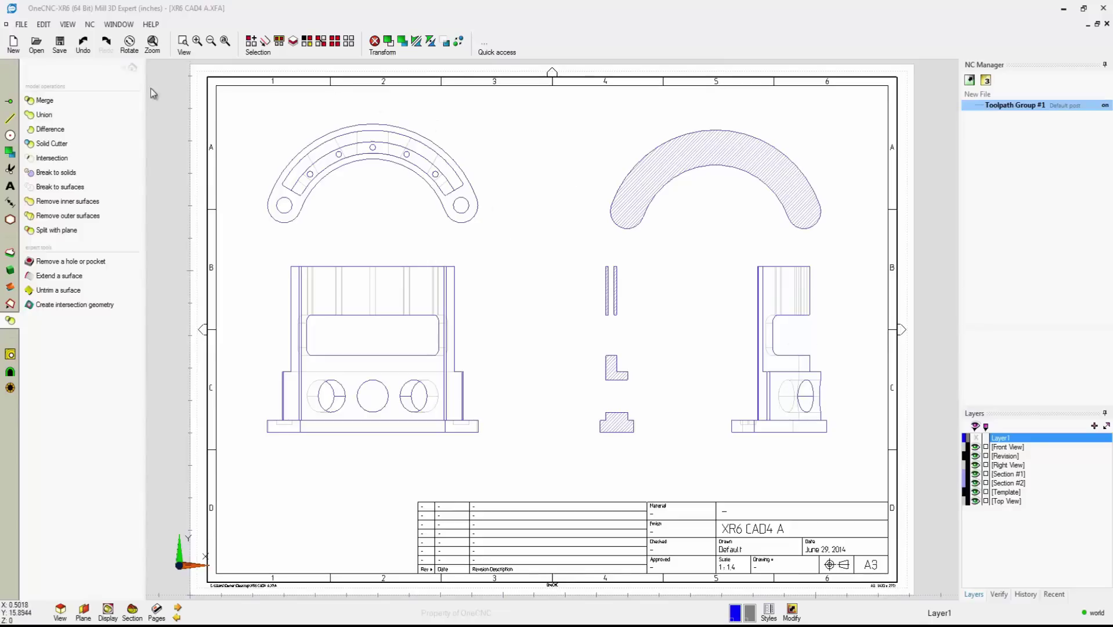
# - Add vertical dimensions for the shoulder height above the base in the Front View and the overall height in the Right View
pyautogui.click(11, 203)
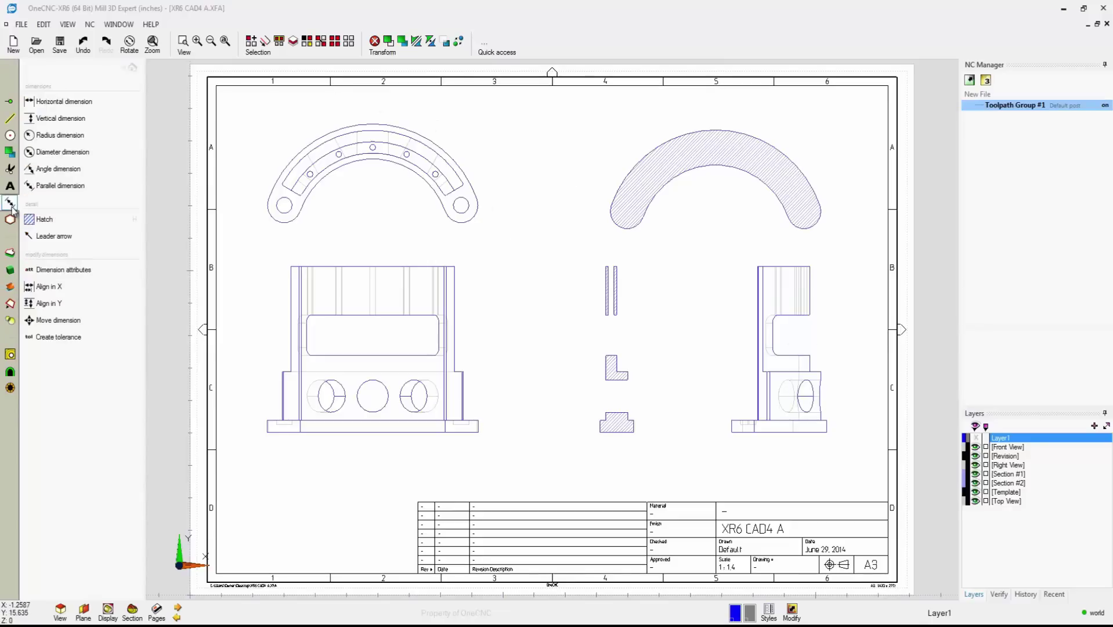
pyautogui.click(61, 117)
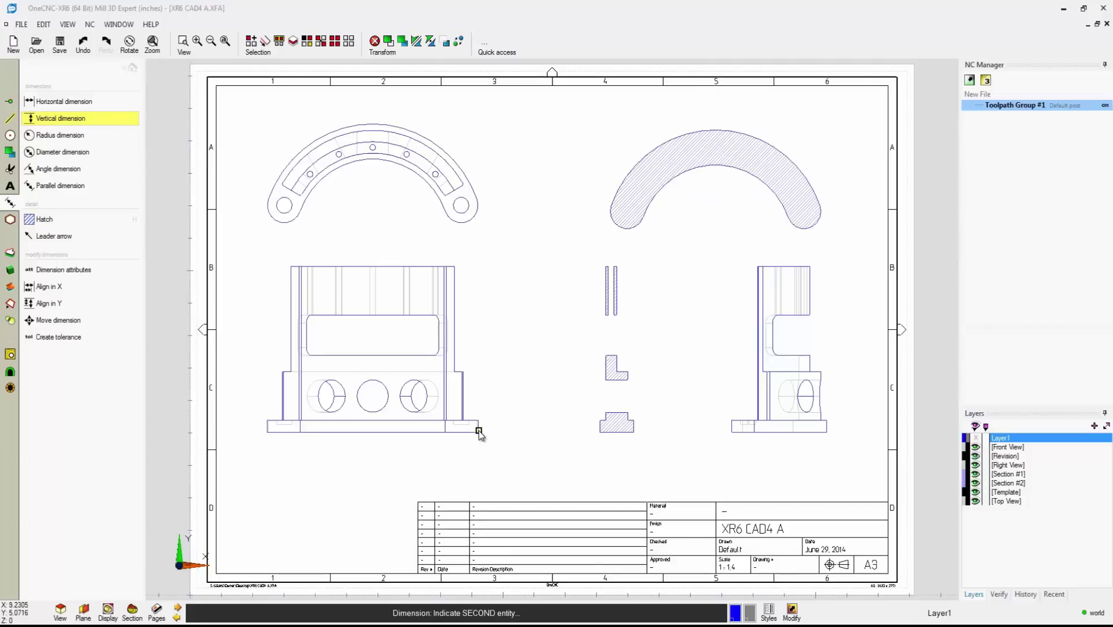
pyautogui.click(494, 405)
pyautogui.click(732, 432)
pyautogui.click(714, 356)
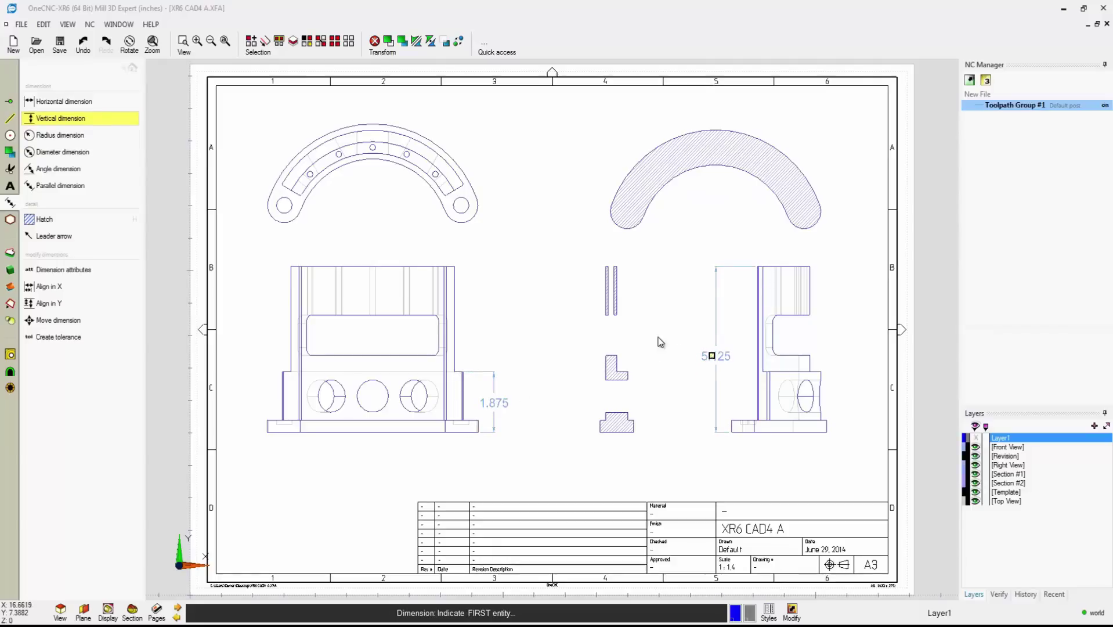
# - Add a horizontal dimension for the base width below the Section #2 view, with the text outside the extension lines
pyautogui.click(64, 101)
pyautogui.click(602, 432)
pyautogui.click(631, 431)
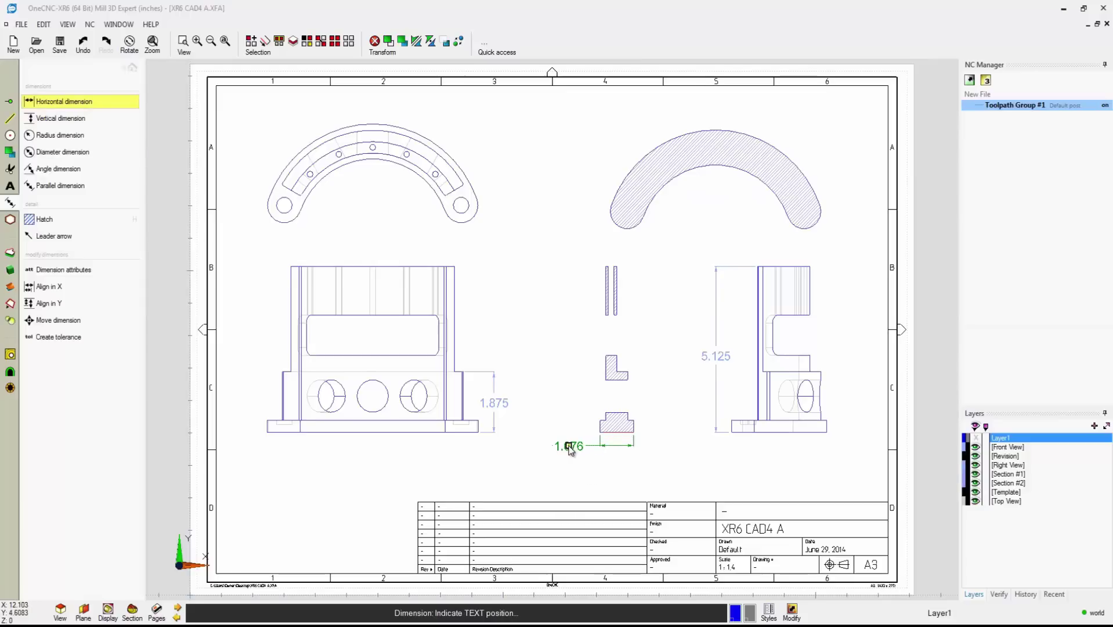
pyautogui.click(569, 447)
# - Add a radius dimension to the inner arc of the Top View, with its text inside the arc
pyautogui.click(58, 134)
pyautogui.click(340, 169)
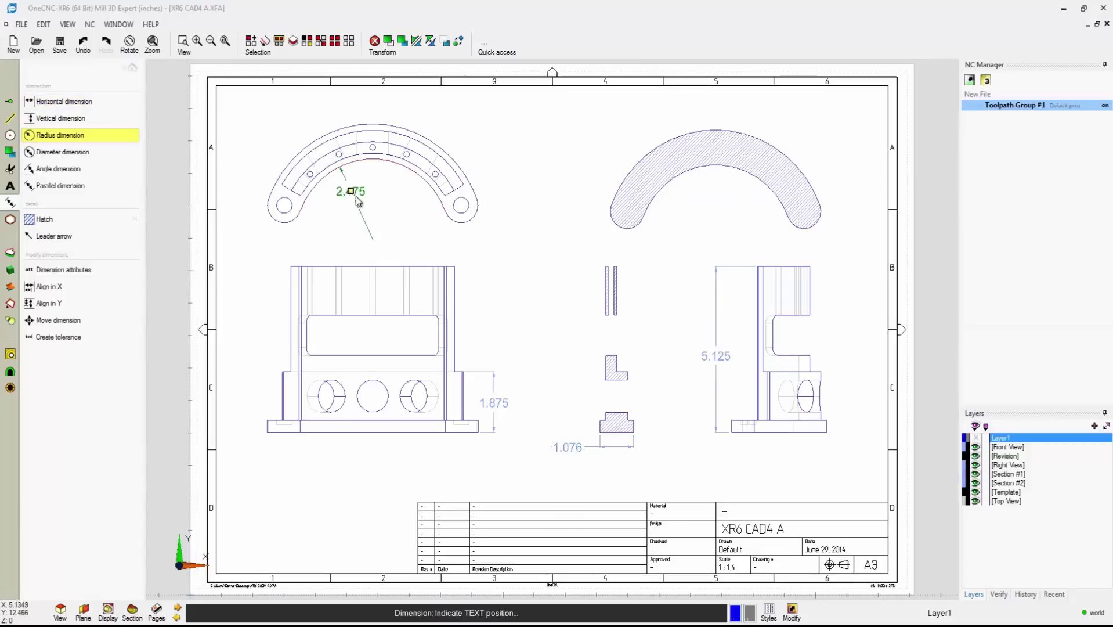
pyautogui.click(392, 210)
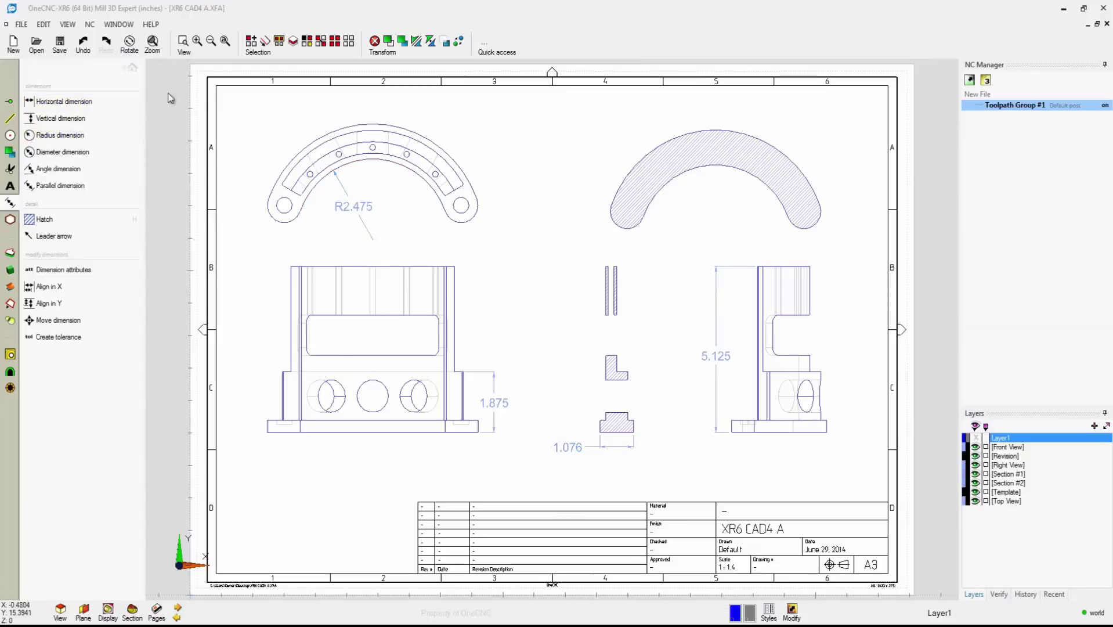